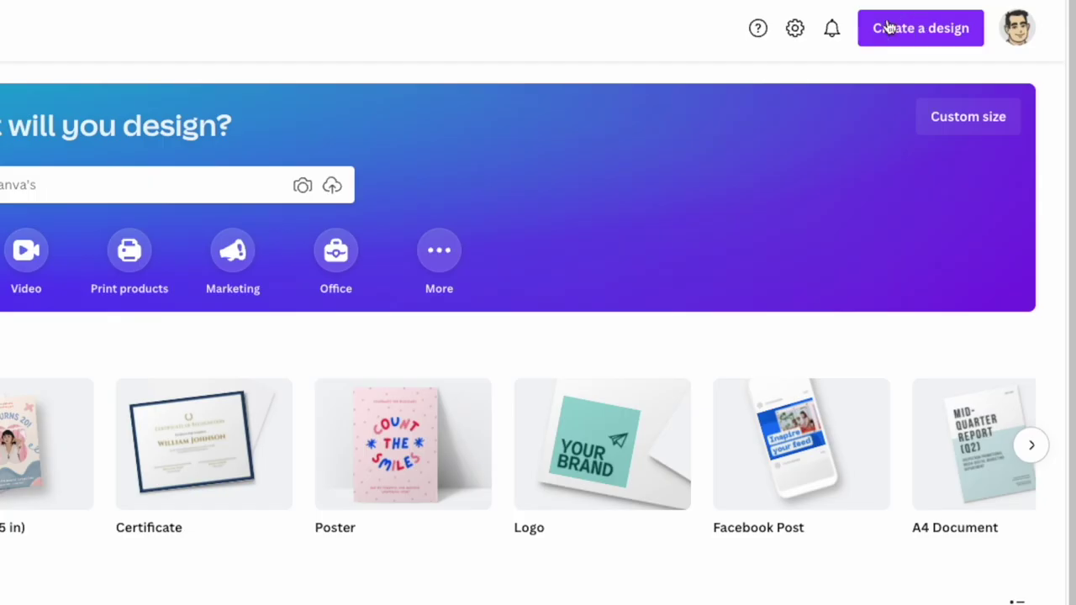
Create a new blank design with the custom size 4500 × 5400 px
left_click(888, 27)
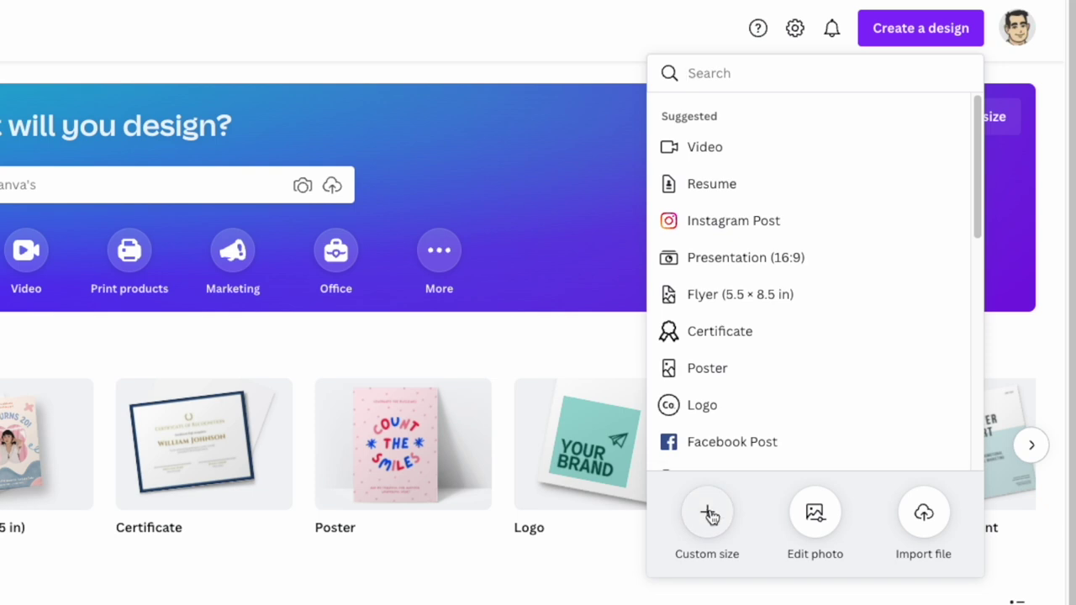
left_click(704, 511)
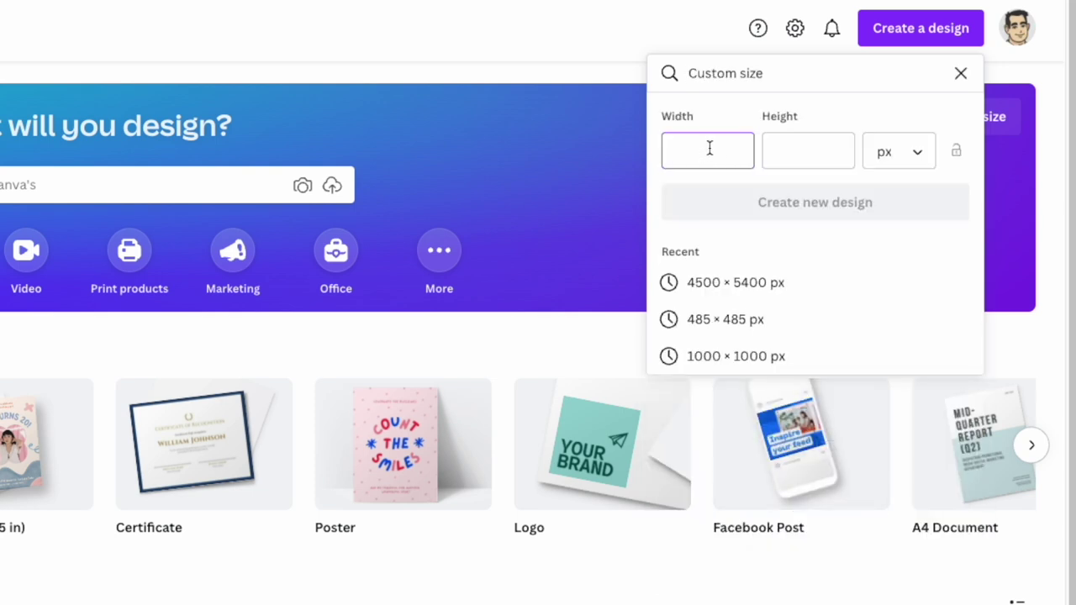
left_click(717, 284)
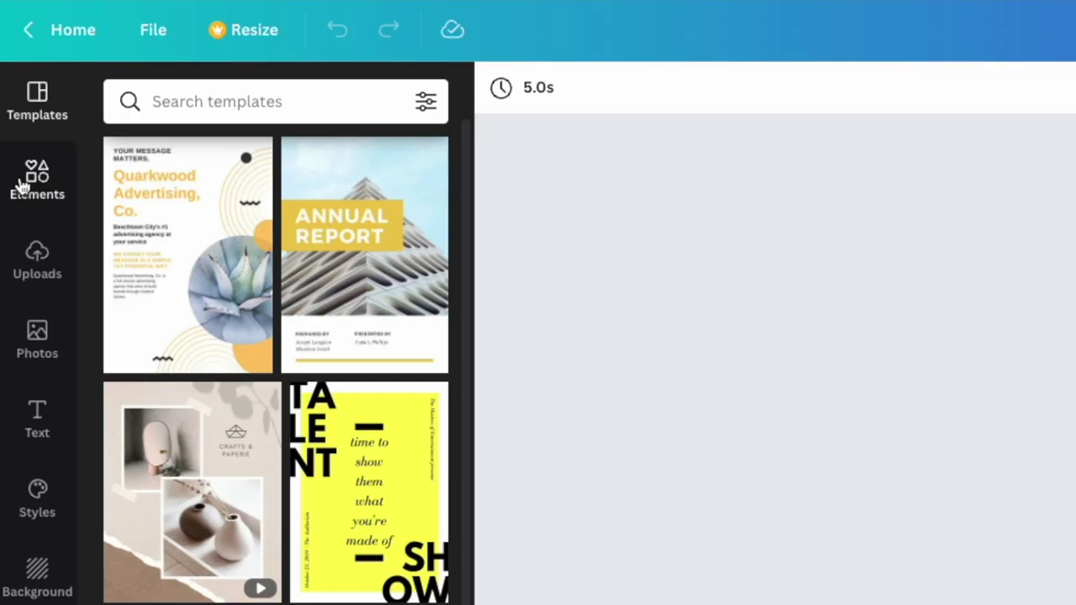
Search the Frames elements for "L" and add the bold sans-serif L frame to the page
left_click(21, 186)
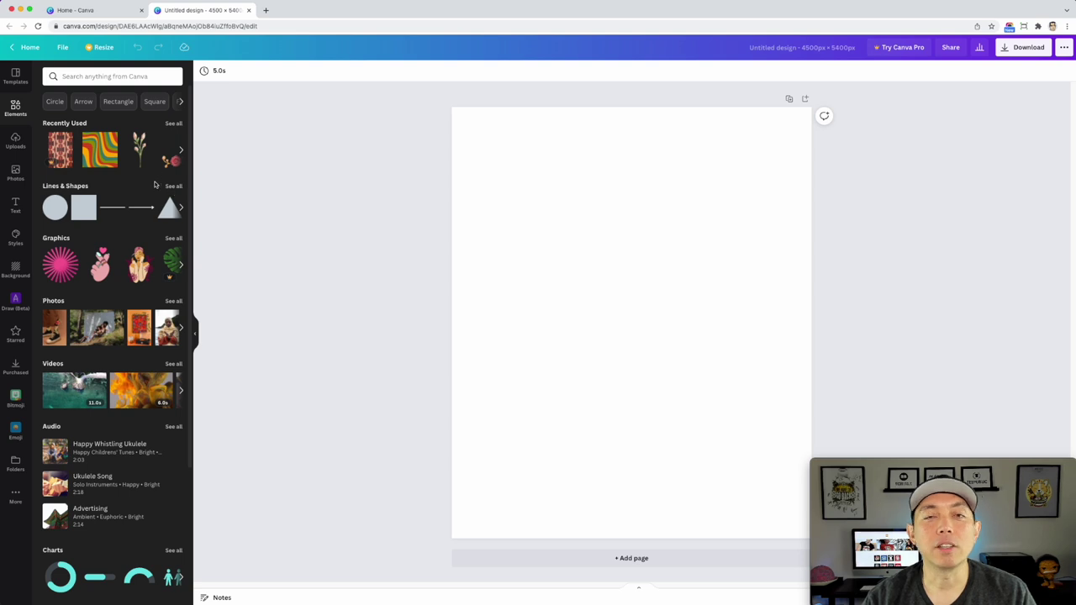
scroll(152, 187, "down", 5)
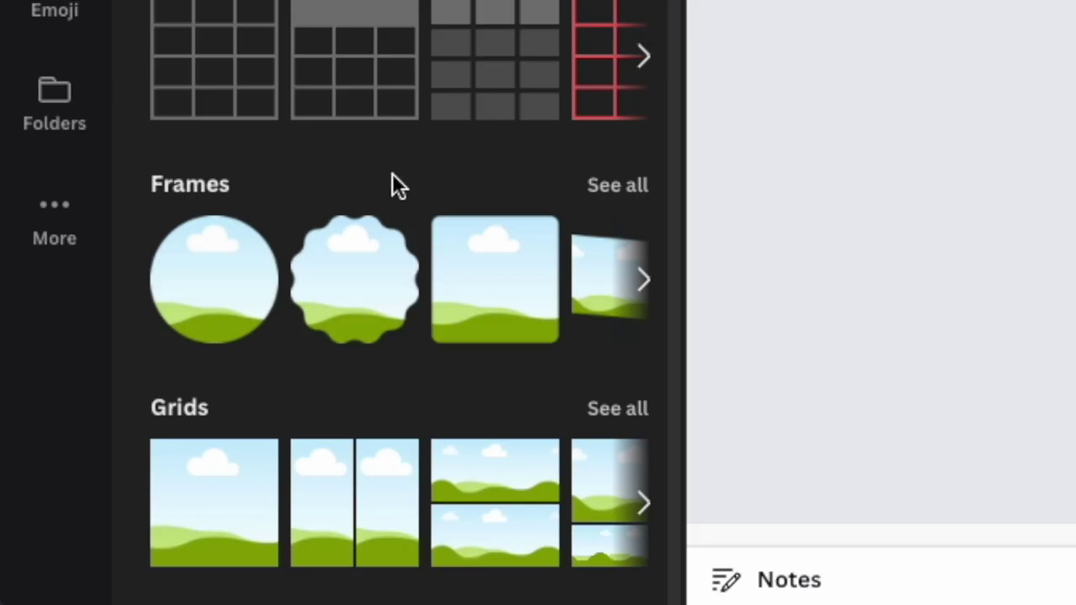
left_click(612, 189)
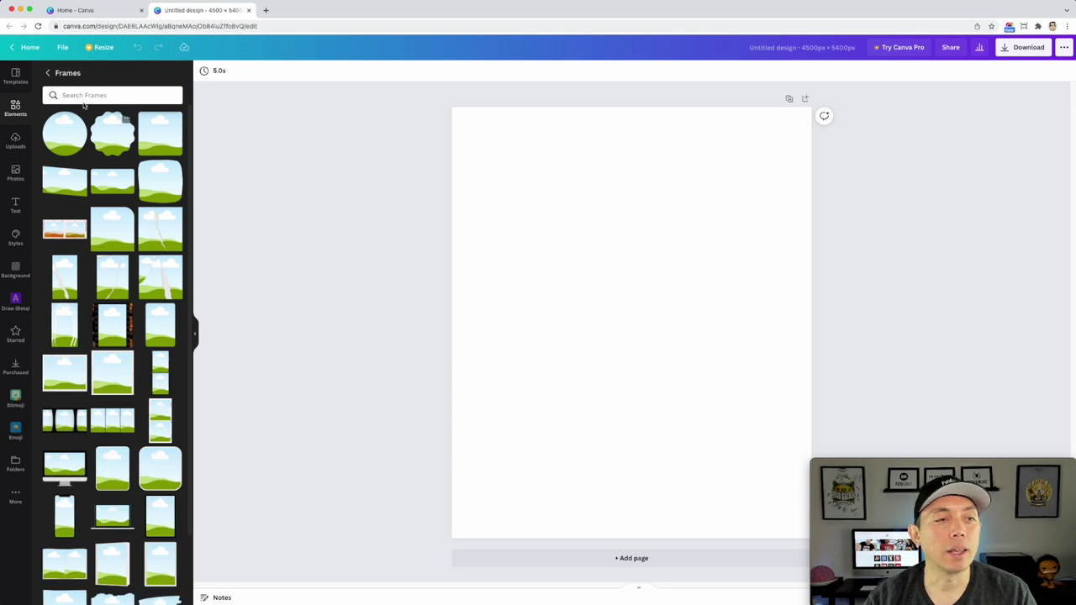
left_click(75, 94)
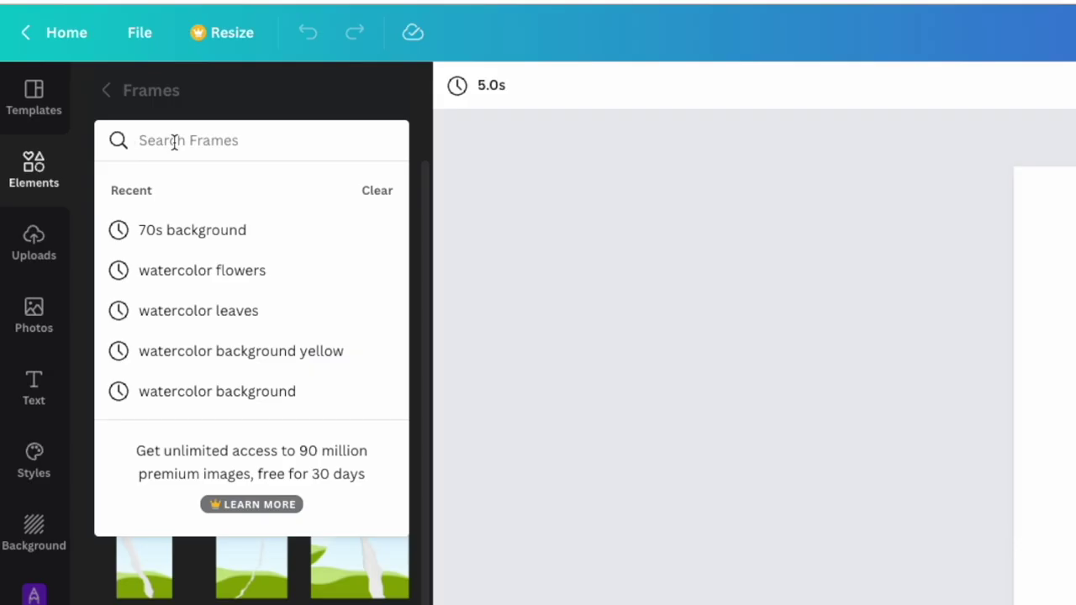
type("L")
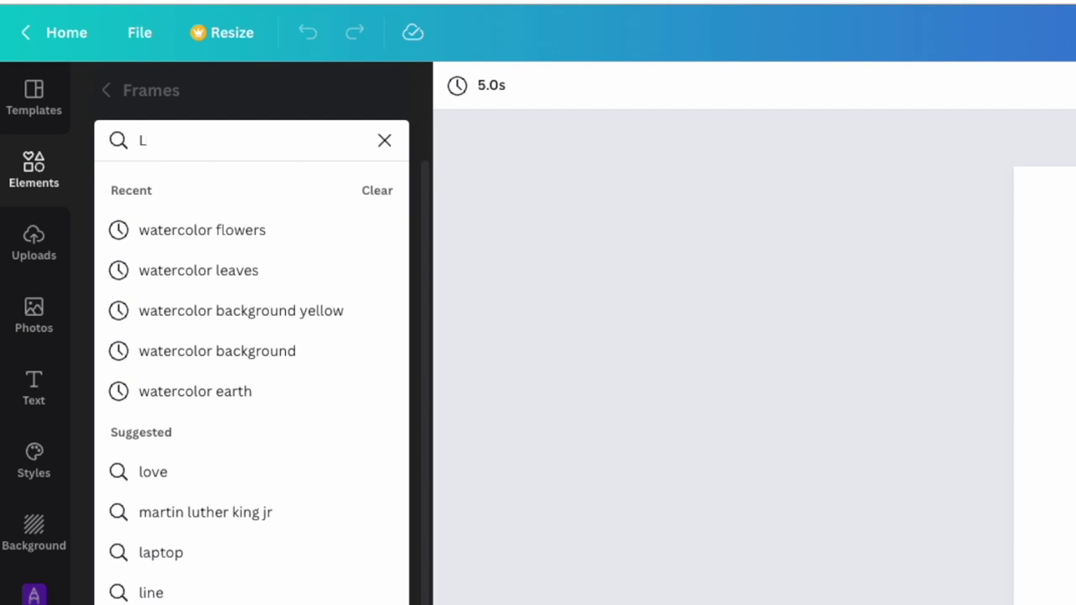
key("Return")
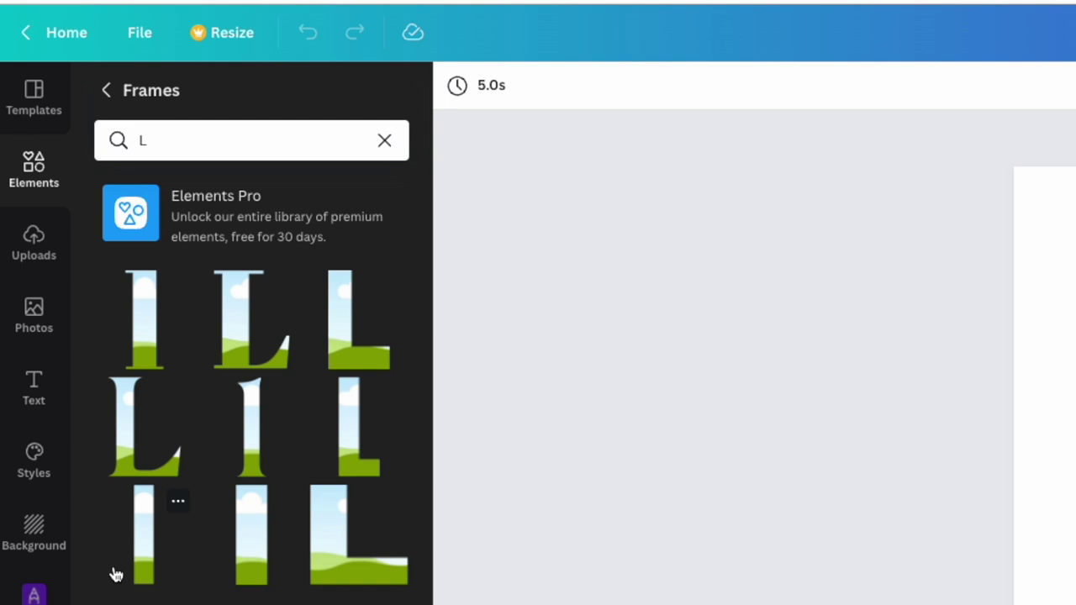
left_click(339, 320)
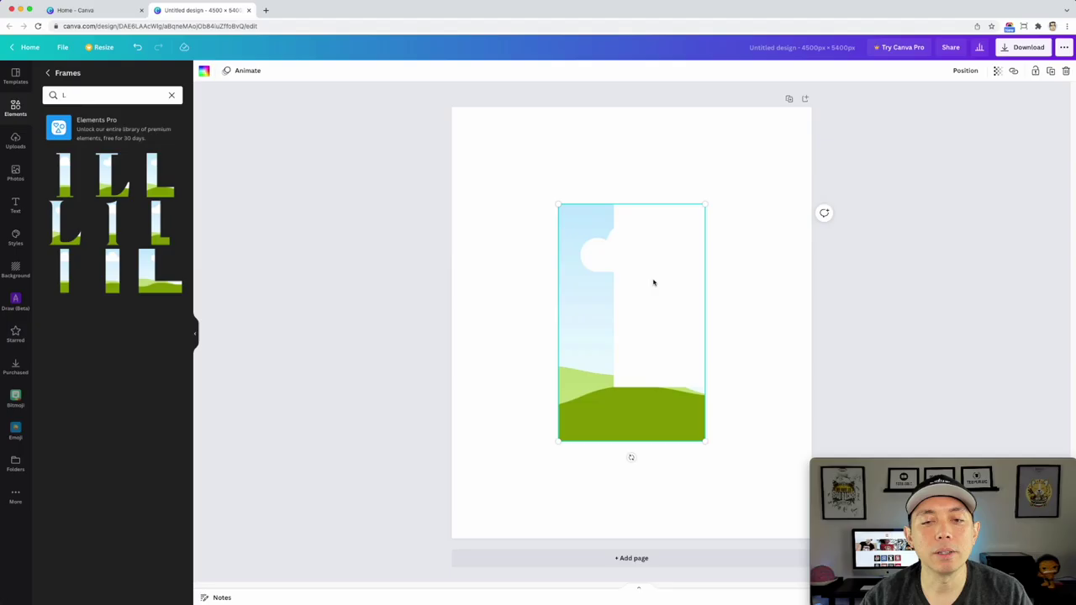
Shrink the L frame to a bit over a third of the page height and place it in the page's upper-left area
left_click_drag(653, 282, 540, 283)
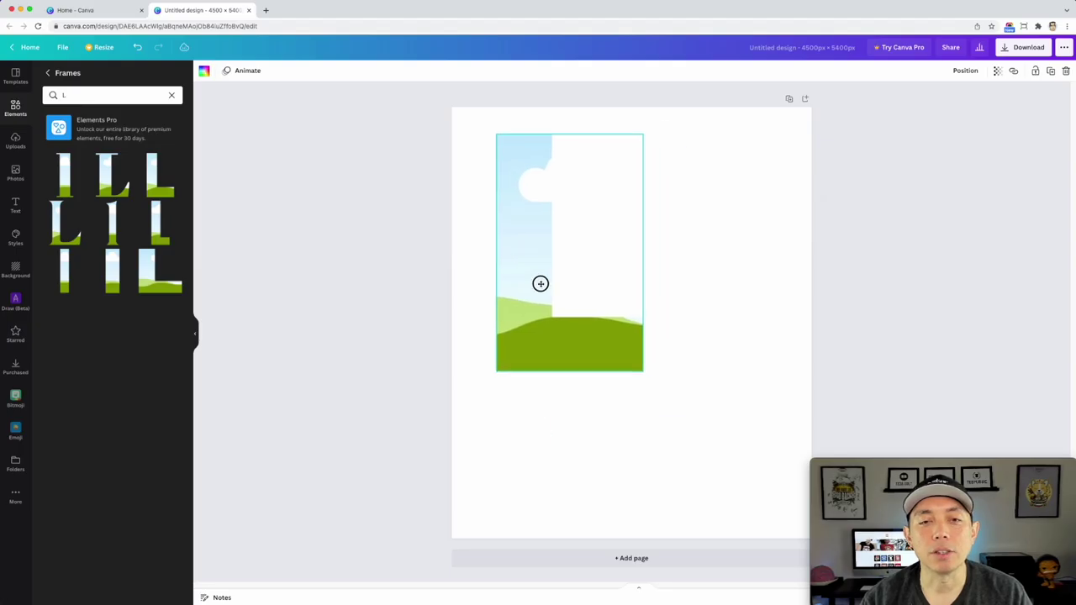
left_click_drag(642, 372, 569, 305)
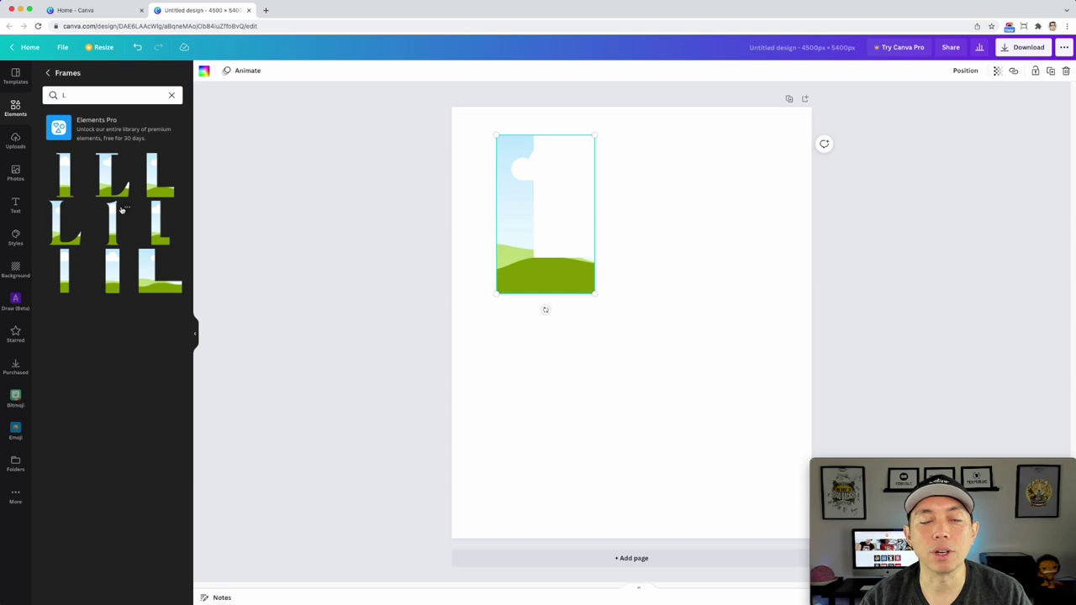
left_click_drag(540, 269, 579, 278)
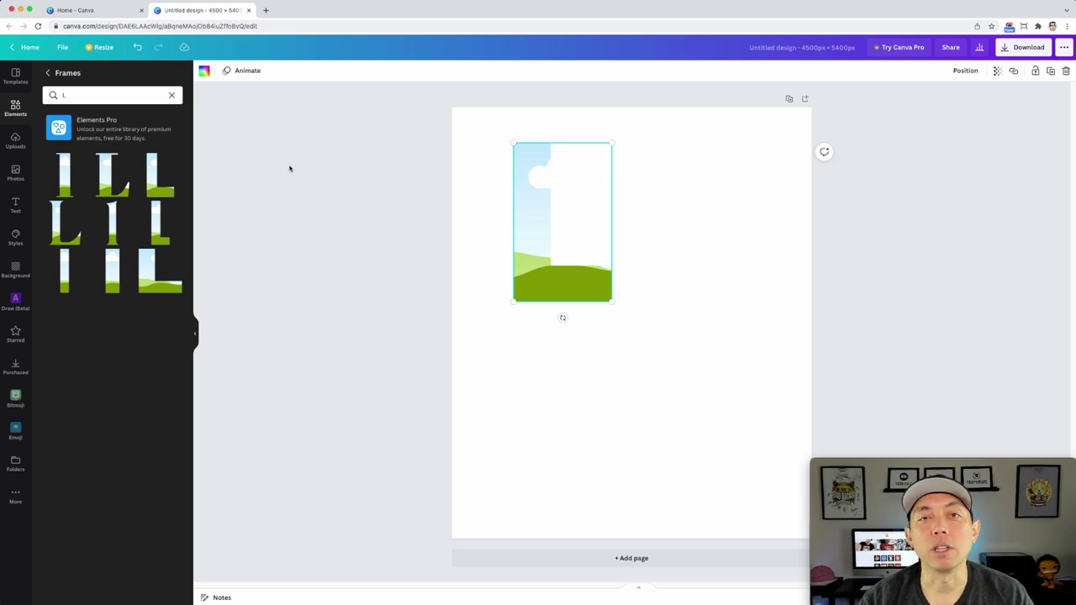
Search the frames for "V" and add the bold sans-serif V frame to the page
left_click(89, 96)
key("Return")
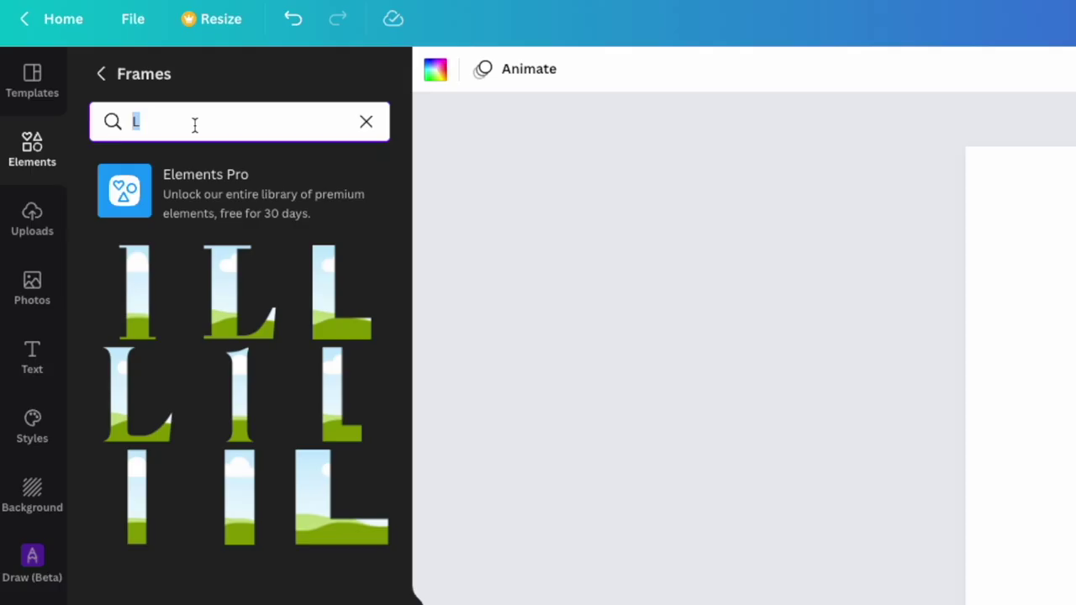
type("V")
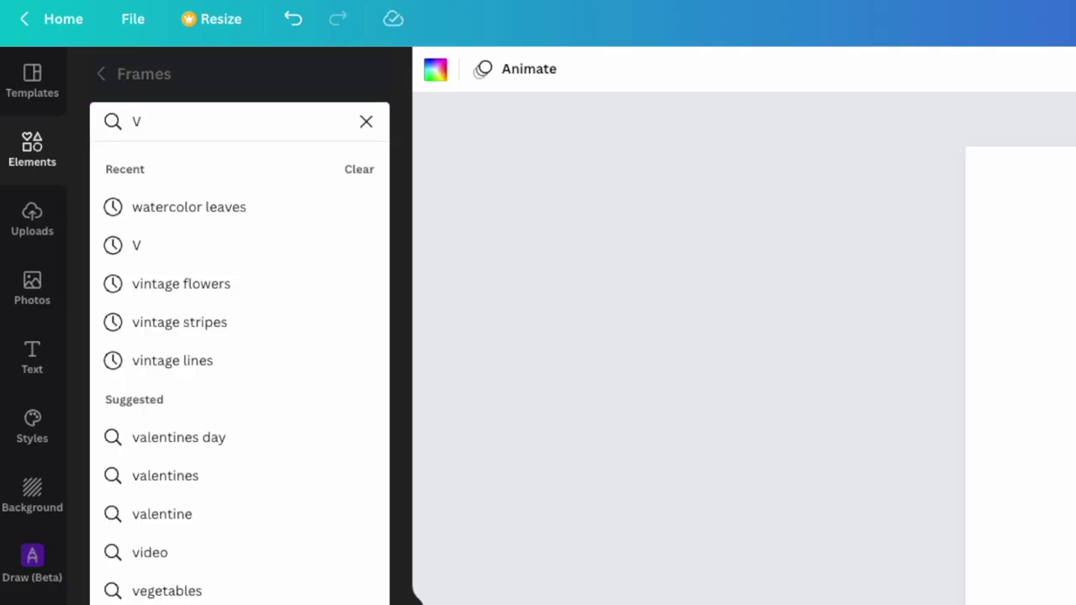
key("Return")
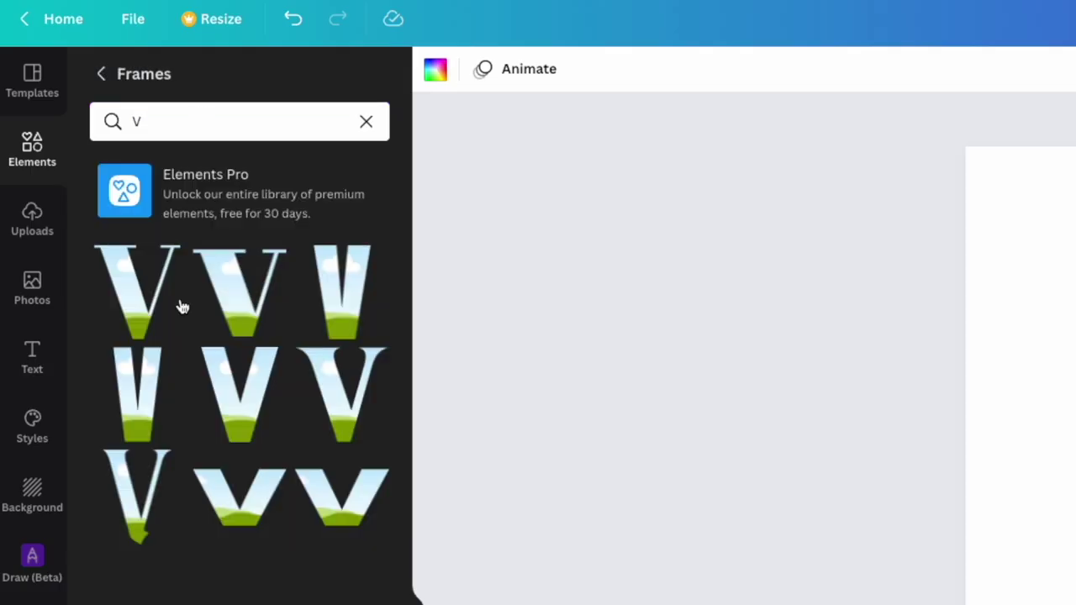
left_click(252, 413)
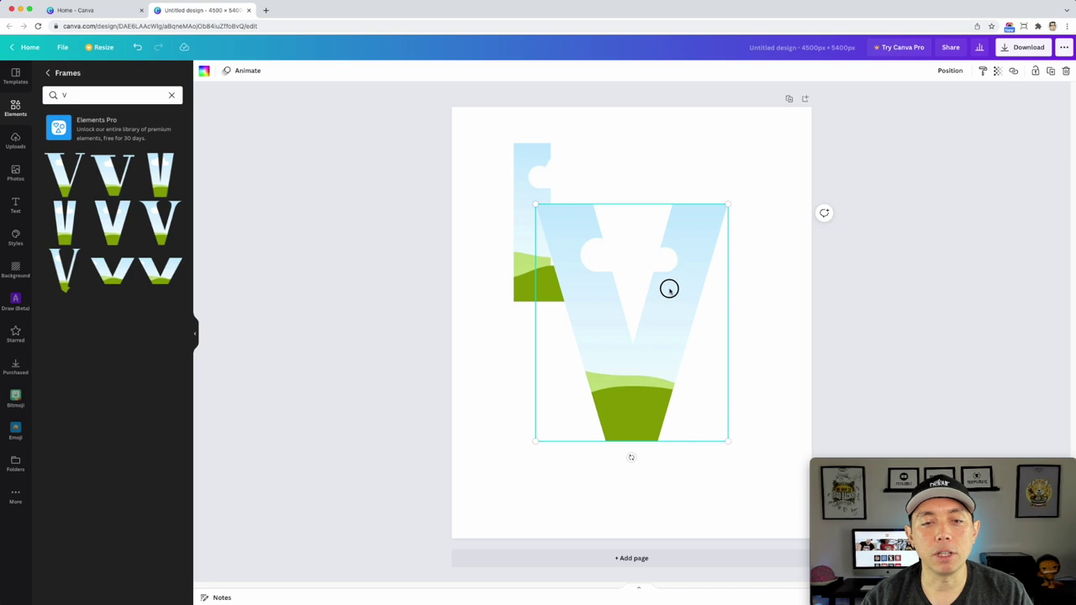
Scale the V frame down to the L's height and place it directly below the L
left_click_drag(669, 288, 704, 227)
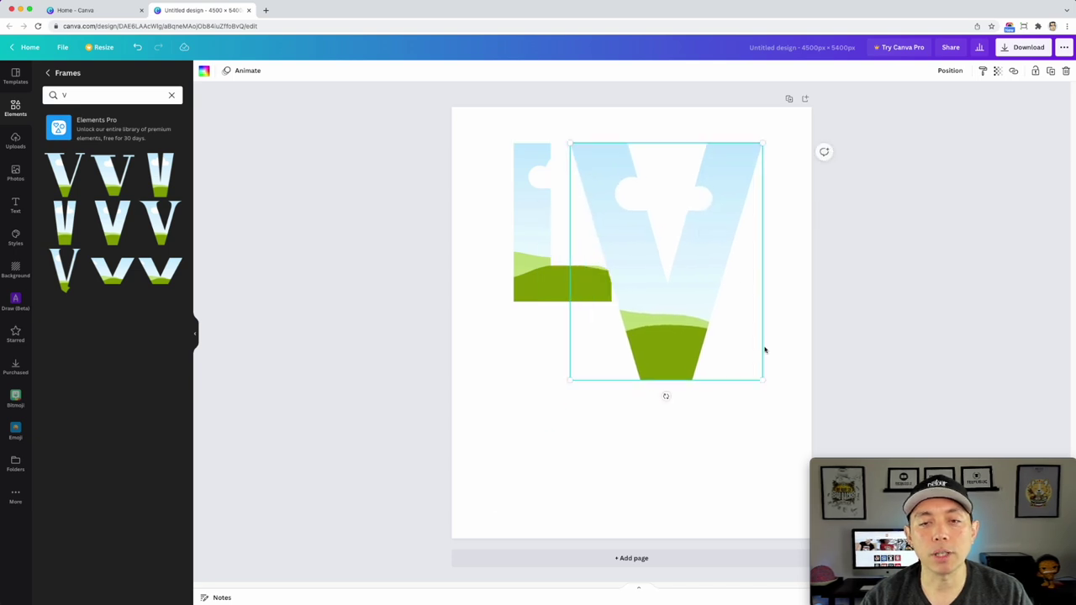
left_click_drag(764, 382, 684, 314)
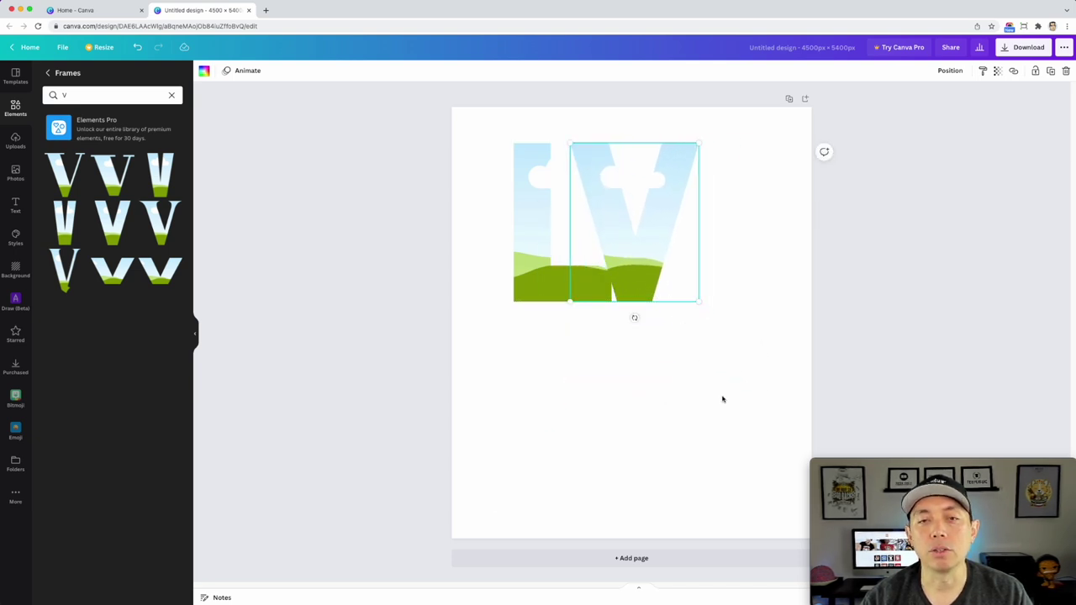
left_click_drag(641, 204, 569, 389)
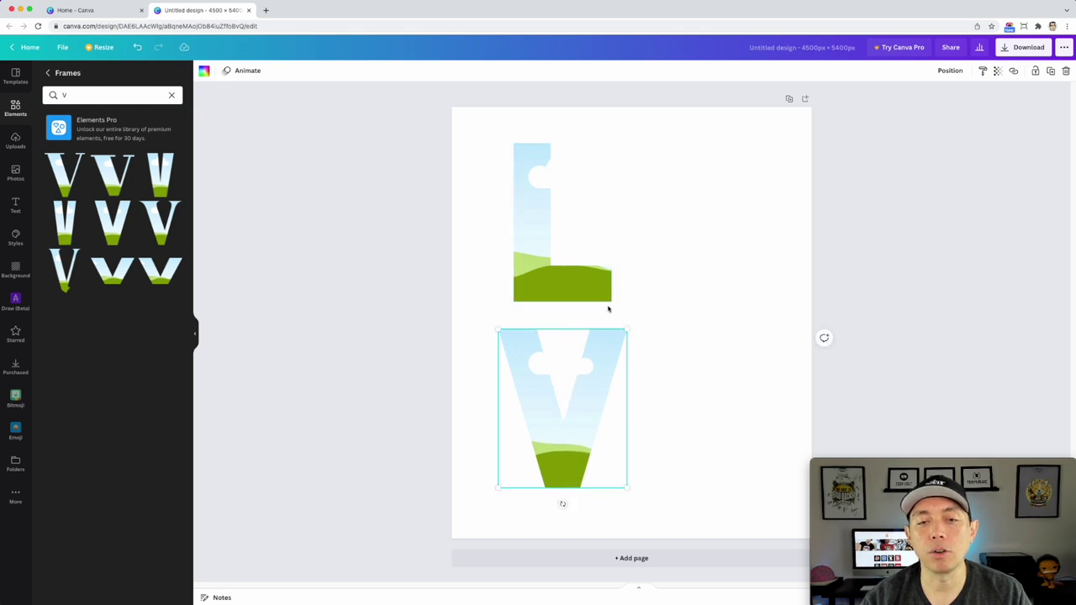
Search the frames for "E" and add the bold sans-serif uppercase E frame to the page
double_click(66, 94)
type("E")
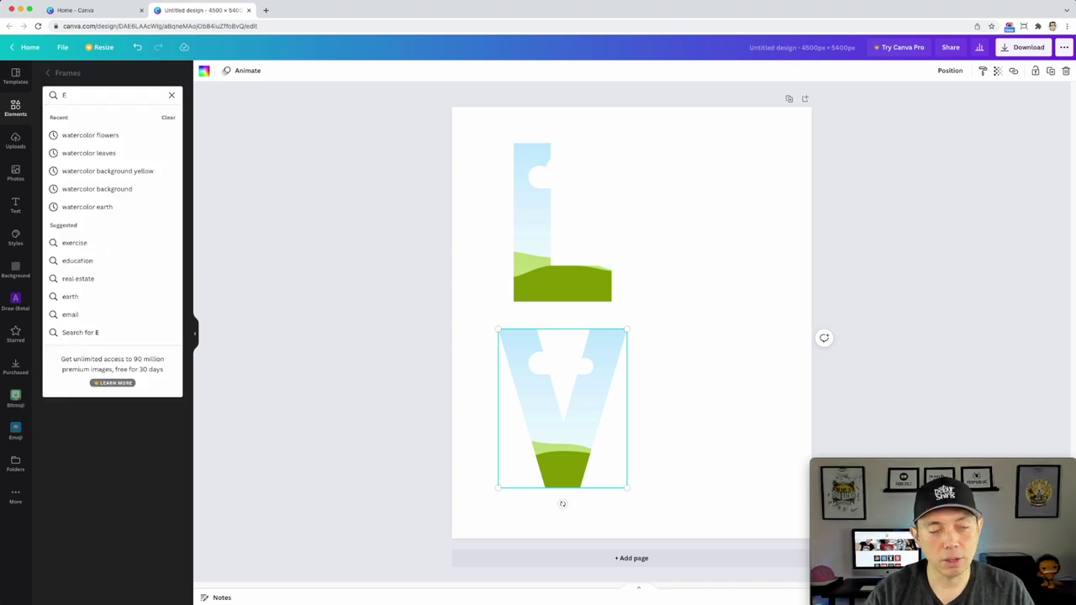
key("Return")
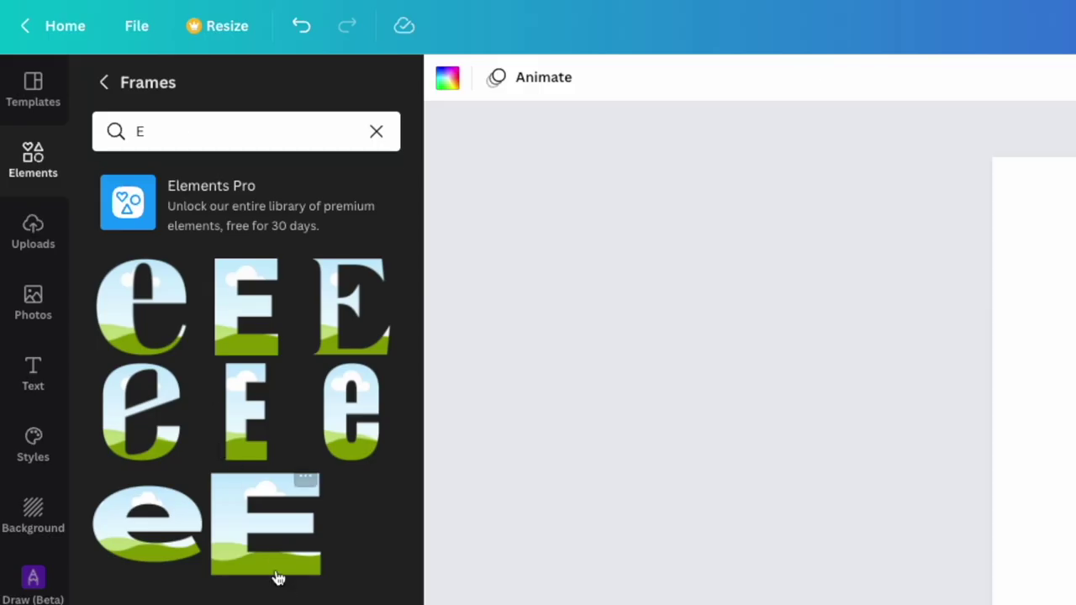
left_click(252, 306)
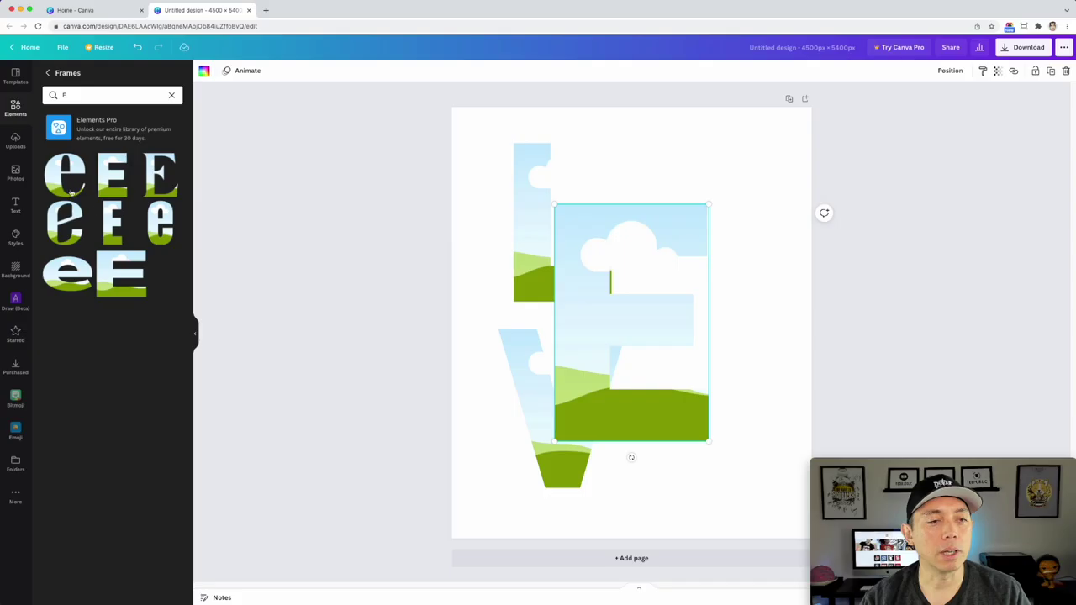
Scale the E frame down to the height of the other letters and align it just right of the V
left_click_drag(620, 322, 664, 258)
left_click_drag(751, 380, 679, 320)
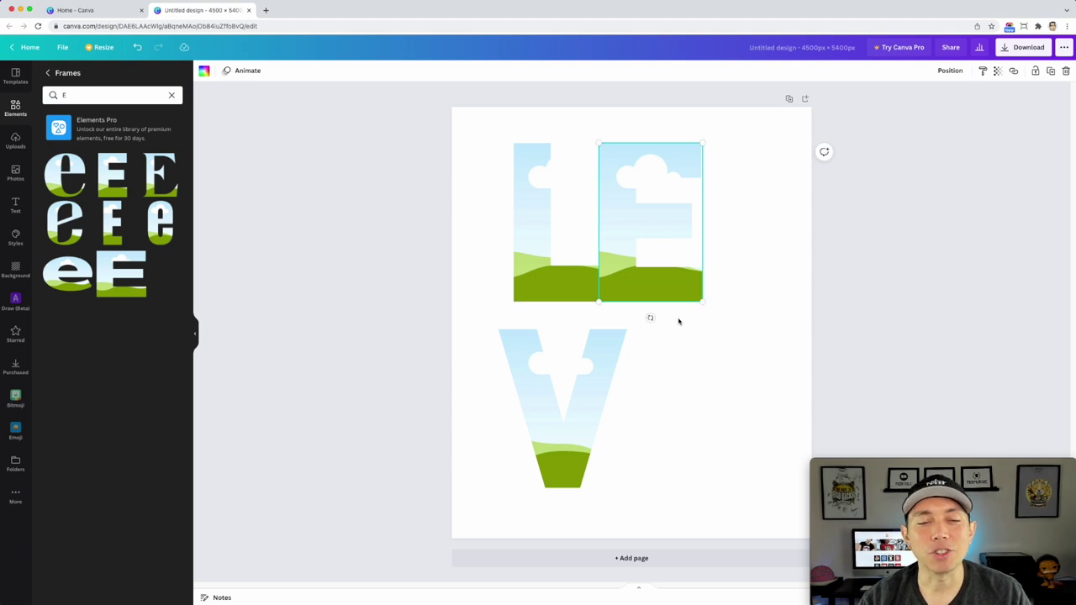
left_click_drag(634, 221, 667, 391)
left_click(710, 208)
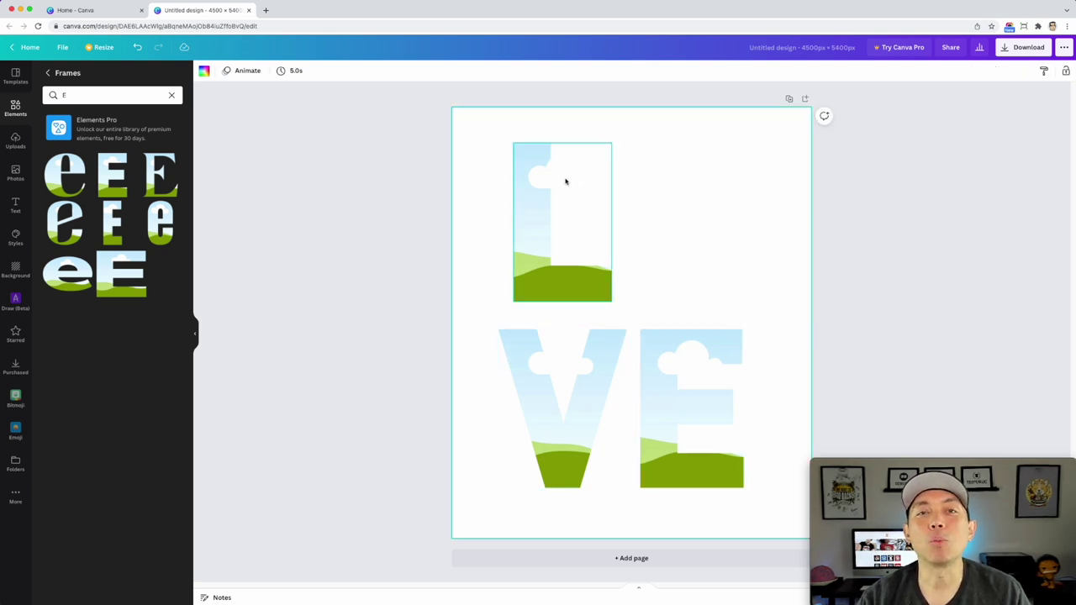
Leave the frames search, search all elements for "watercolor earth" and limit the results to graphics
left_click(65, 94)
type("E")
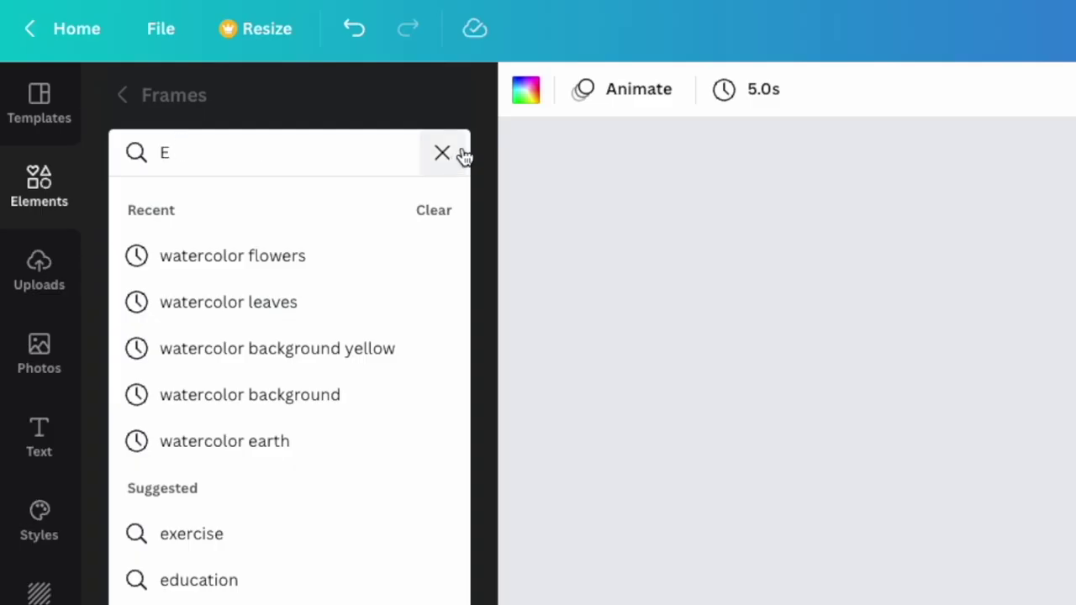
left_click(444, 152)
left_click(122, 96)
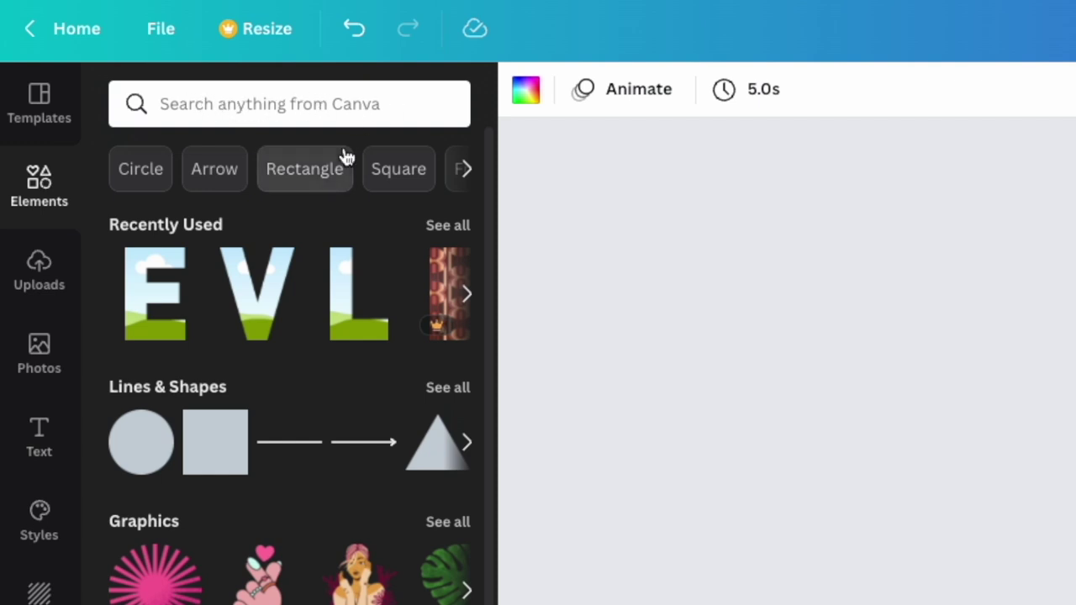
left_click(238, 97)
type("w")
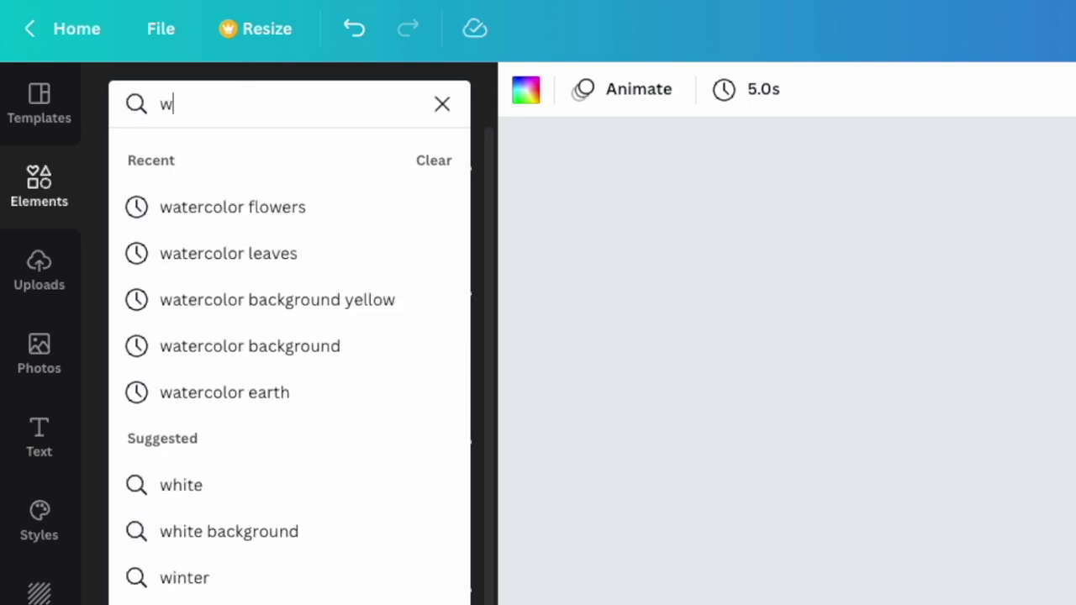
type("atercolor")
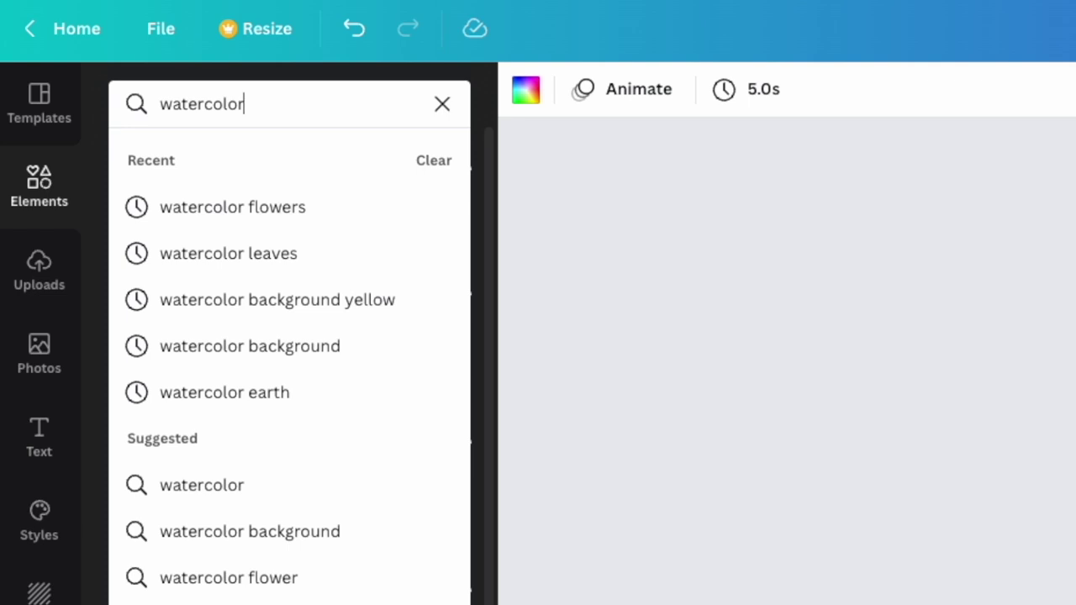
type(" earth")
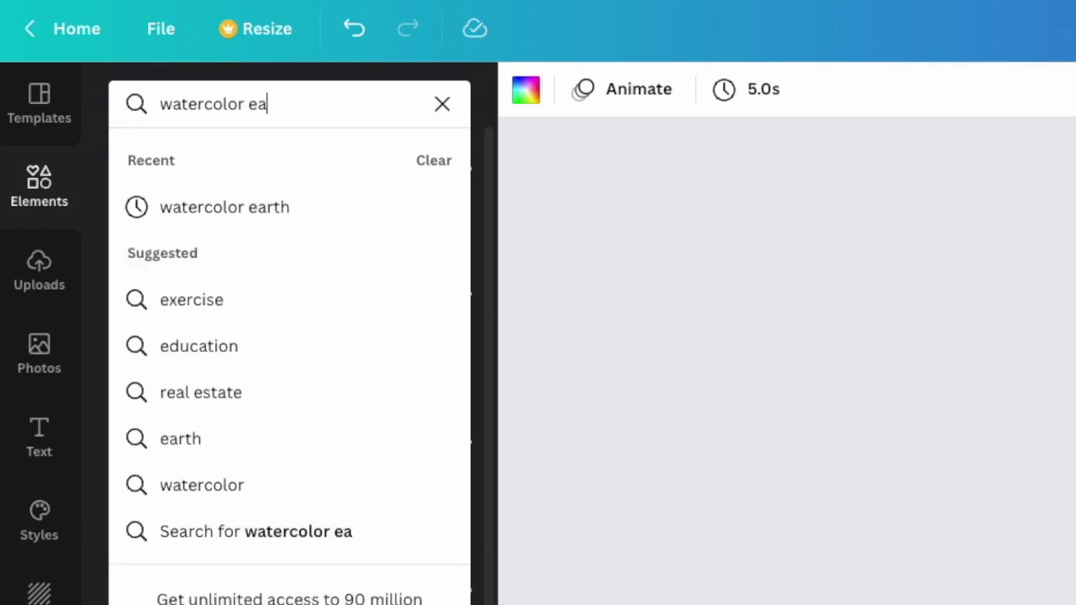
key("Return")
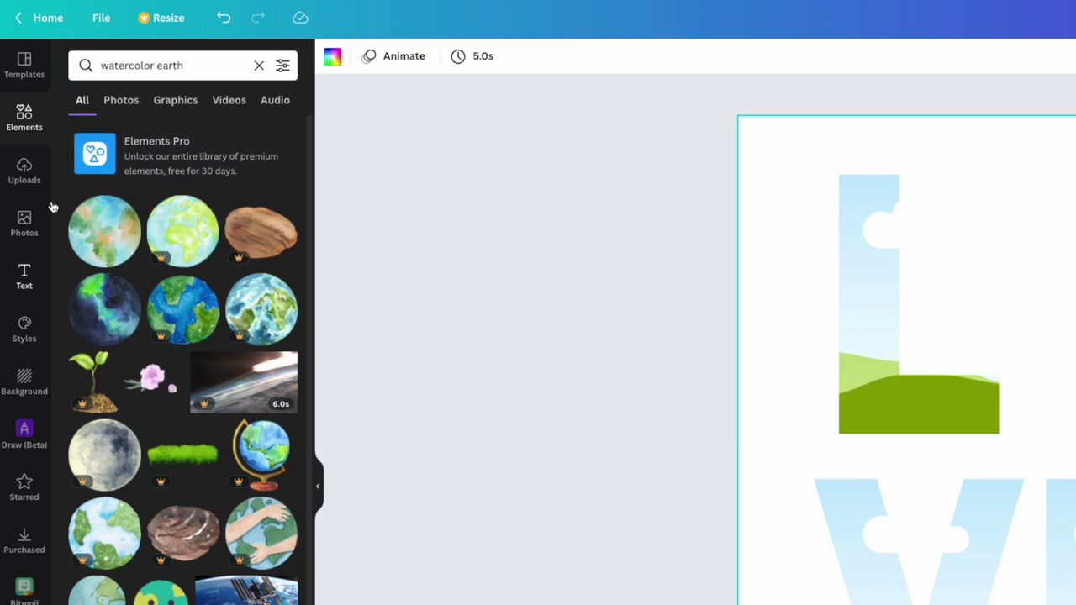
left_click(175, 100)
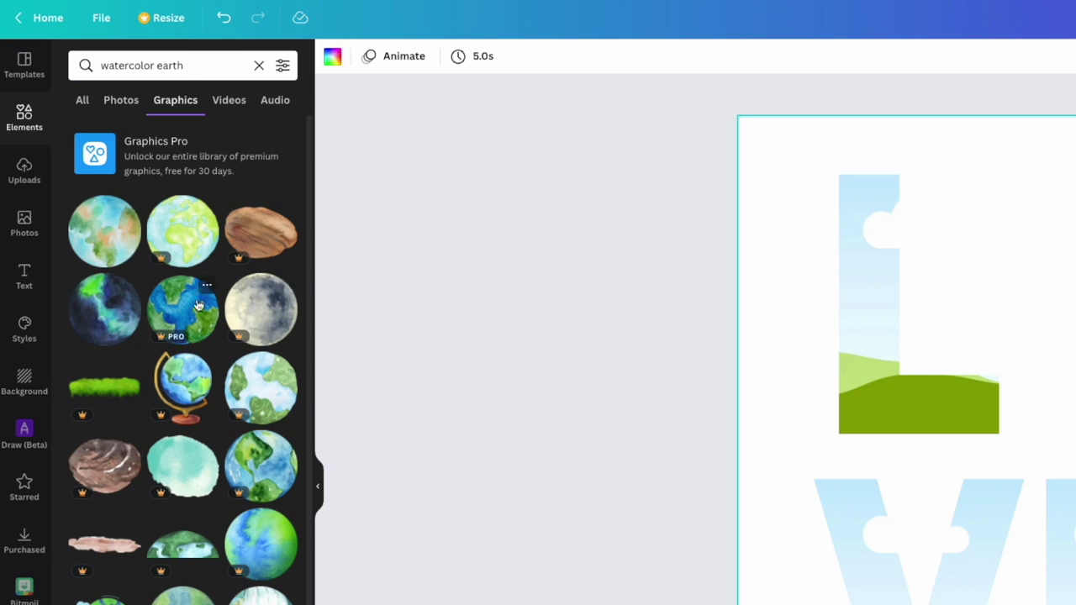
Add the free watercolor earth as the O beside the L, scaled to letter height, and shift the L slightly left to make room
left_click_drag(100, 245, 984, 263)
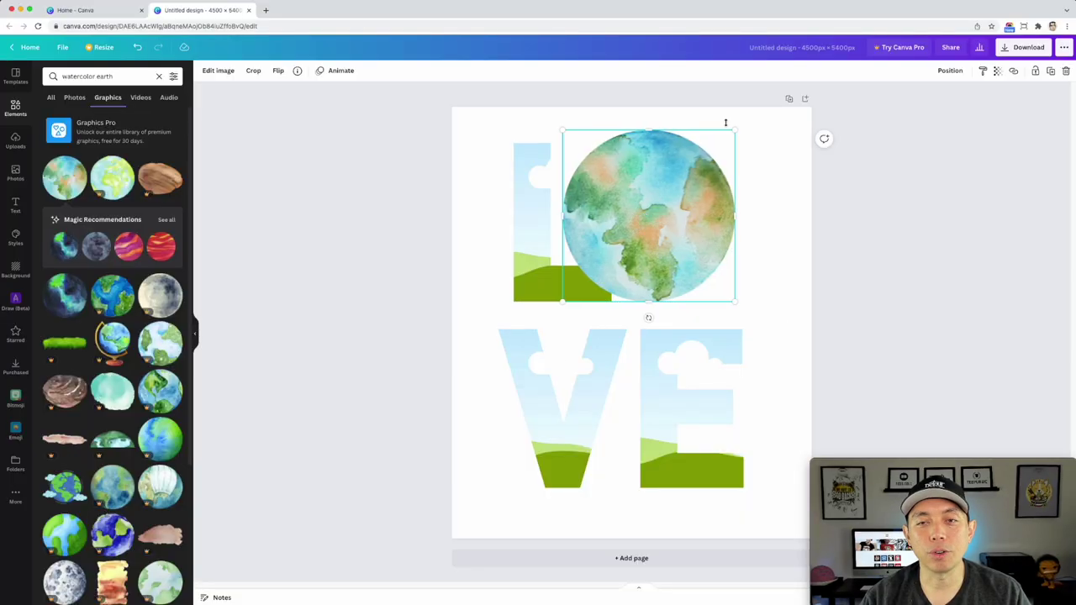
left_click_drag(730, 130, 716, 134)
left_click_drag(672, 194, 715, 194)
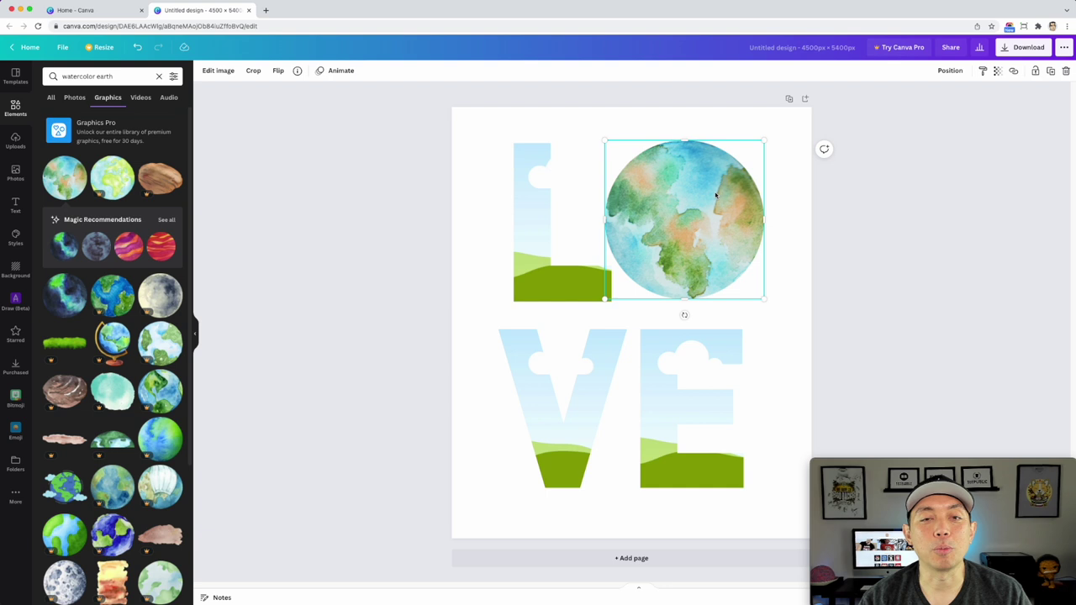
left_click_drag(540, 245, 526, 242)
left_click(662, 218)
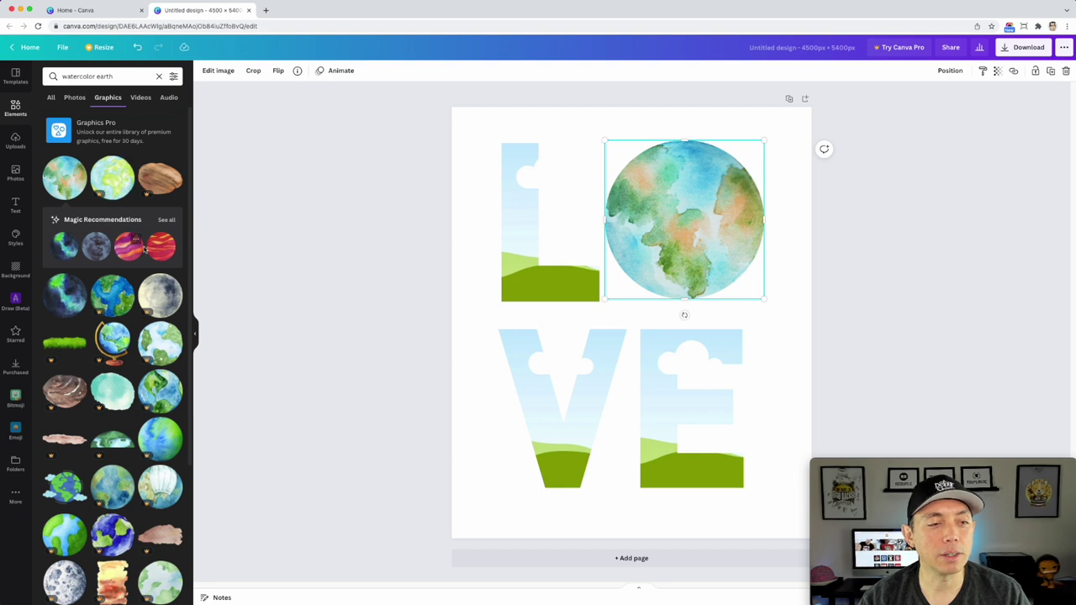
scroll(157, 299, "down", 5)
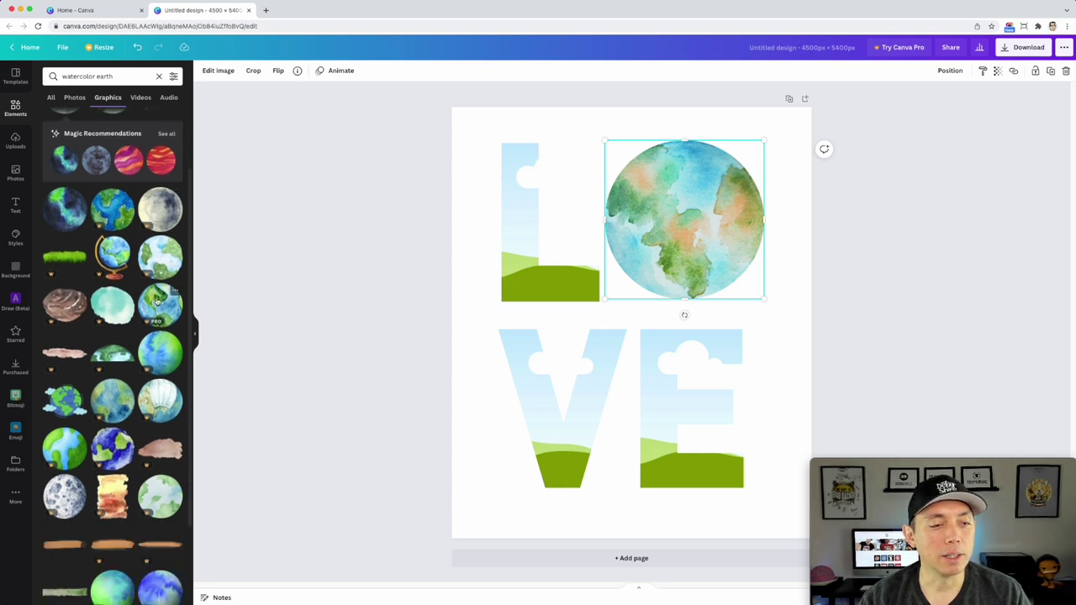
scroll(144, 318, "down", 5)
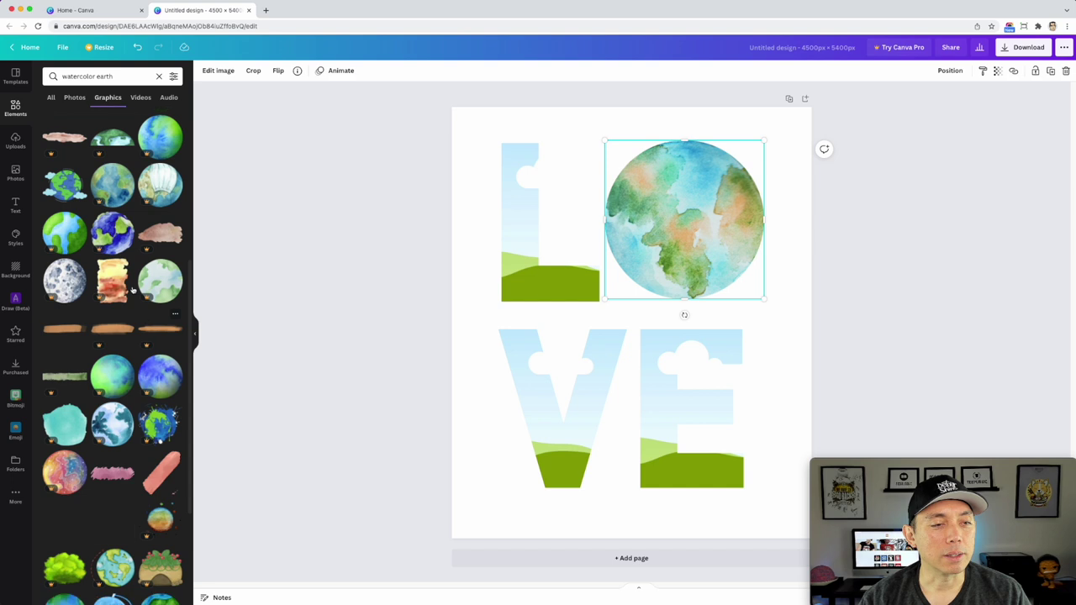
scroll(151, 271, "up", 1)
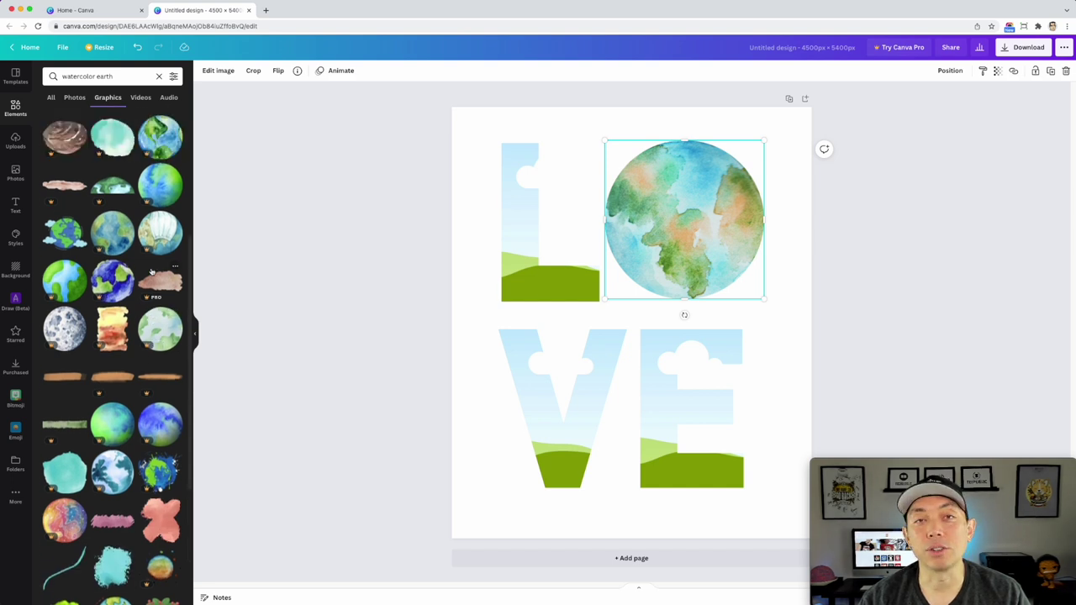
scroll(151, 271, "up", 5)
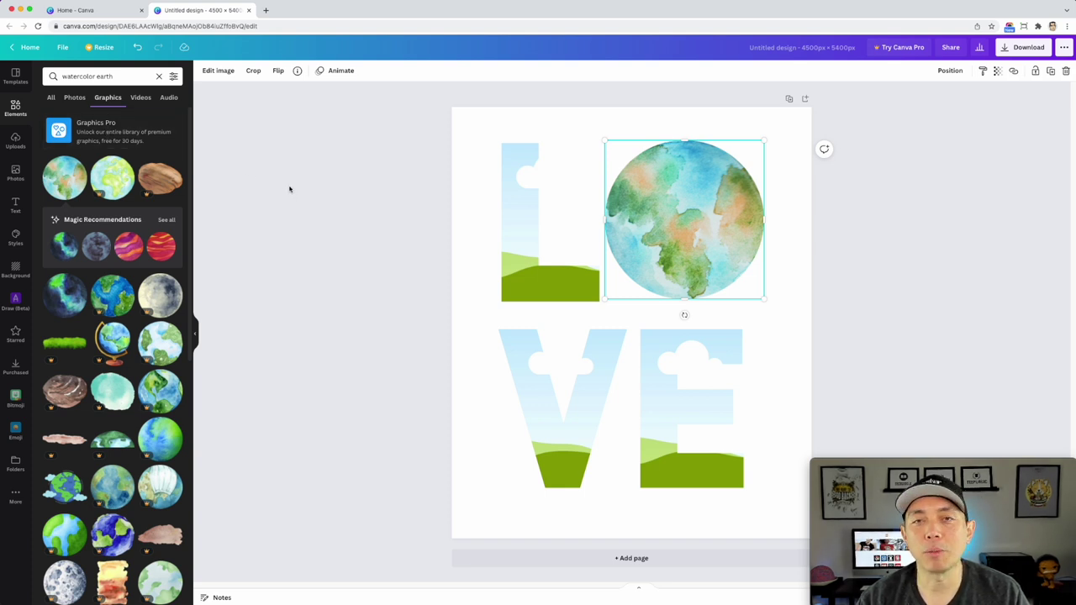
Search the elements for "watercolor background" and limit the results to photos
left_click(104, 76)
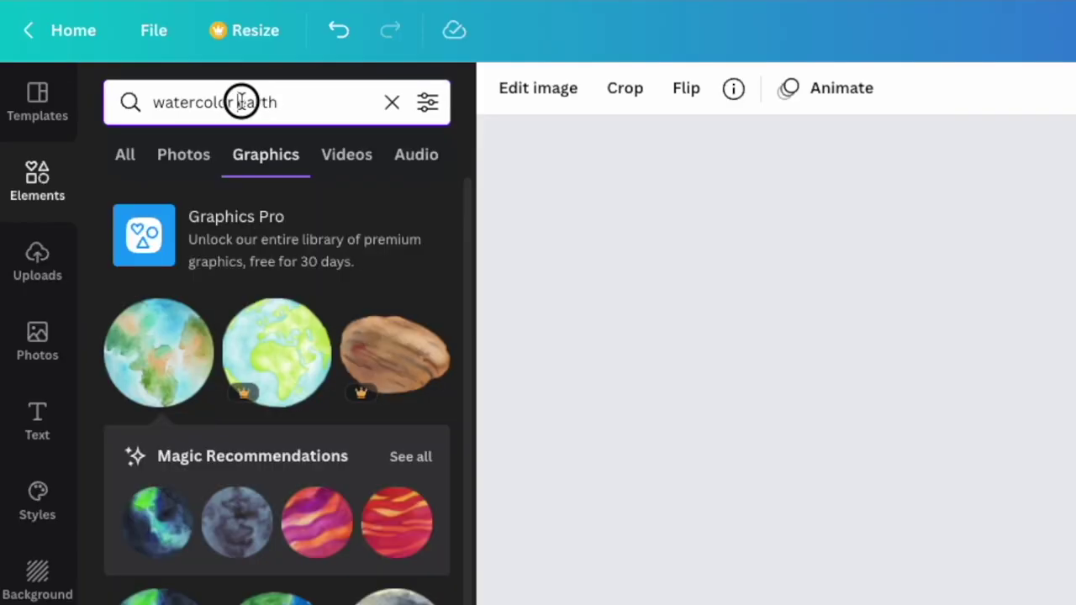
left_click_drag(98, 77, 132, 76)
type("ba")
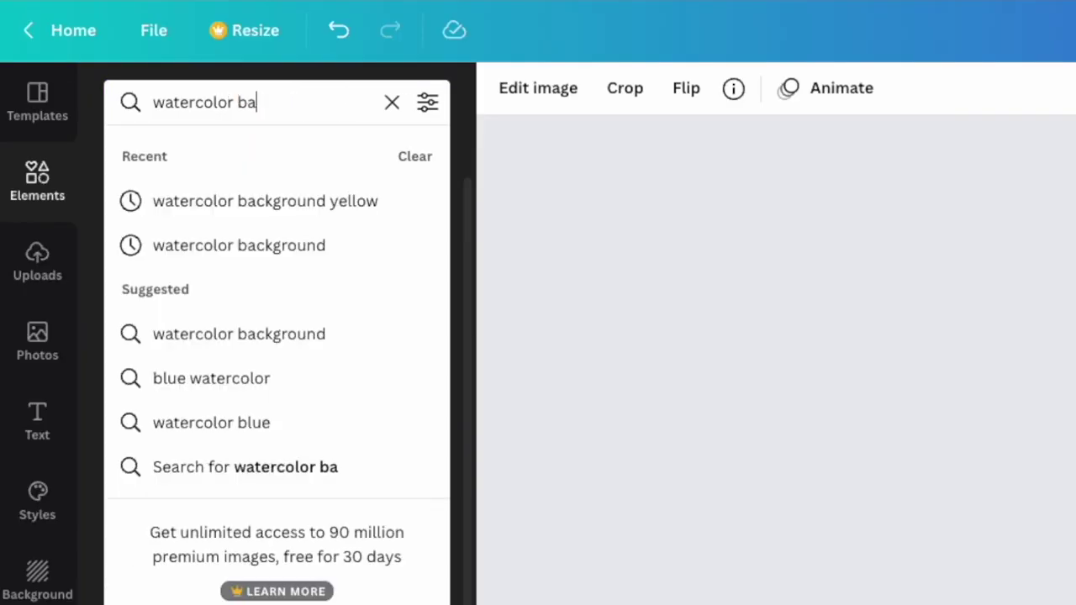
type("ckgroh")
key("BackSpace")
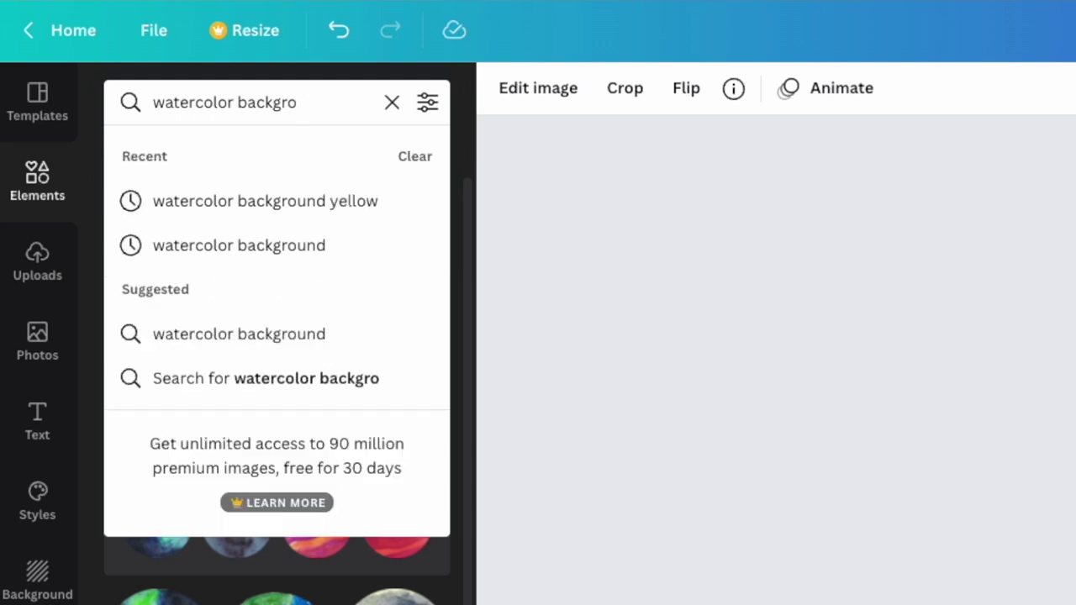
type("und")
key("Return")
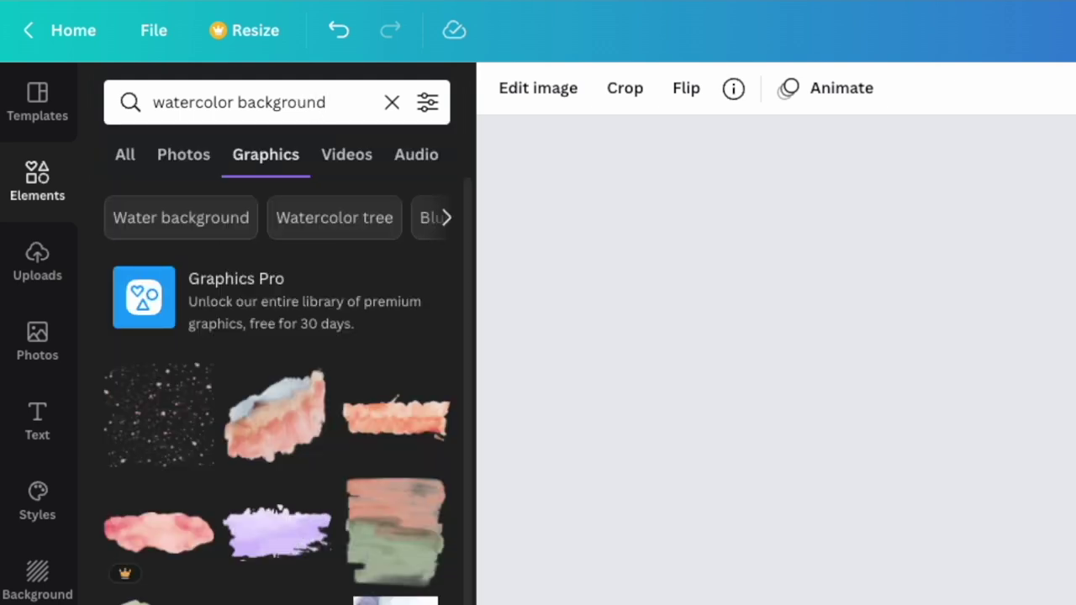
left_click(185, 160)
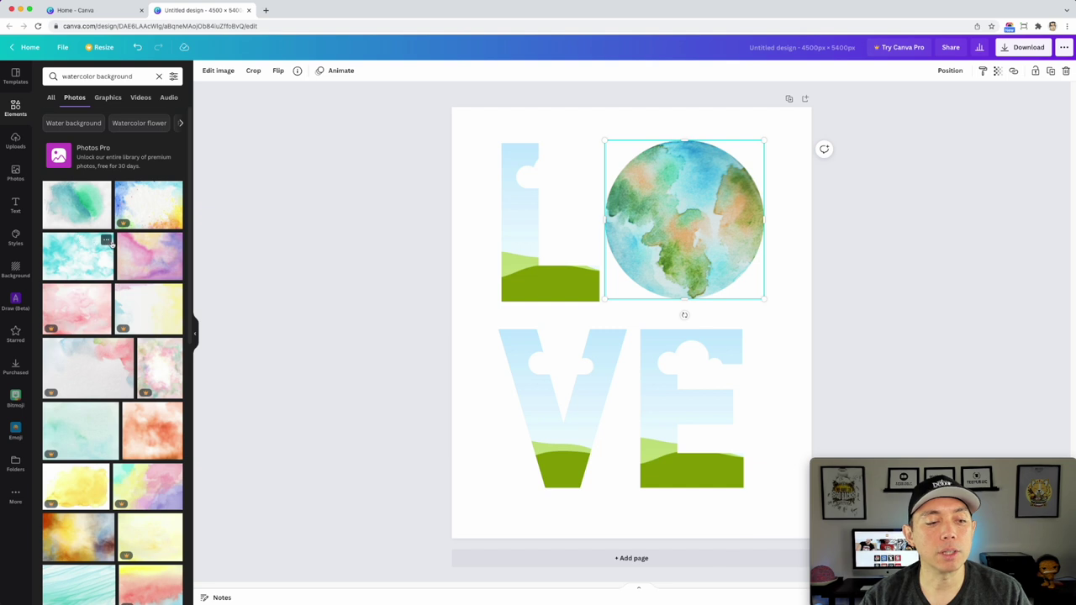
Fill the L frame with the free pink, purple and yellow watercolor photo
scroll(112, 244, "down", 5)
scroll(111, 244, "up", 5)
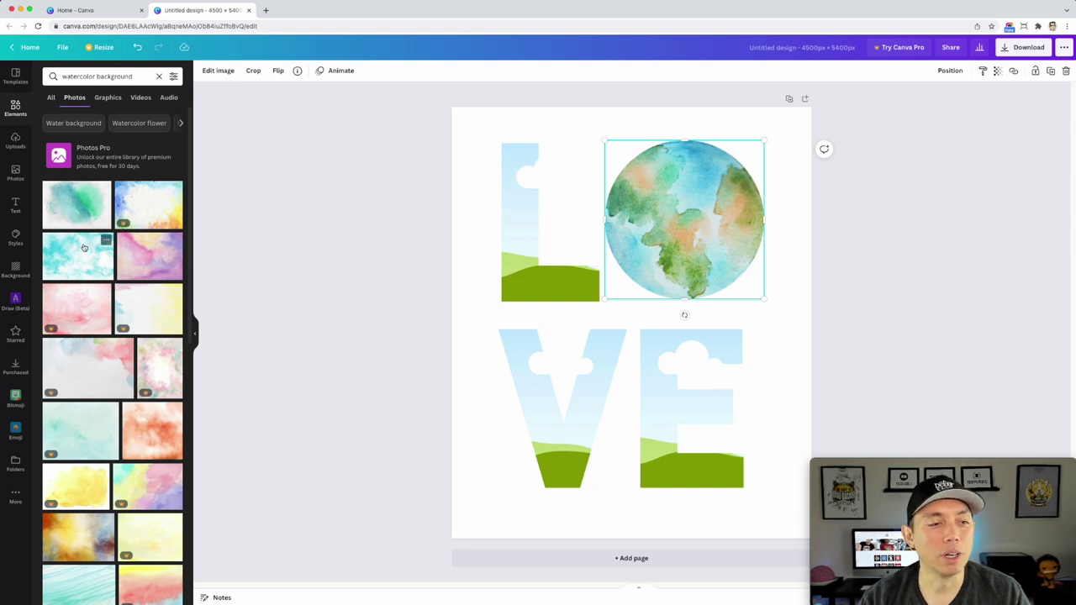
left_click_drag(143, 262, 576, 252)
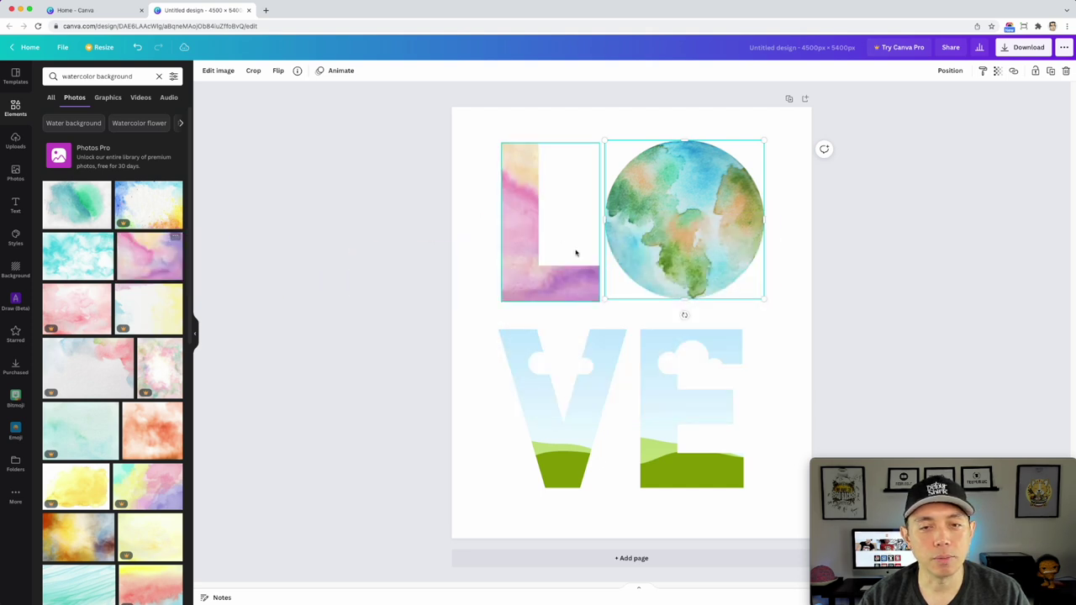
Fill the V frame with the free orange-red and white watercolor photo and deselect everything
scroll(156, 300, "down", 4)
scroll(167, 332, "down", 2)
left_click_drag(151, 300, 587, 387)
left_click(468, 404)
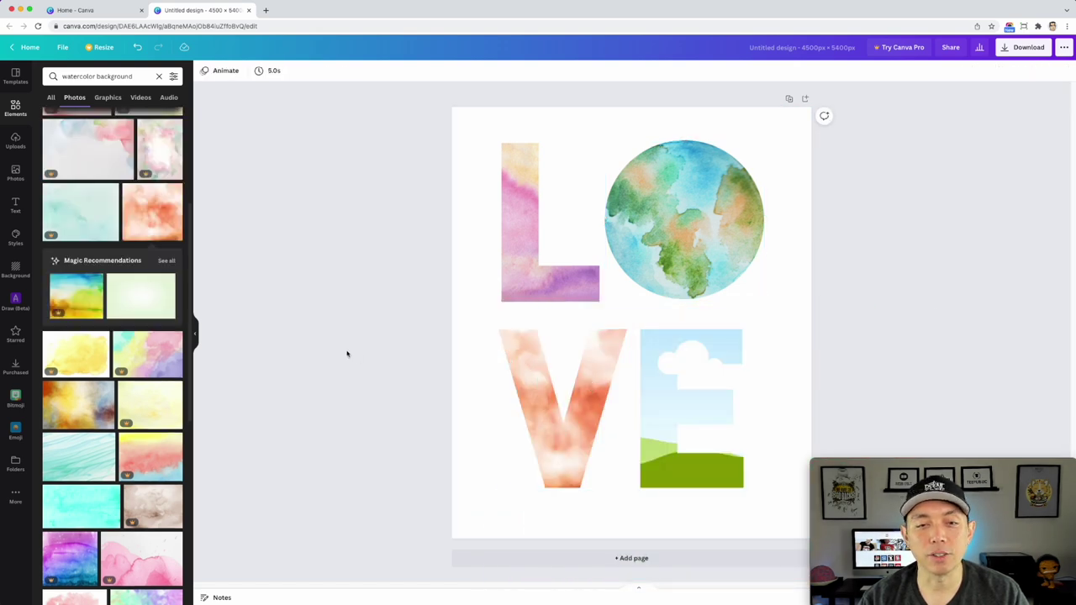
Fill the E frame with the free watercolor photo that fades from coral to mint green
scroll(147, 348, "down", 5)
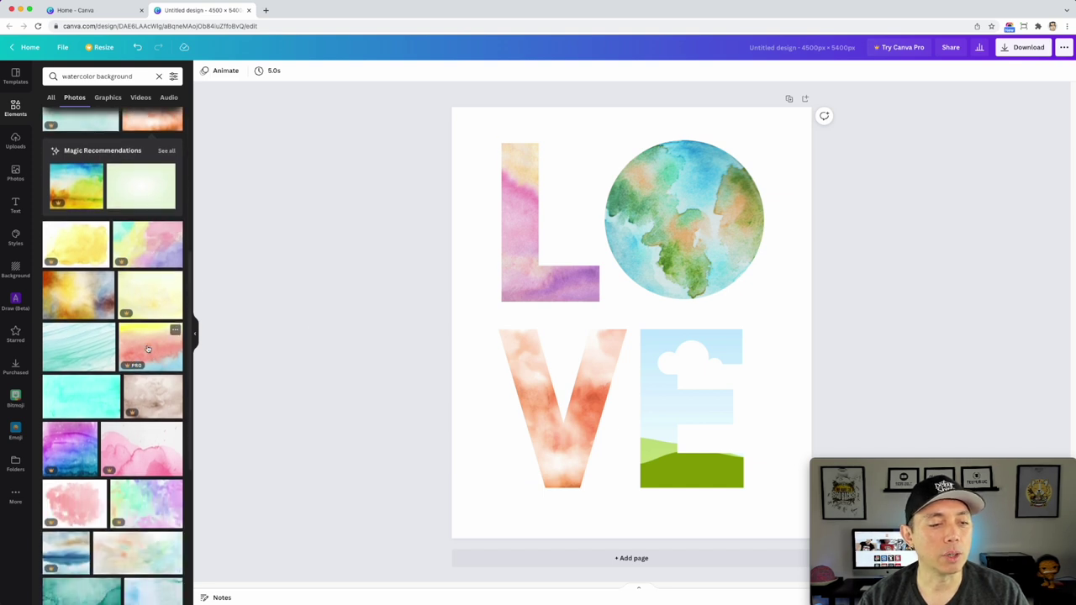
scroll(147, 349, "down", 6)
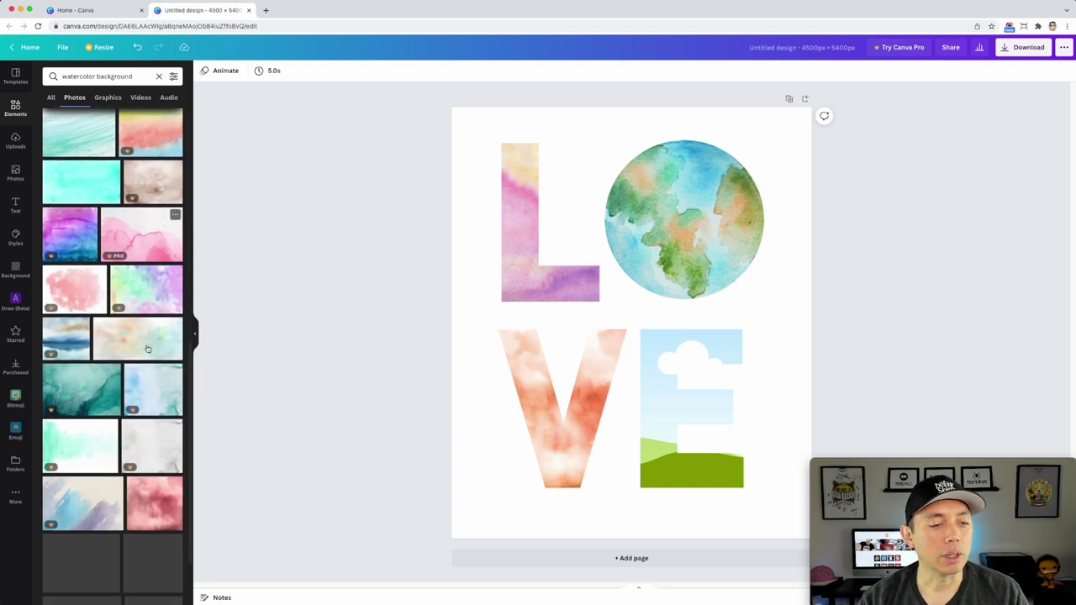
scroll(147, 349, "down", 5)
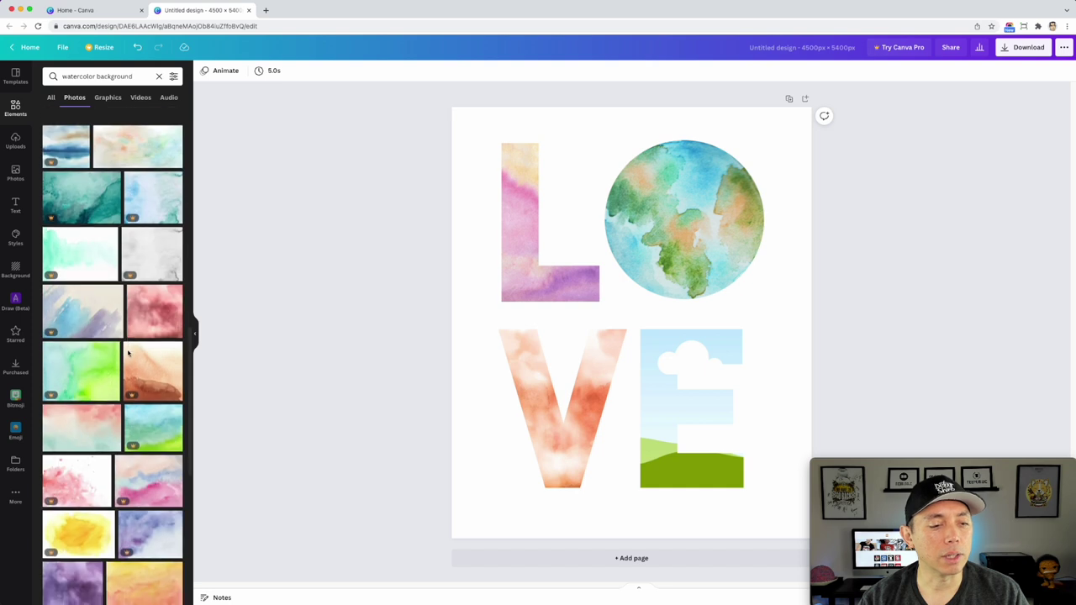
left_click_drag(70, 404, 677, 383)
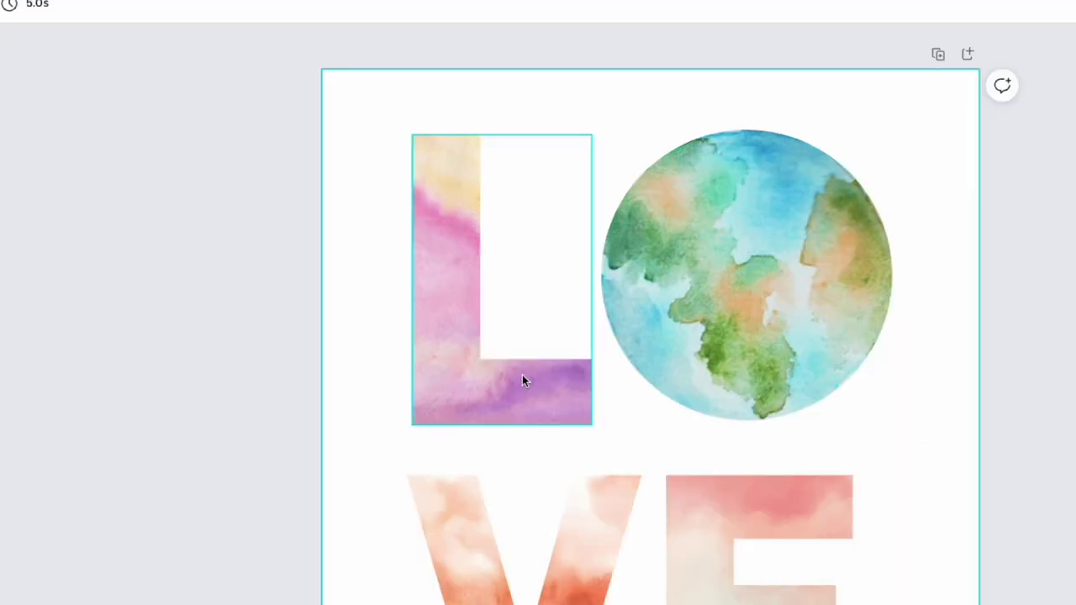
Enlarge the watercolor photo inside the L frame and shift it down and left so yellow fills the letter's upper part
double_click(475, 351)
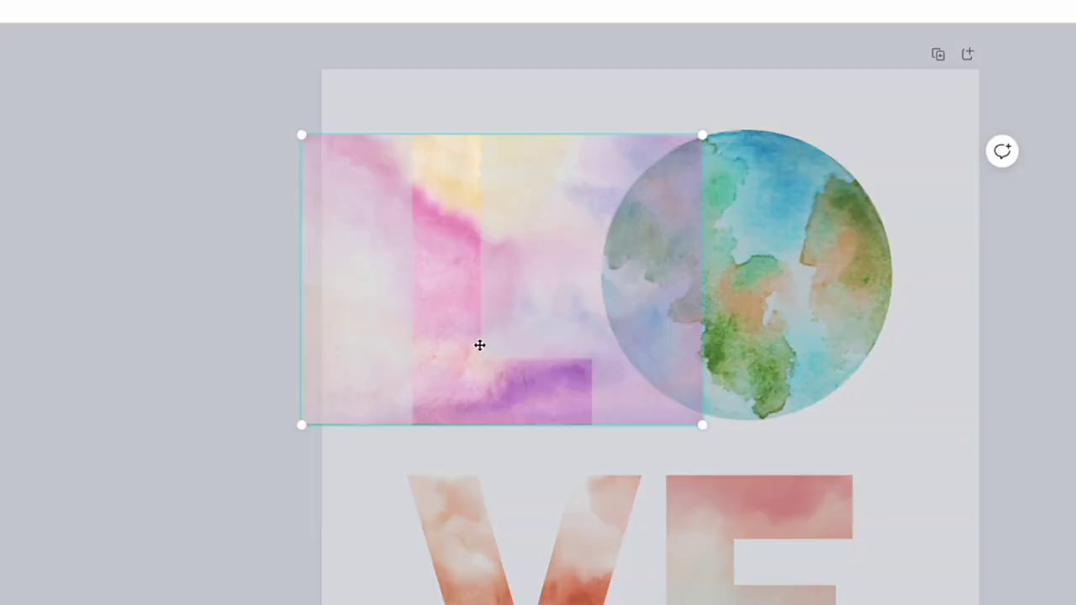
left_click_drag(302, 135, 238, 87)
left_click_drag(328, 225, 293, 261)
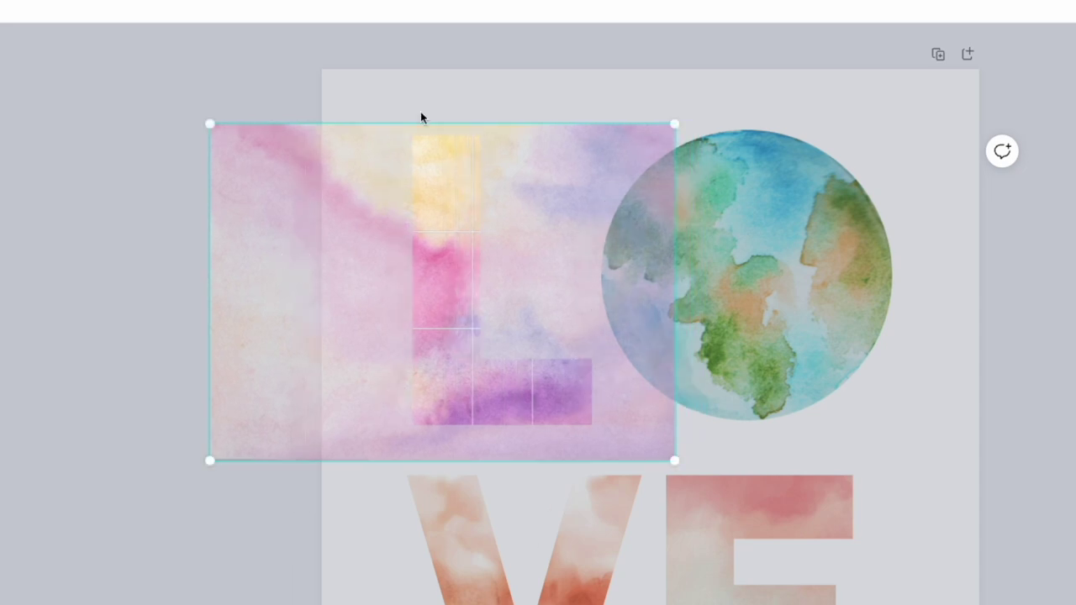
left_click(425, 107)
Enlarge the orange watercolor photo inside the V frame and shift it slightly left
left_click(559, 588)
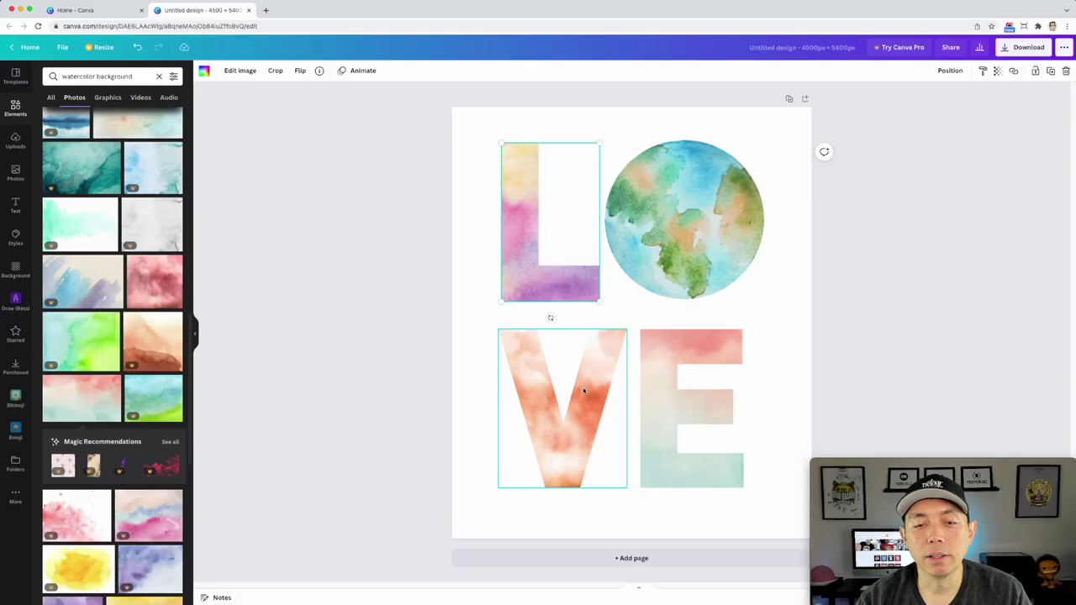
double_click(563, 583)
left_click_drag(652, 322, 680, 314)
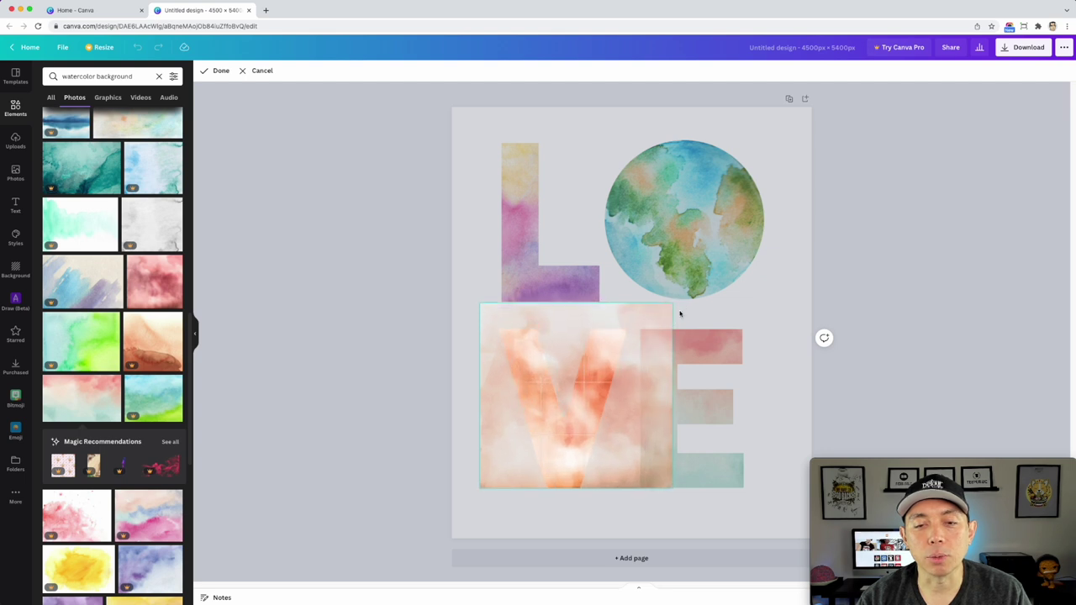
mouse_move(614, 419)
left_mouse_down()
mouse_move(579, 408)
mouse_move(573, 416)
mouse_move(614, 415)
mouse_move(595, 414)
left_mouse_up()
left_click(747, 314)
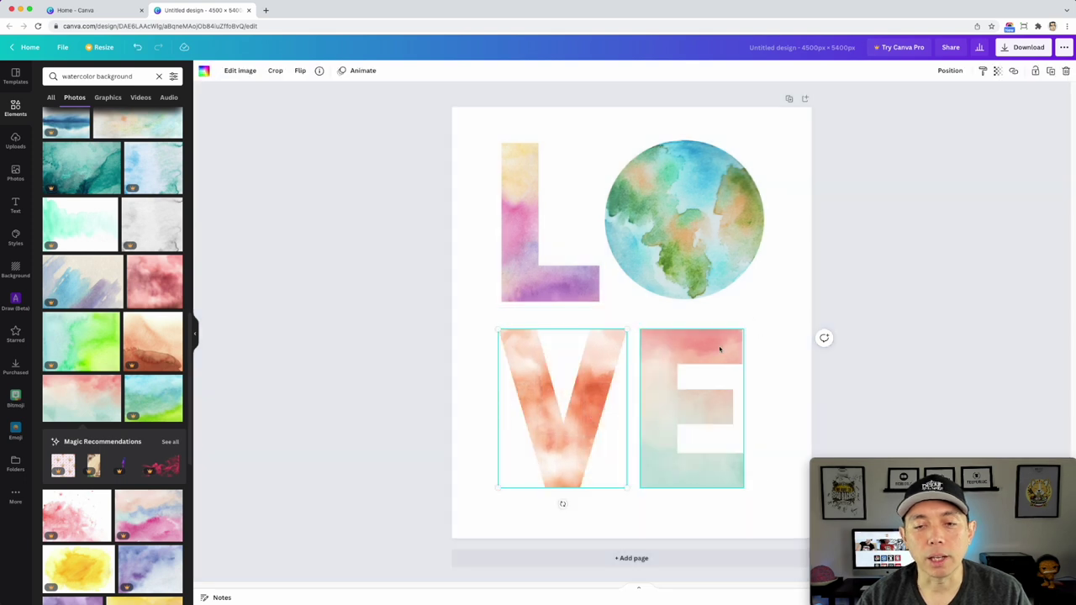
Enlarge the coral-to-mint photo inside the E frame, shift it right and deselect the letter
double_click(719, 346)
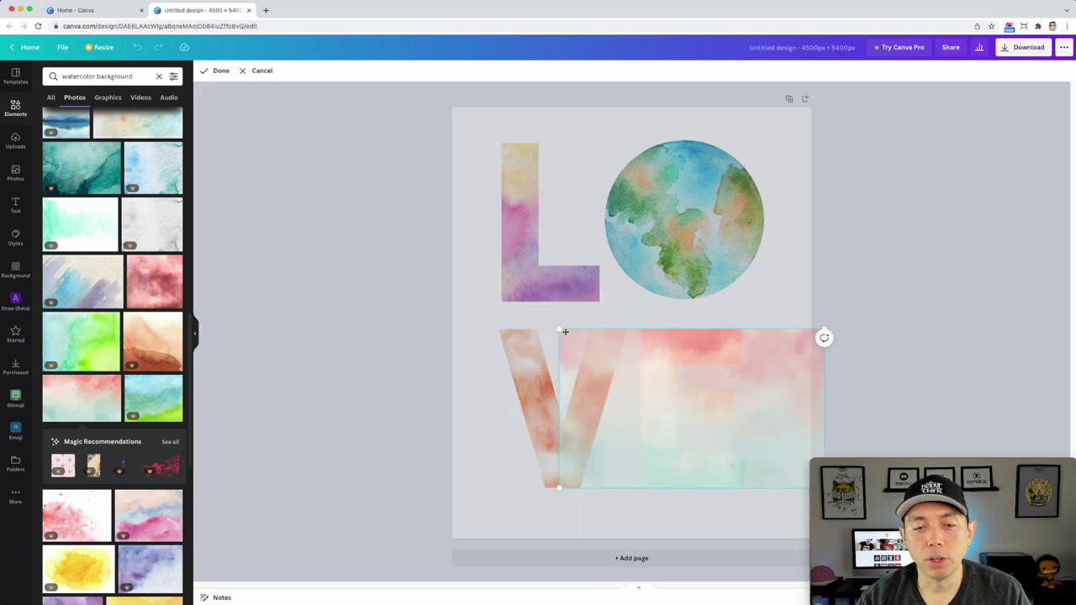
left_click_drag(559, 329, 522, 307)
left_click_drag(634, 361, 669, 362)
left_click(784, 282)
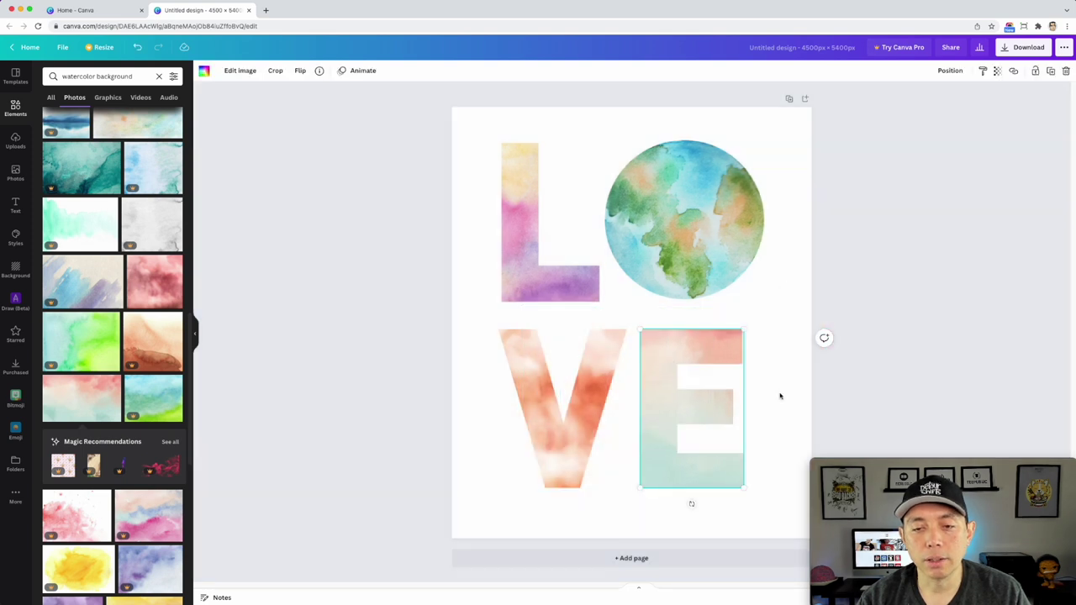
left_click(815, 431)
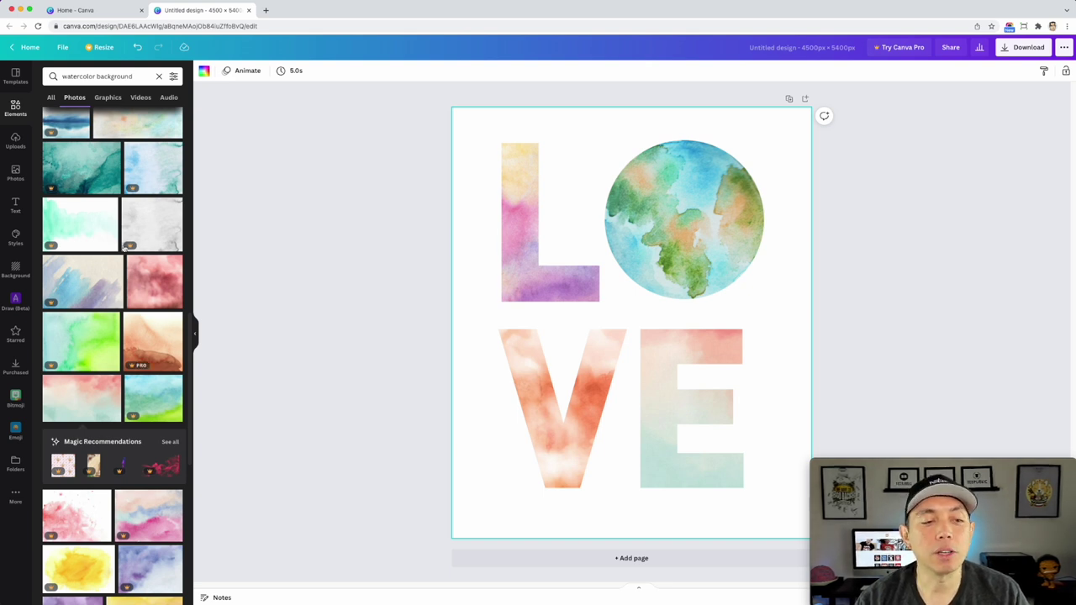
Replace the E frame's fill with the free multicolored watercolor photo in magenta, red, turquoise and purple
scroll(160, 336, "down", 6)
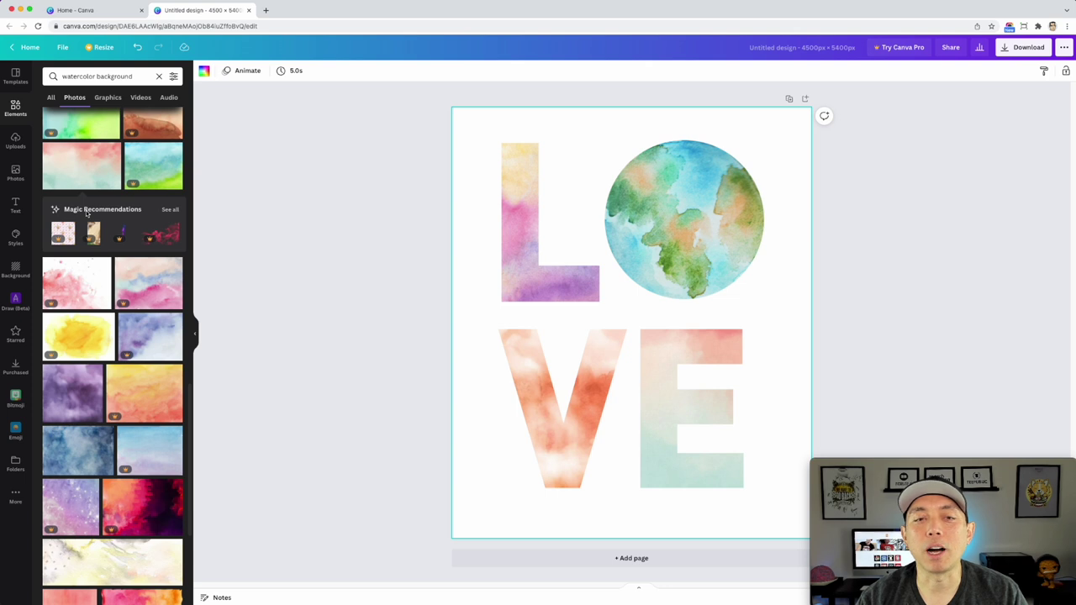
scroll(85, 271, "down", 3)
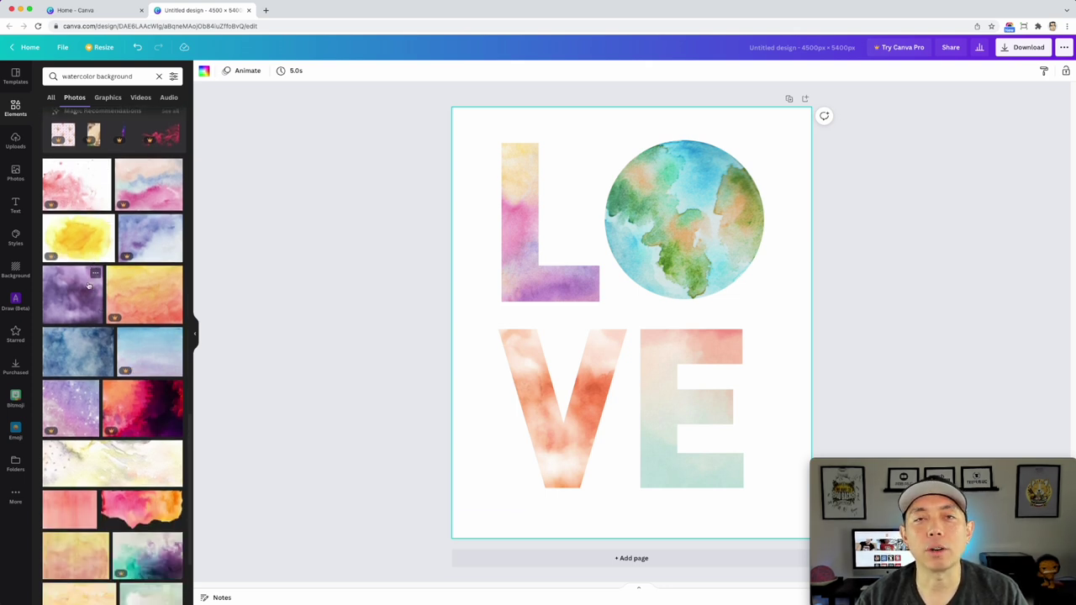
scroll(93, 315, "down", 7)
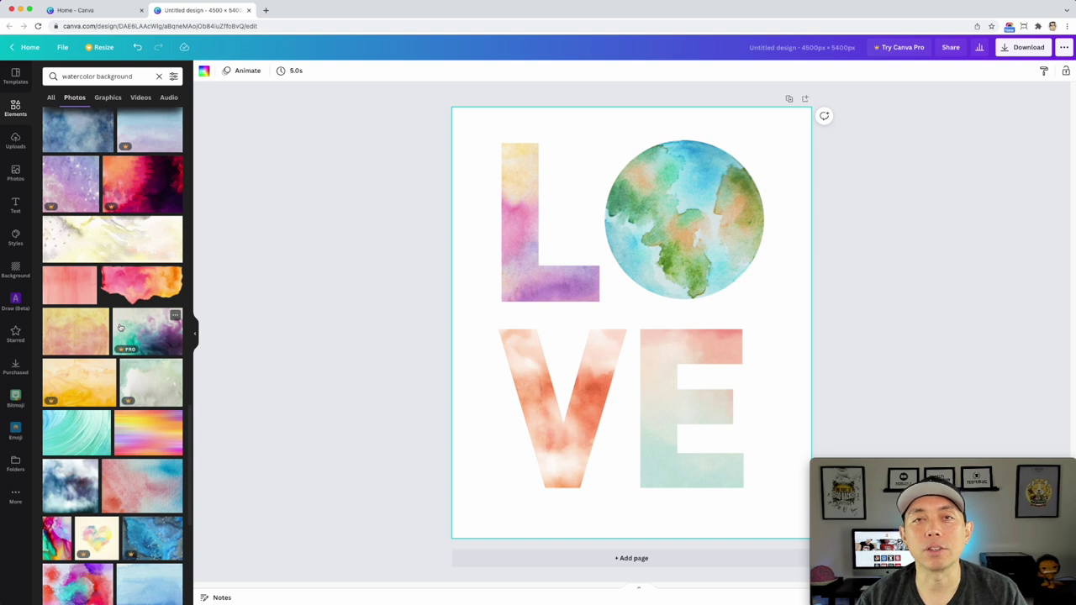
scroll(120, 328, "down", 8)
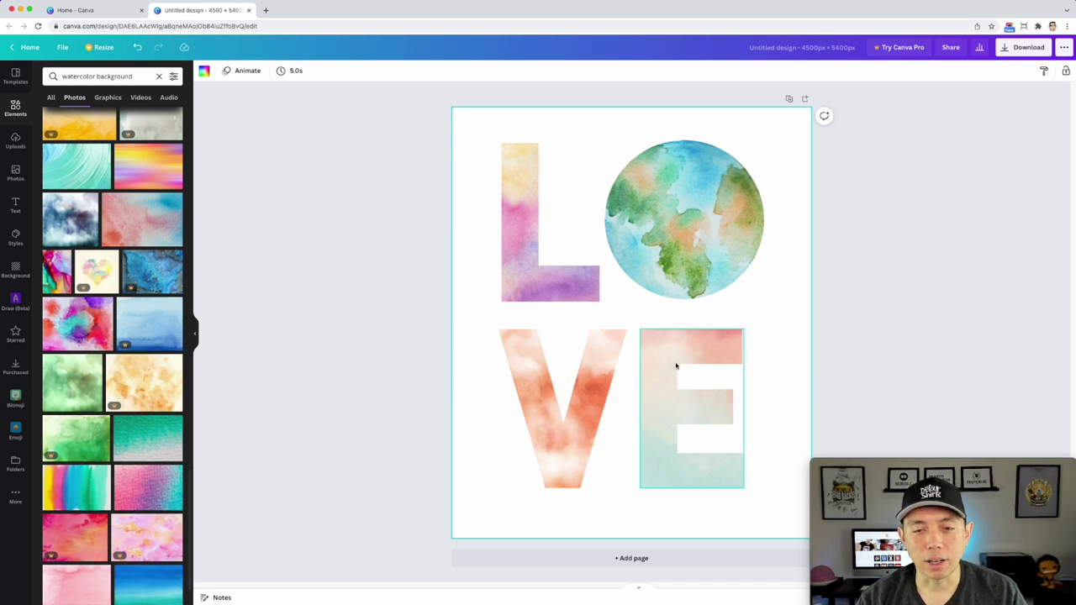
left_click_drag(73, 324, 659, 349)
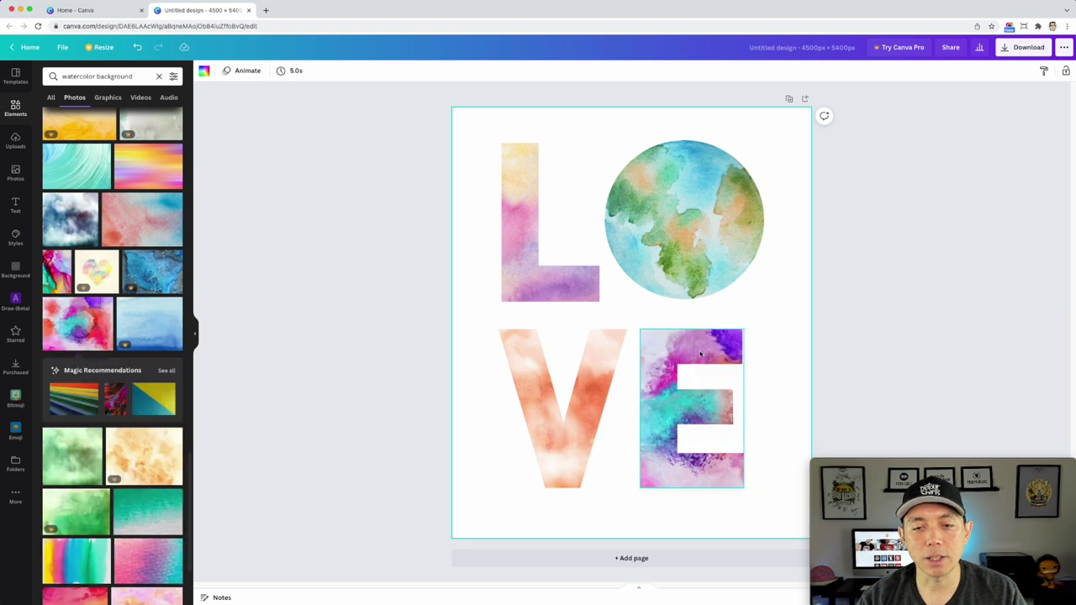
Shift the multicolored photo left inside the E frame to bring in more purple and red, and deselect the letter
double_click(731, 357)
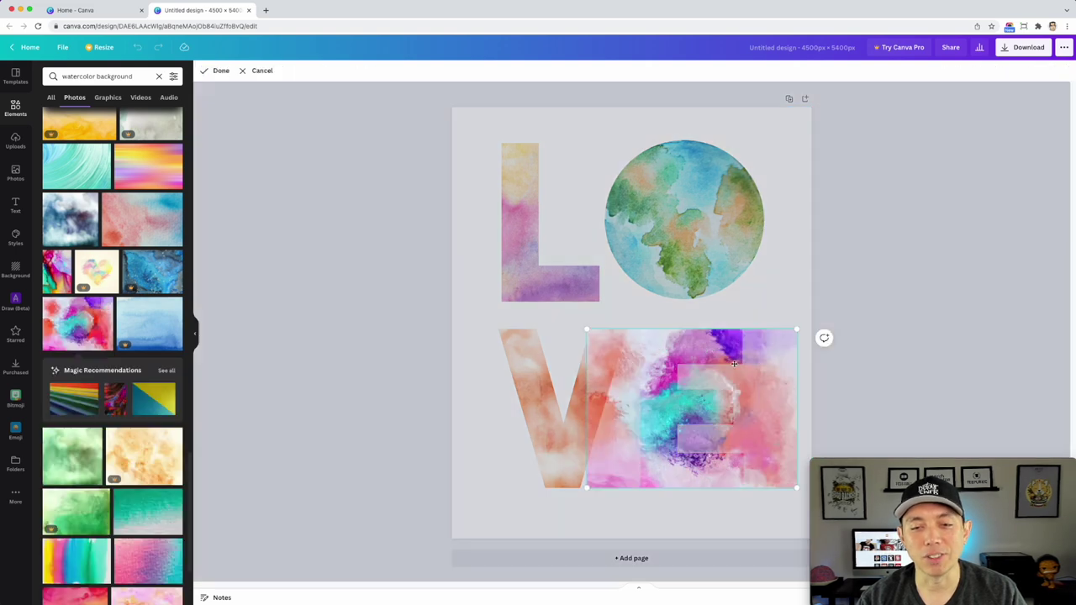
left_click_drag(776, 387, 735, 385)
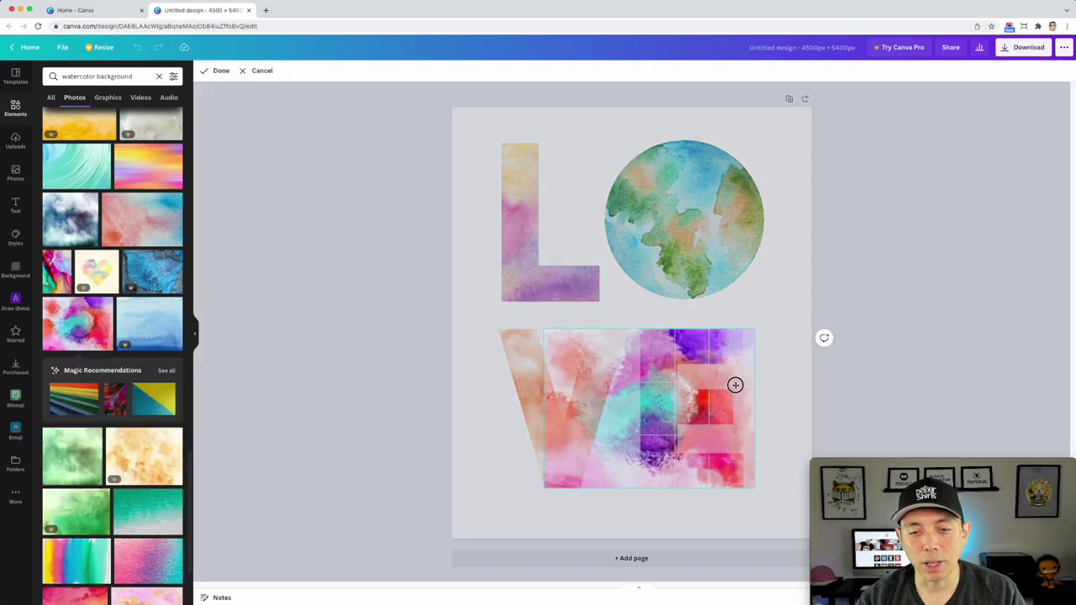
left_click(778, 338)
left_click(798, 328)
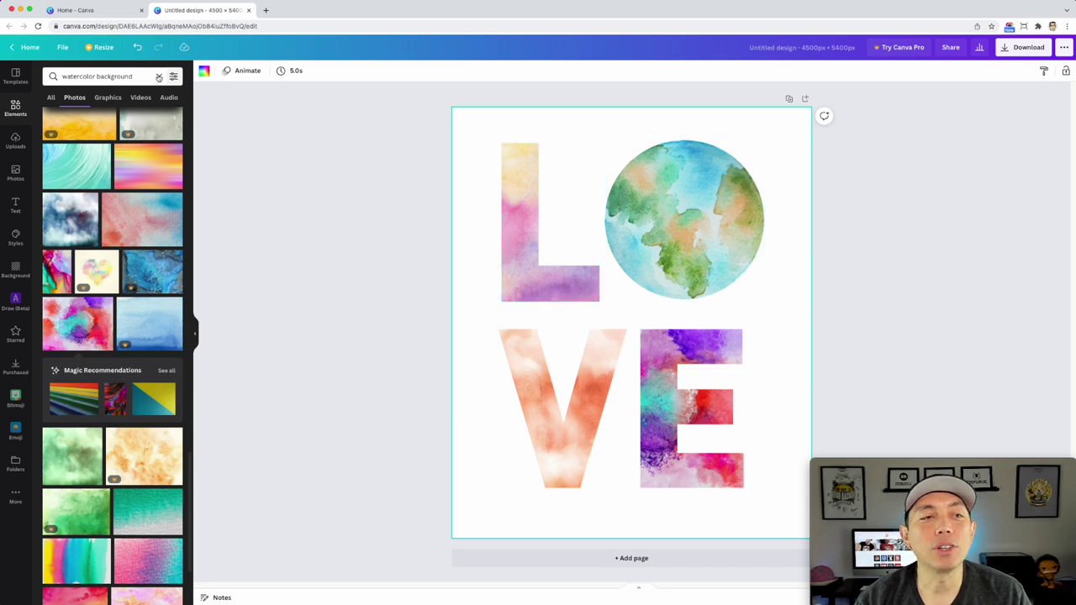
Search the elements for "watercolor leaves"
left_click(98, 76)
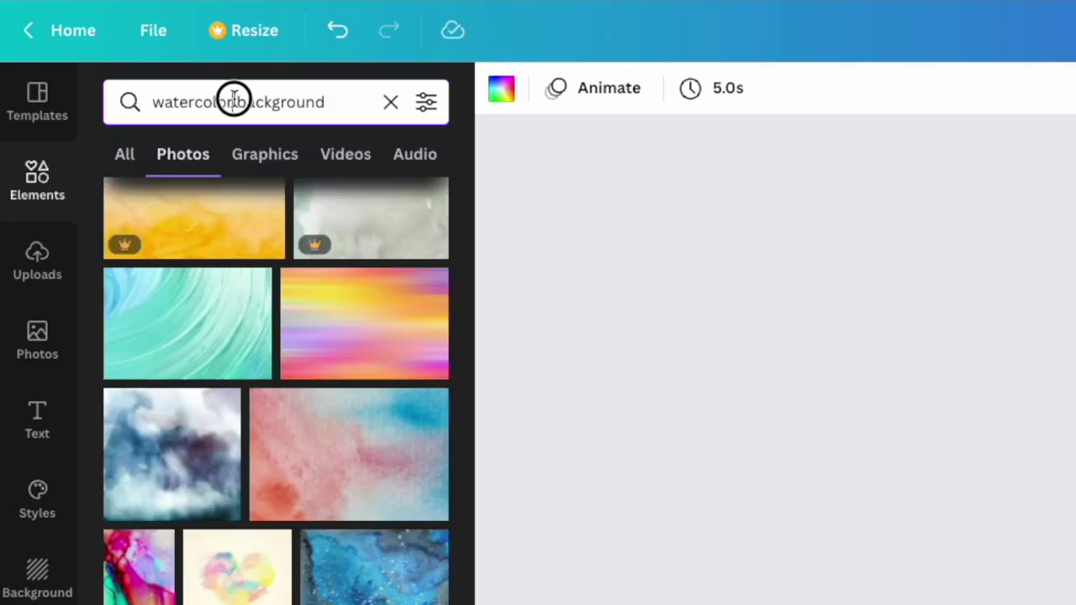
left_click_drag(95, 76, 140, 73)
type("leav")
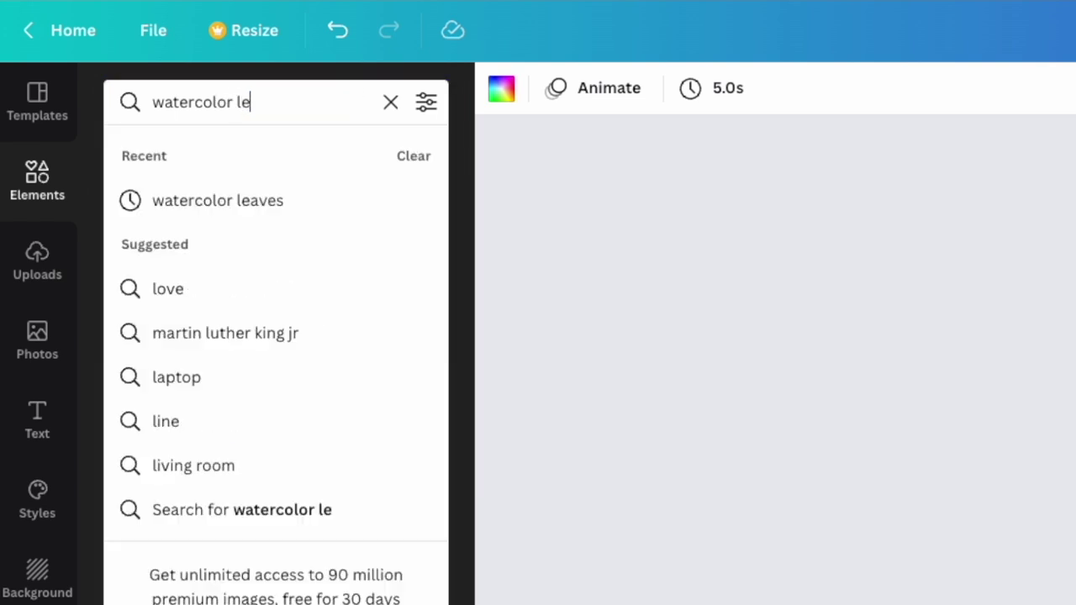
type("es")
key("Return")
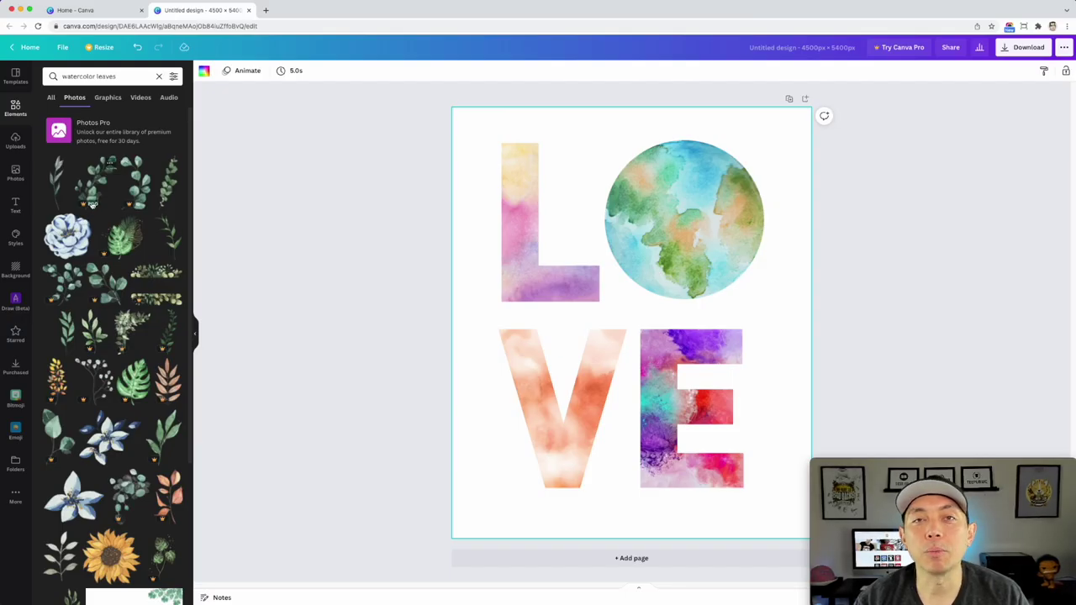
Add the gray-green leaf sprig, shrink it, tilt it to lean left and place it beside the L's stem
left_click(52, 168)
left_click_drag(681, 502, 556, 309)
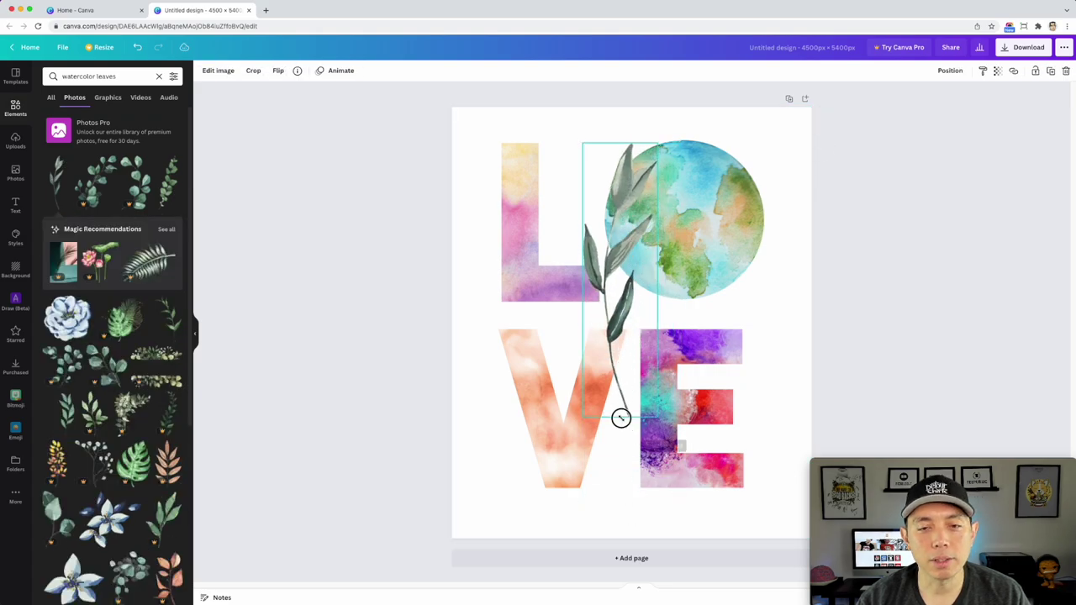
left_click_drag(374, 464, 374, 465)
left_click_drag(496, 159, 223, 183)
left_click_drag(211, 450, 259, 418)
left_click_drag(225, 310, 246, 356)
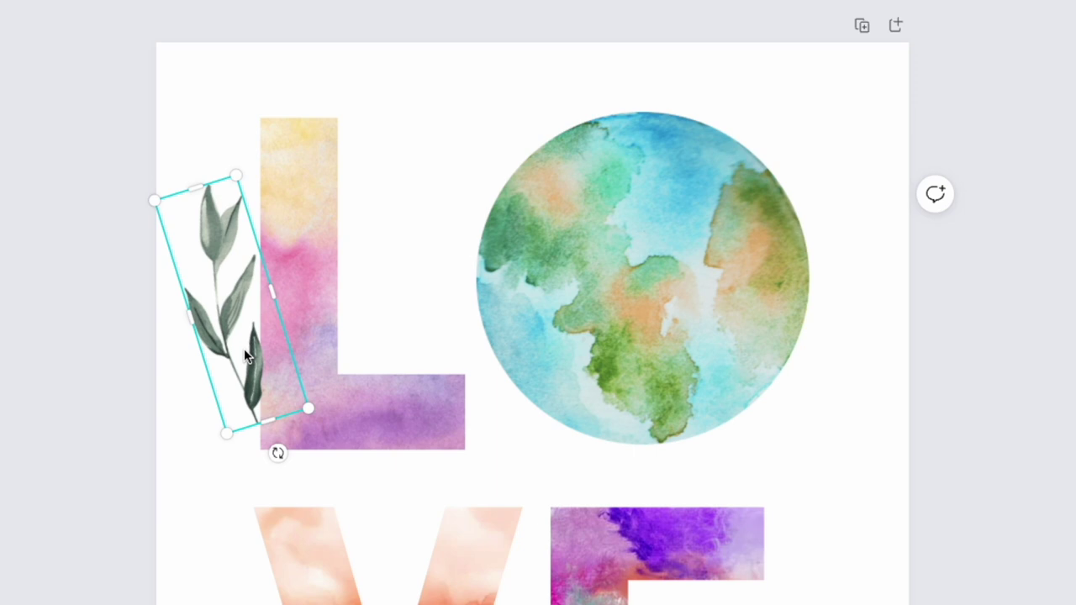
Nudge the gray-green sprig right until its lower leaves overlap the left edge of the L's stem
key("shift+Right")
key("shift+Right")
key("shift+Right")
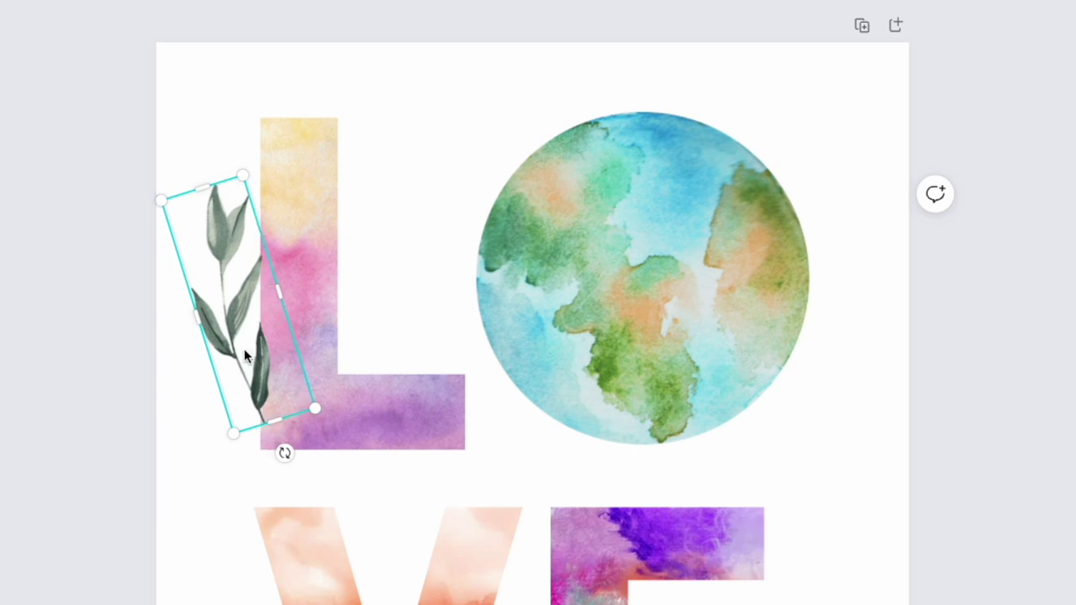
key("Right")
key("Right")
key("Right")
key("Right")
key("Right")
key("Right")
key("Right")
key("Right")
key("Right")
key("Right")
key("Right")
key("Right")
key("Right")
key("Right")
key("Right")
key("Right")
key("Right")
key("Right")
key("Right")
key("Right")
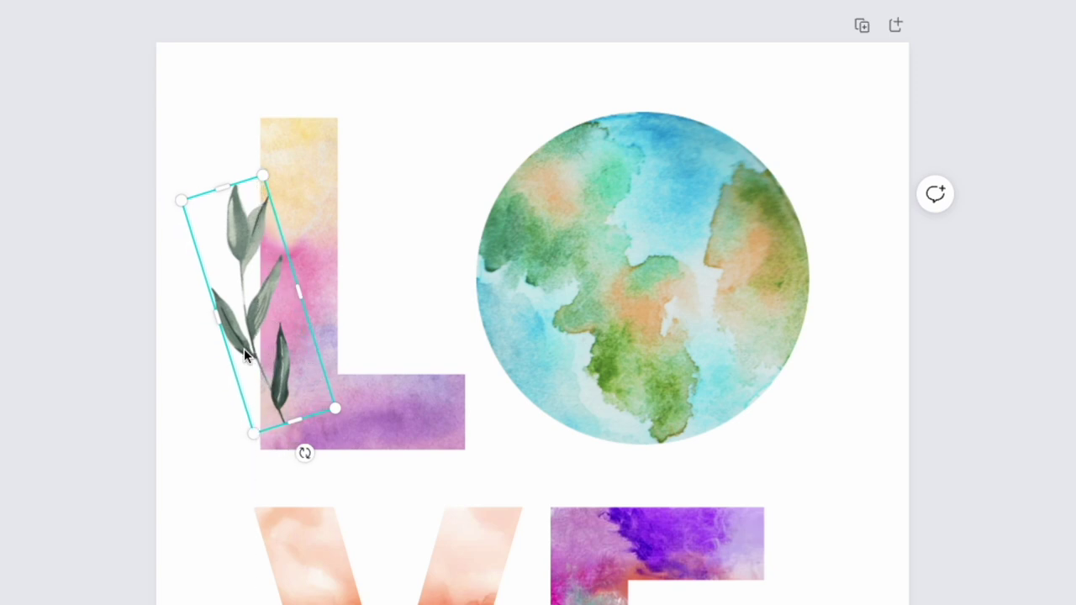
key("Left")
key("Left")
key("Left")
key("Left")
key("Left")
key("Left")
key("Left")
key("Left")
key("Left")
key("Left")
key("Left")
key("Left")
key("Left")
key("Left")
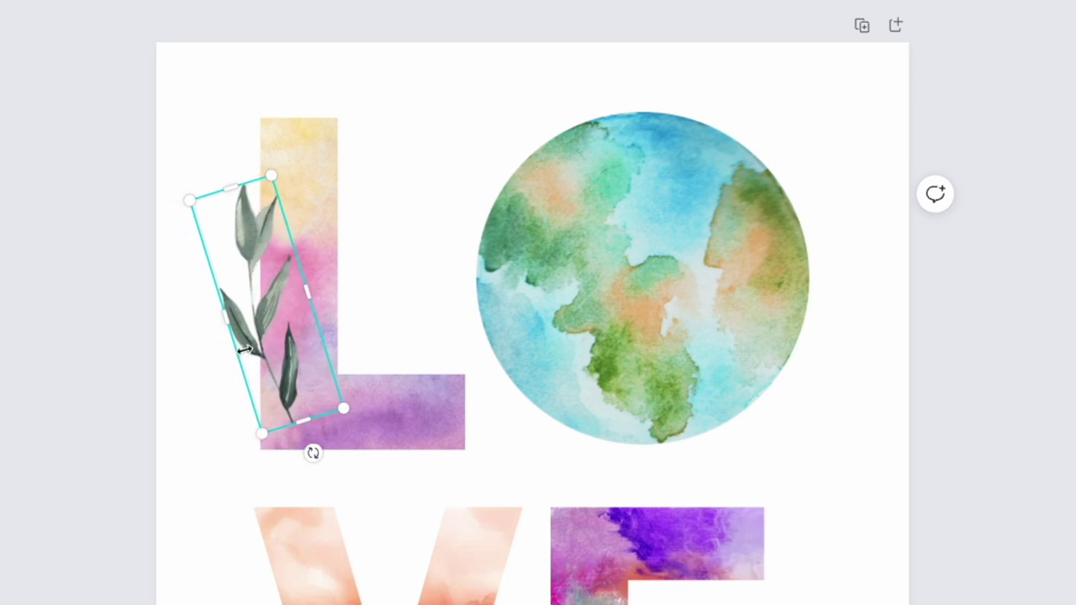
key("Left")
key("Left")
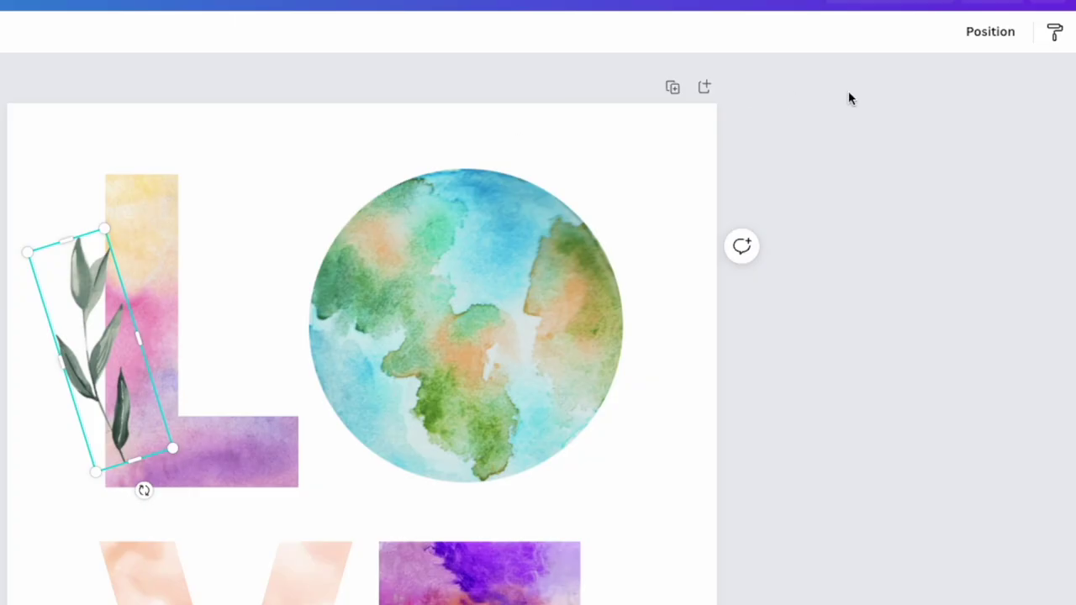
Send the gray-green sprig behind the L and nudge it slightly left so more leaves show
left_click(946, 73)
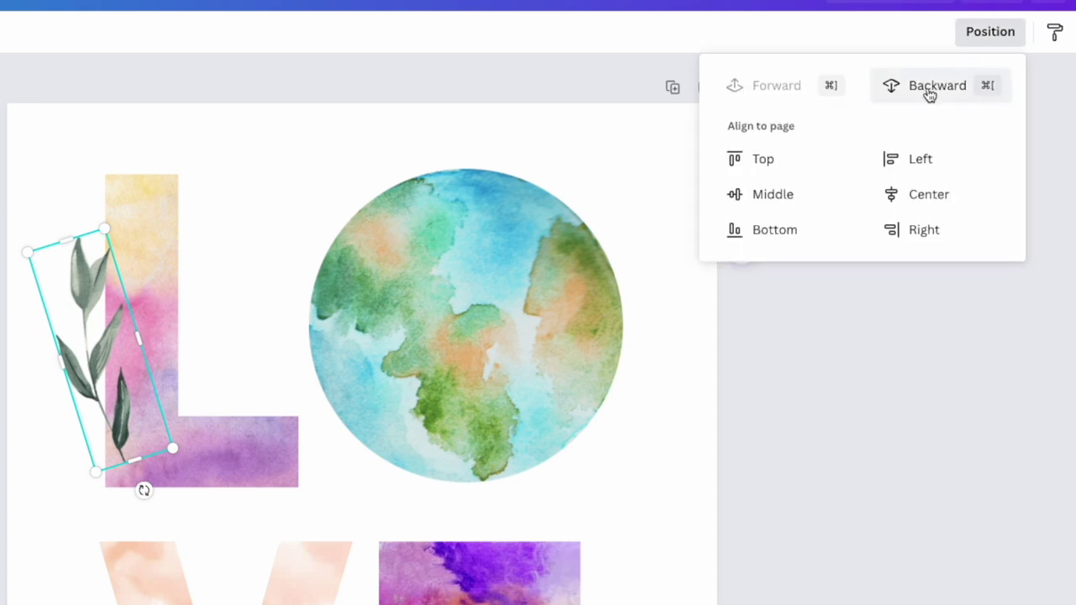
left_click(929, 89)
left_click(83, 291)
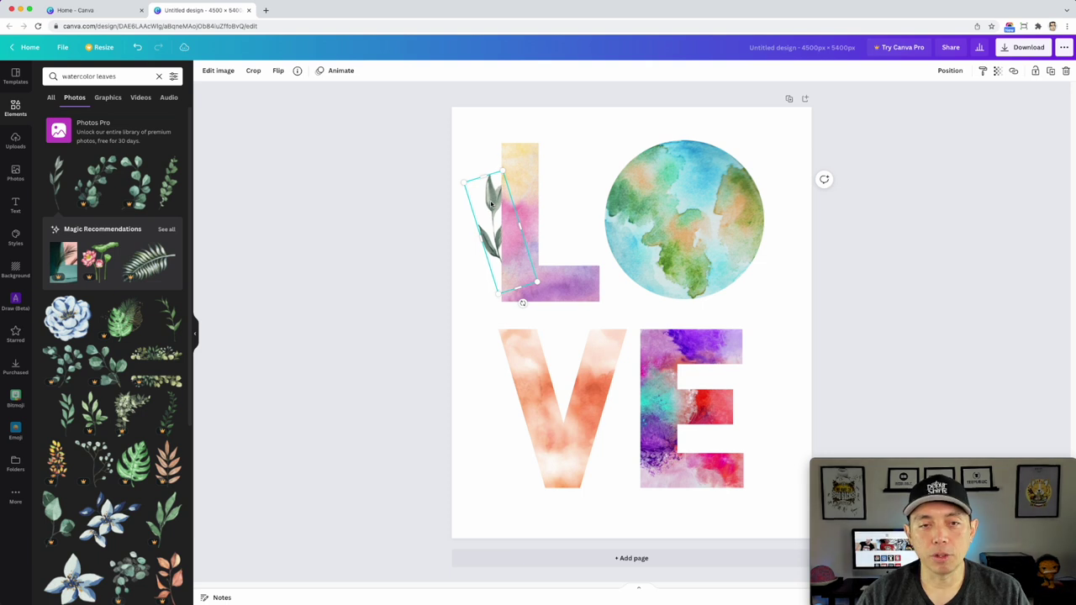
key("shift+Left")
key("shift+Left")
key("shift+Left")
key("shift+Left")
key("shift+Left")
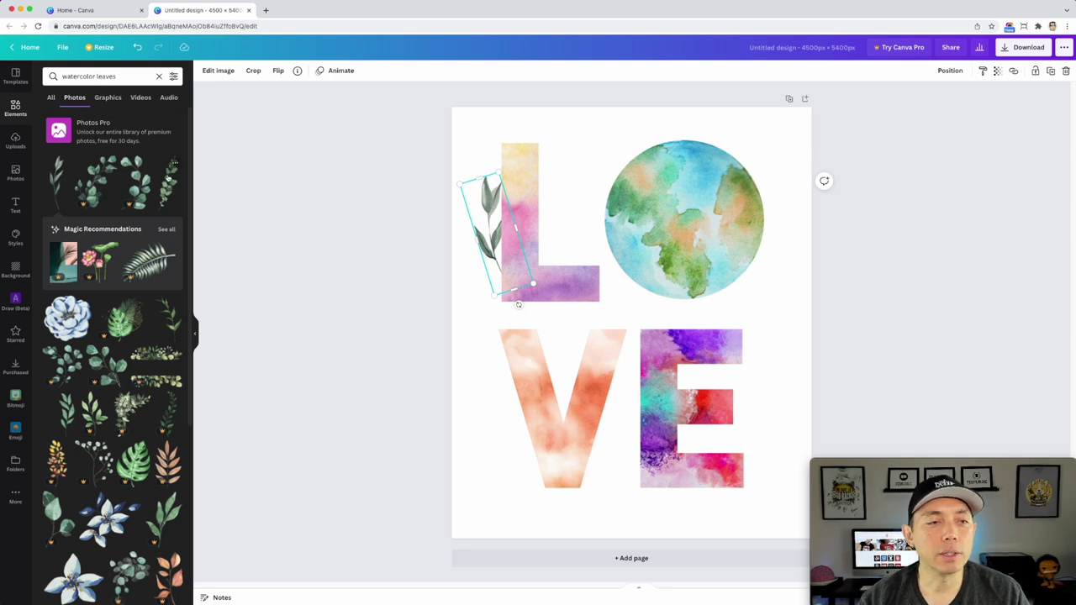
Add the green watercolor sprig with rounded leaves, shrink it and tilt it right along the V's right arm
scroll(141, 289, "down", 4)
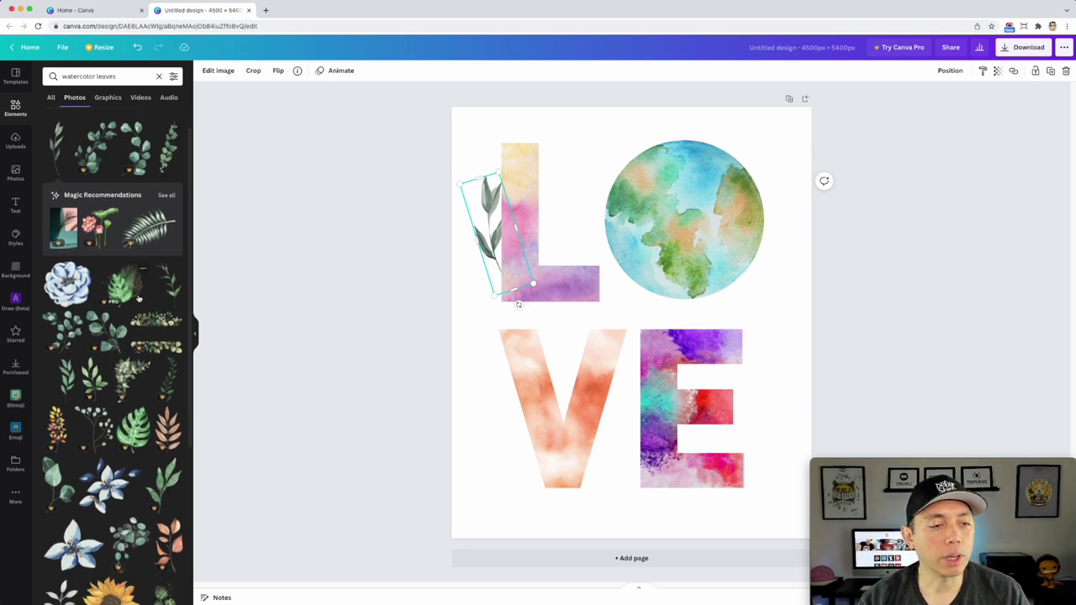
scroll(136, 302, "down", 1)
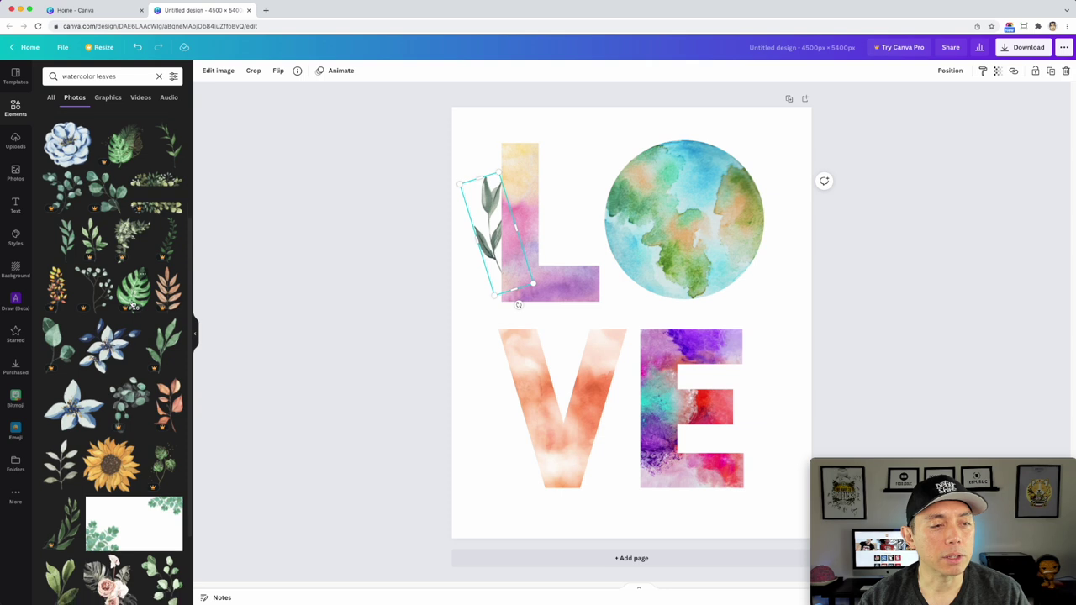
left_click(73, 242)
left_click_drag(765, 499, 543, 320)
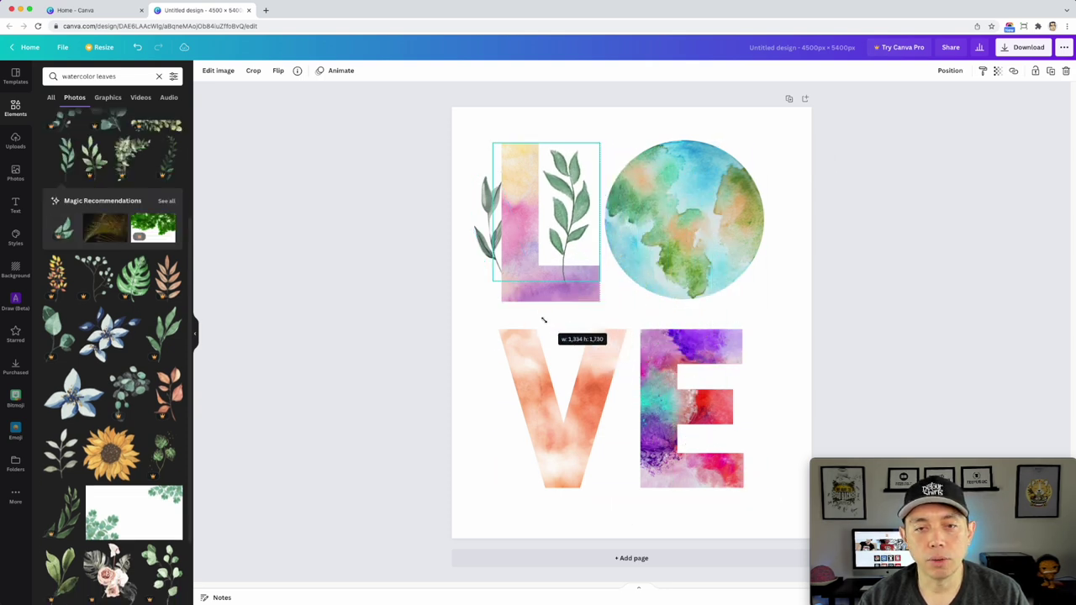
left_click_drag(582, 212, 624, 421)
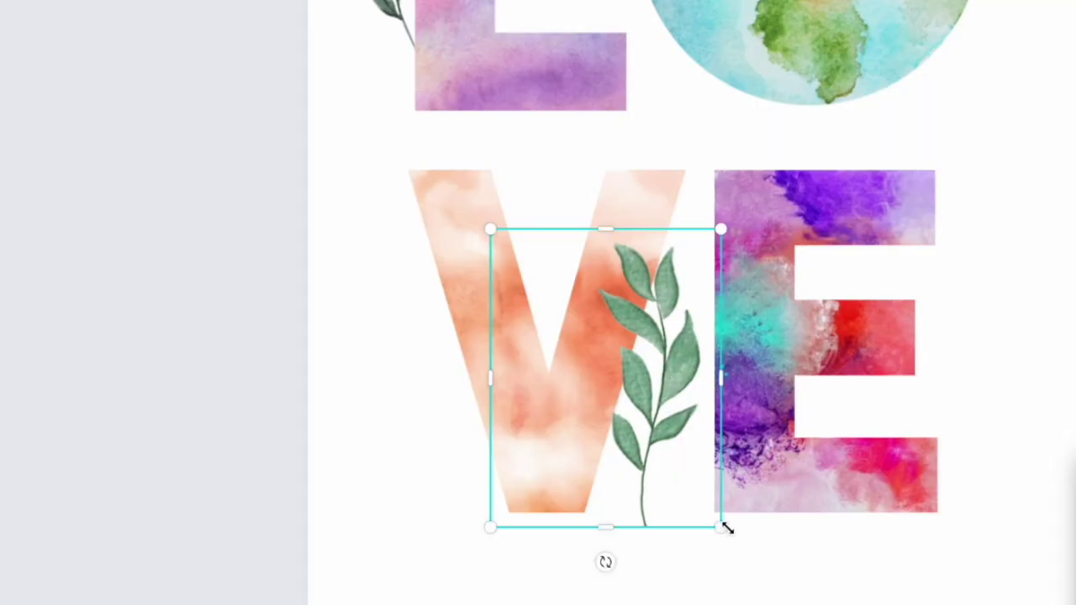
left_click_drag(603, 562, 516, 541)
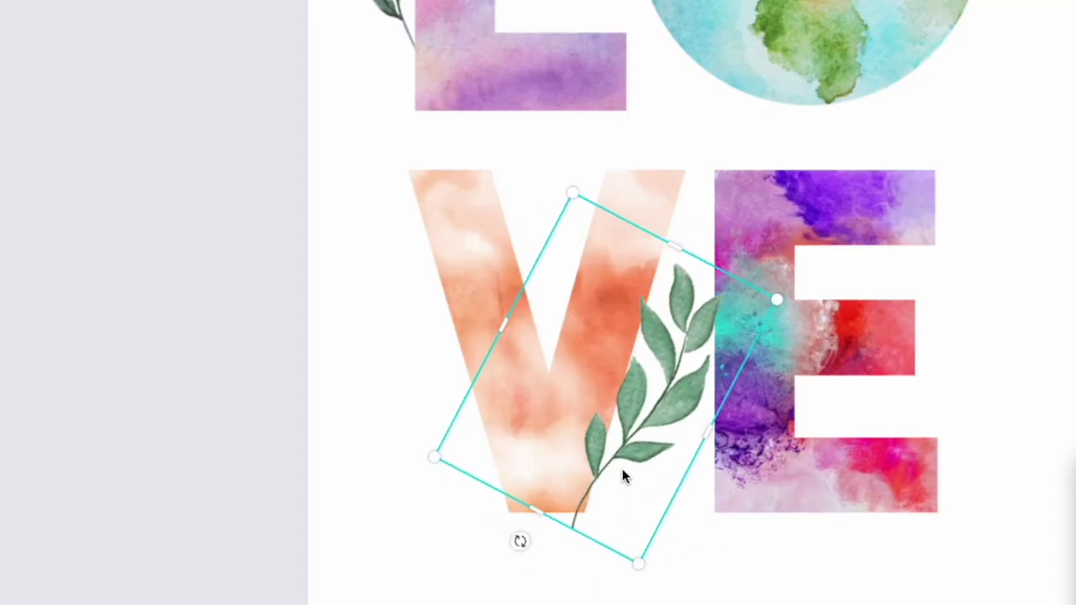
left_click_drag(668, 414, 653, 384)
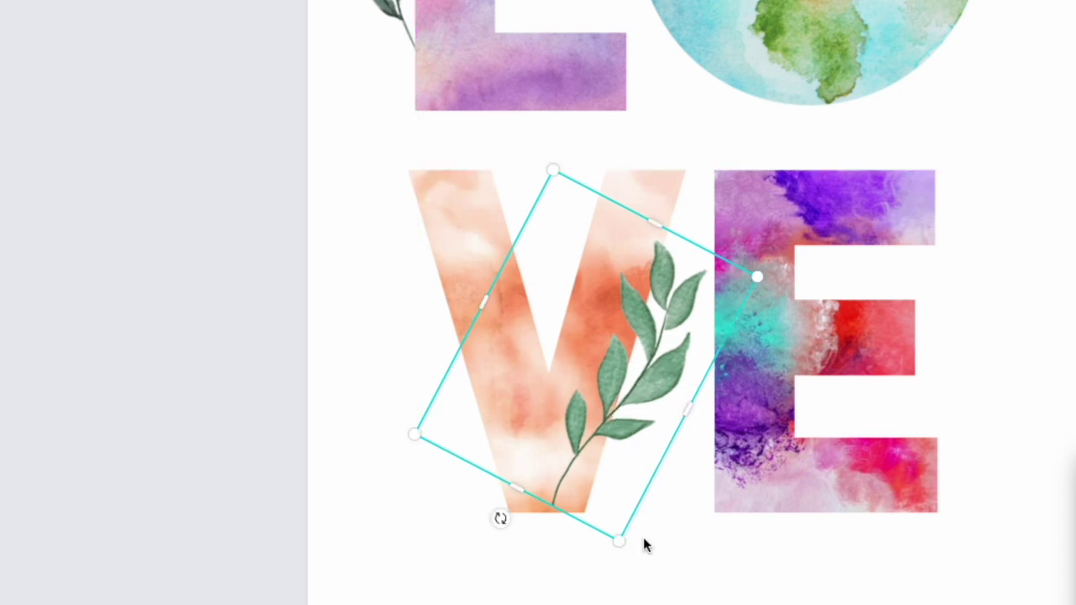
left_click_drag(502, 520, 536, 533)
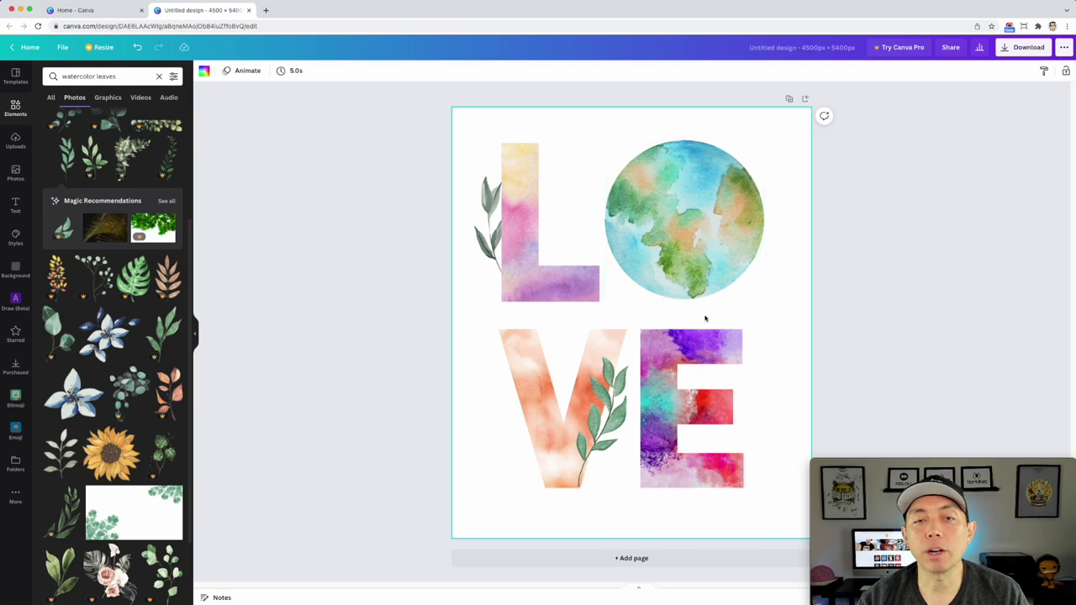
Add the light green leaf sprig, shrink it and rotate it to follow the earth's lower right edge
scroll(94, 256, "down", 3)
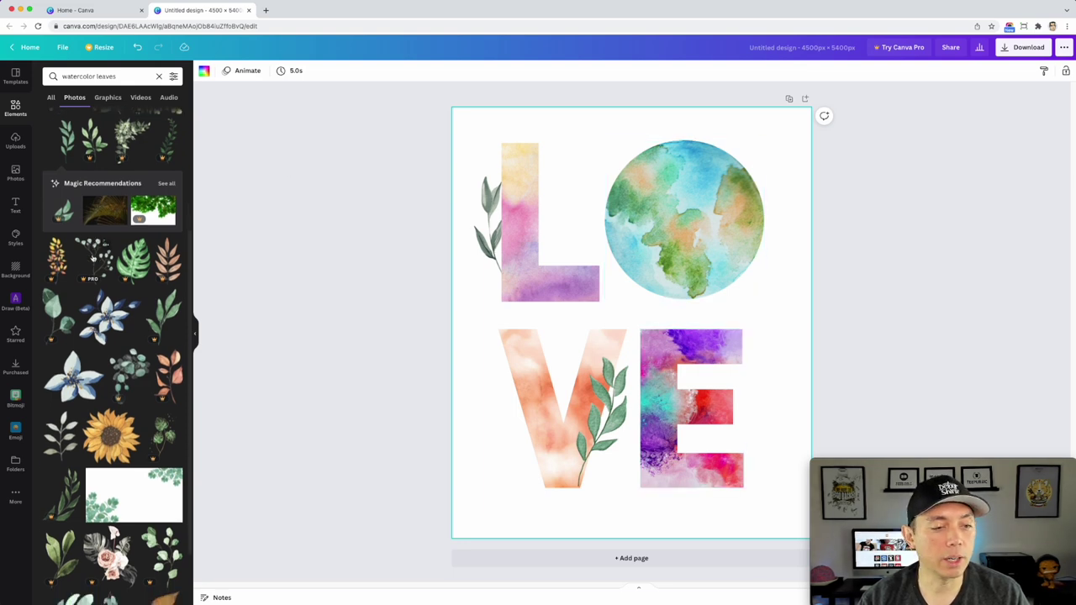
scroll(93, 258, "down", 10)
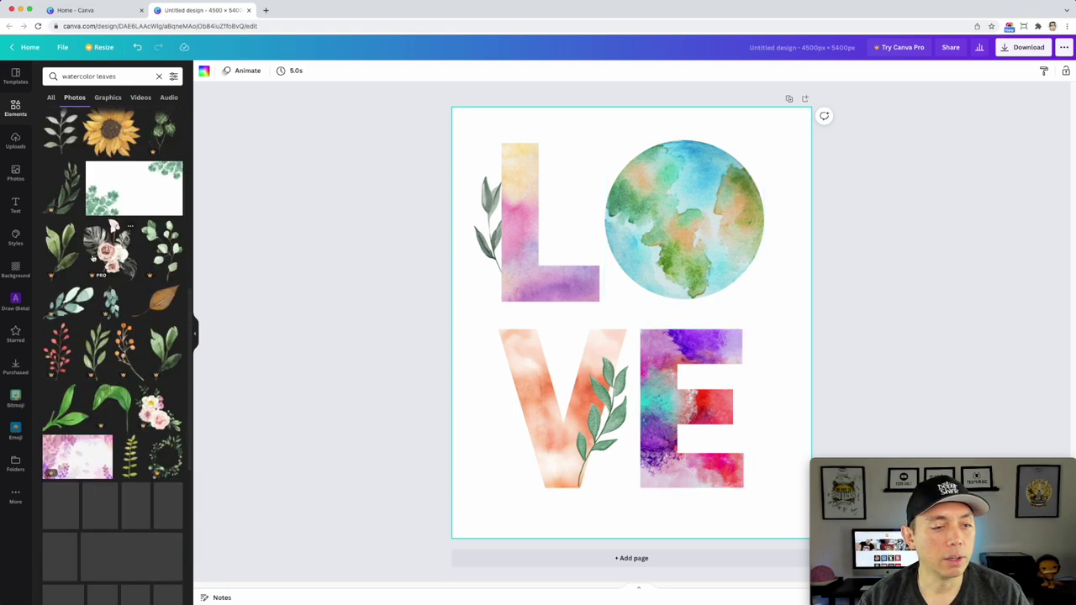
scroll(100, 251, "down", 5)
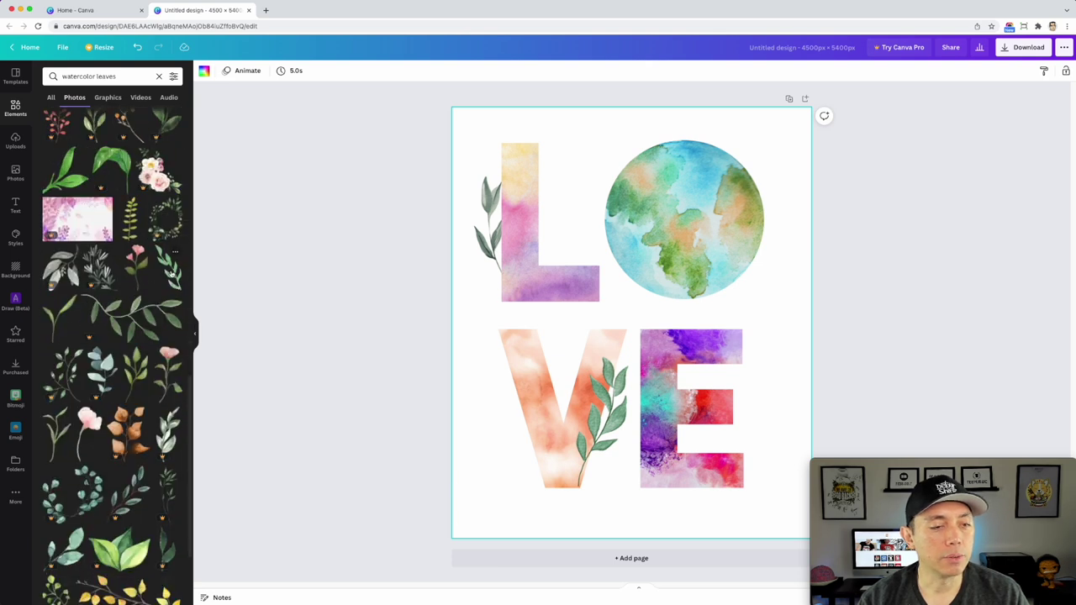
left_click(173, 271)
left_click_drag(737, 502, 588, 250)
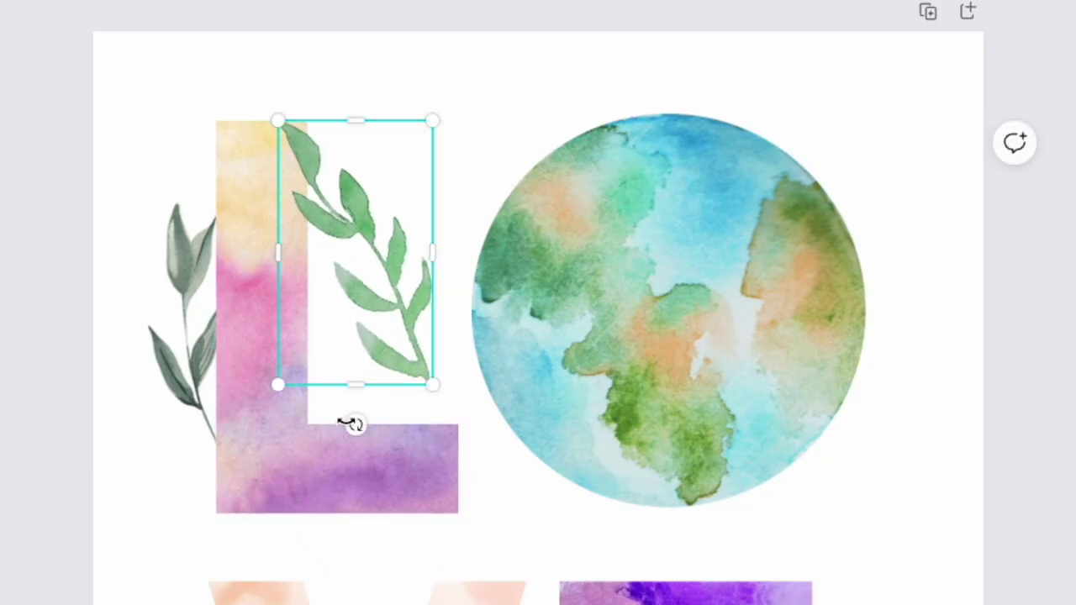
left_click_drag(351, 423, 210, 345)
left_click_drag(373, 278, 826, 388)
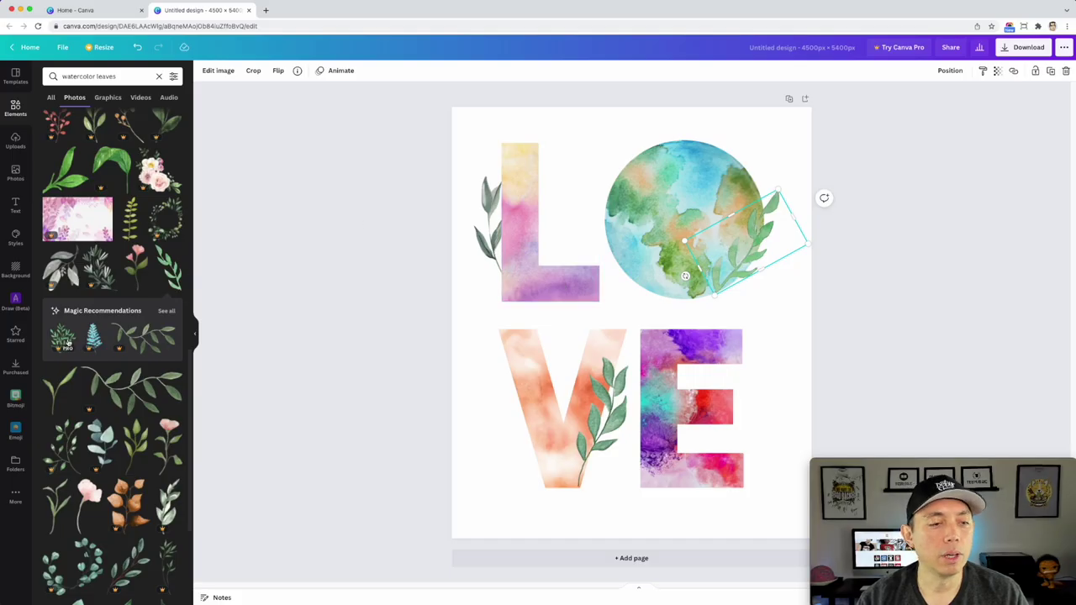
Add the blue fern branch from the graphics results, shrink it and place it at the E's left edge
scroll(118, 324, "down", 5)
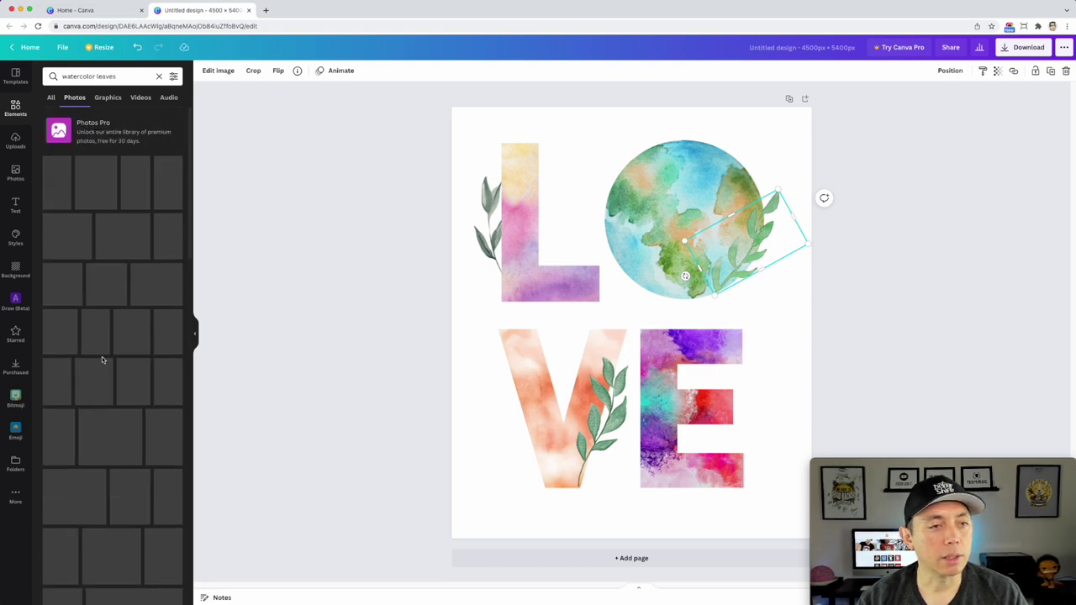
left_click(110, 99)
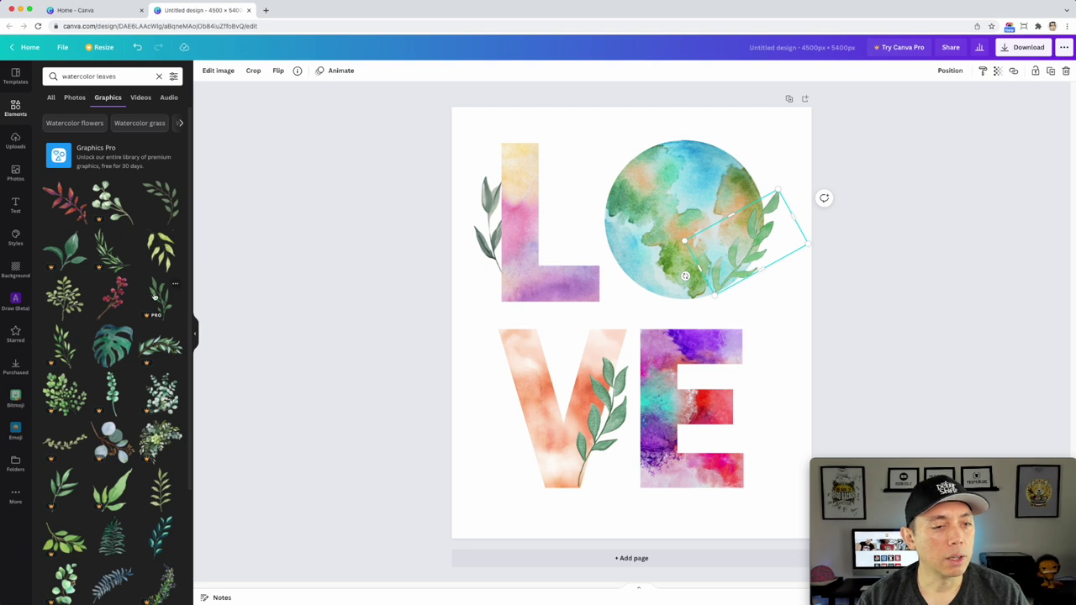
scroll(126, 336, "down", 4)
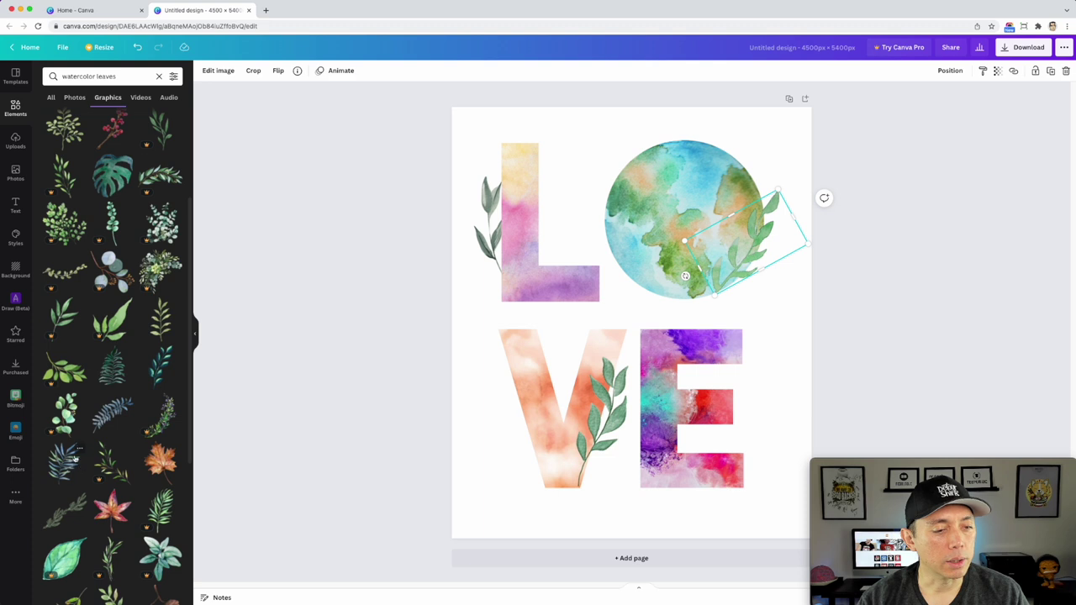
left_click(108, 414)
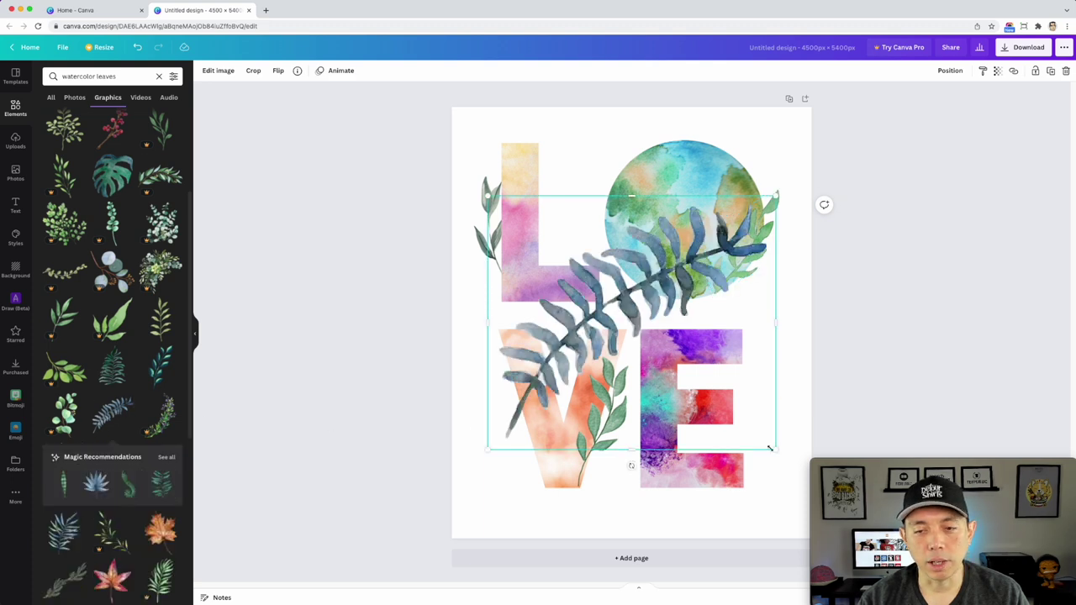
left_click_drag(769, 448, 655, 283)
left_click_drag(536, 239, 639, 444)
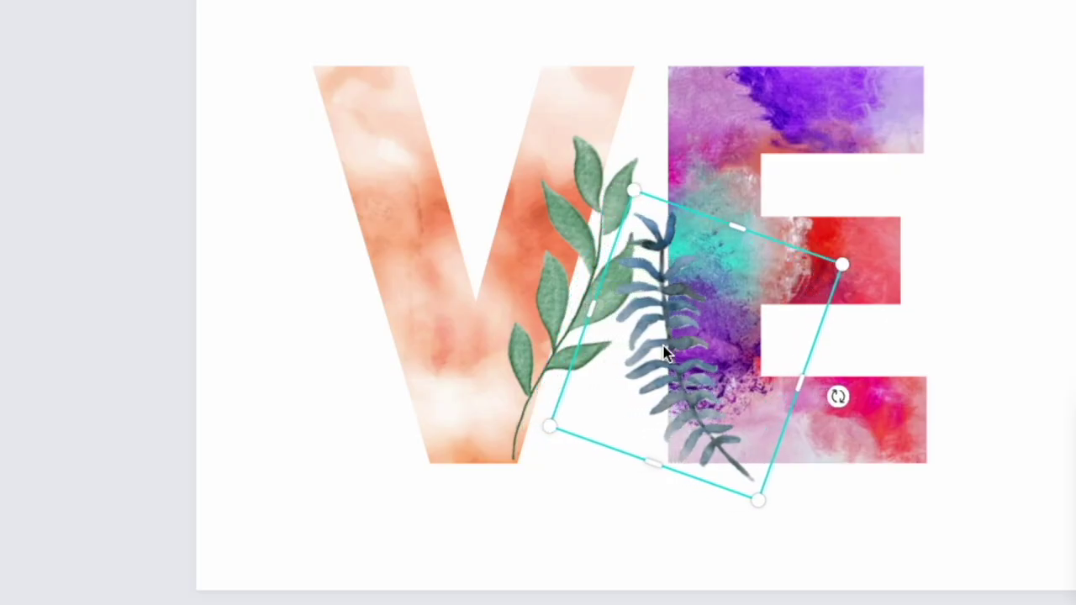
Nudge the blue fern slightly up and left along the E's left edge
key("Up")
key("Up")
key("Up")
key("Up")
key("Up")
key("Up")
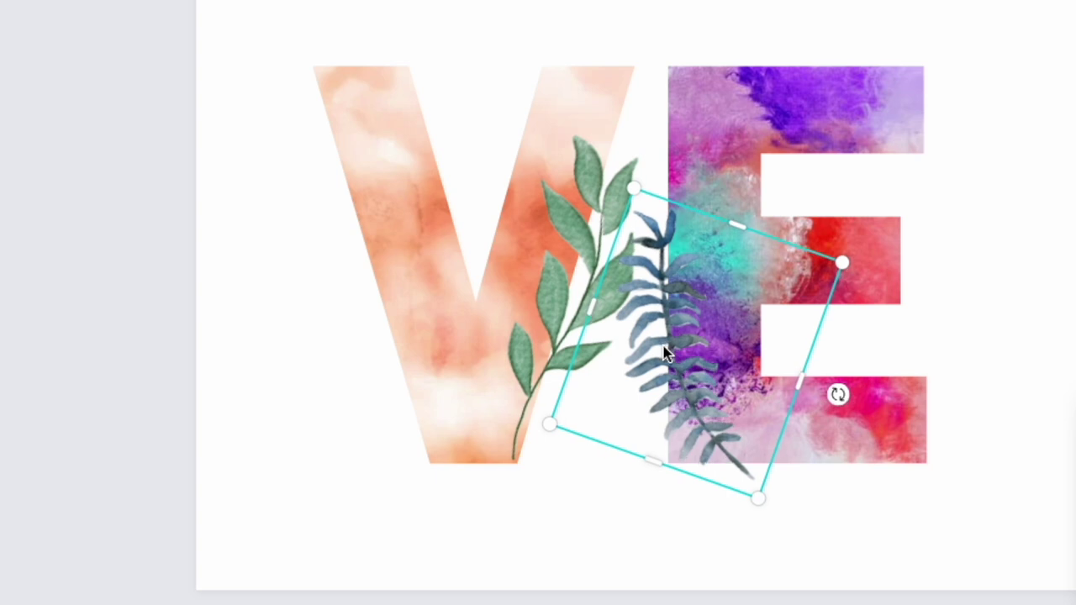
key("Left")
key("Left")
key("Left")
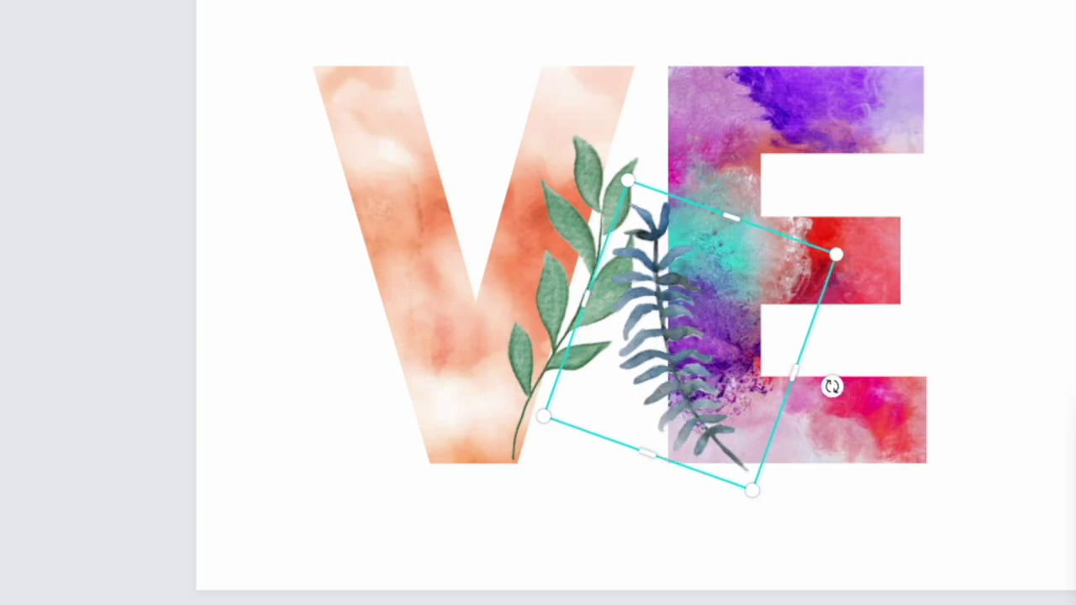
Flip the V's green sprig horizontally, tilt it left and move it to the V's left side
left_click(526, 357)
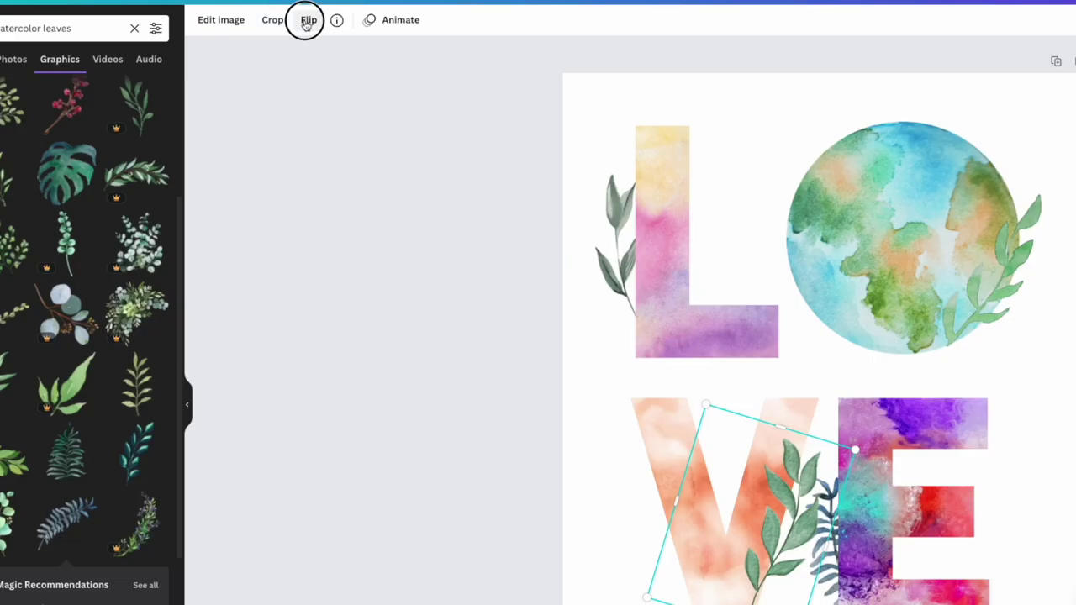
left_click(307, 24)
left_click(330, 53)
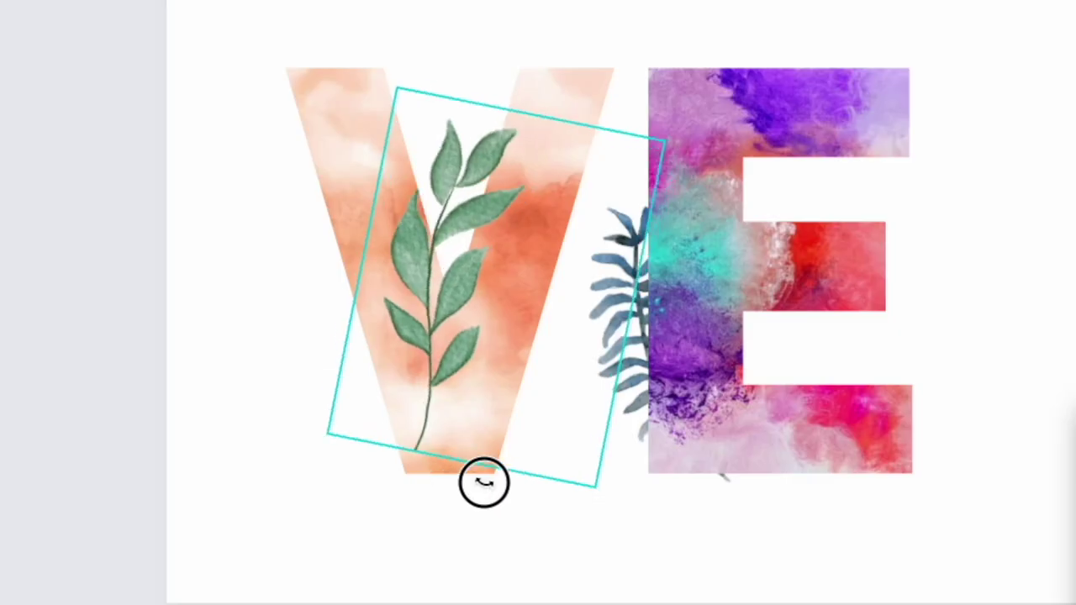
left_click_drag(743, 604, 803, 604)
left_click_drag(507, 400, 373, 432)
Nudge the green sprig right and up onto the V's left arm, fine-tune its placement and deselect it
key("Right")
key("Right")
key("Right")
key("Right")
key("Right")
key("Right")
key("Right")
key("Right")
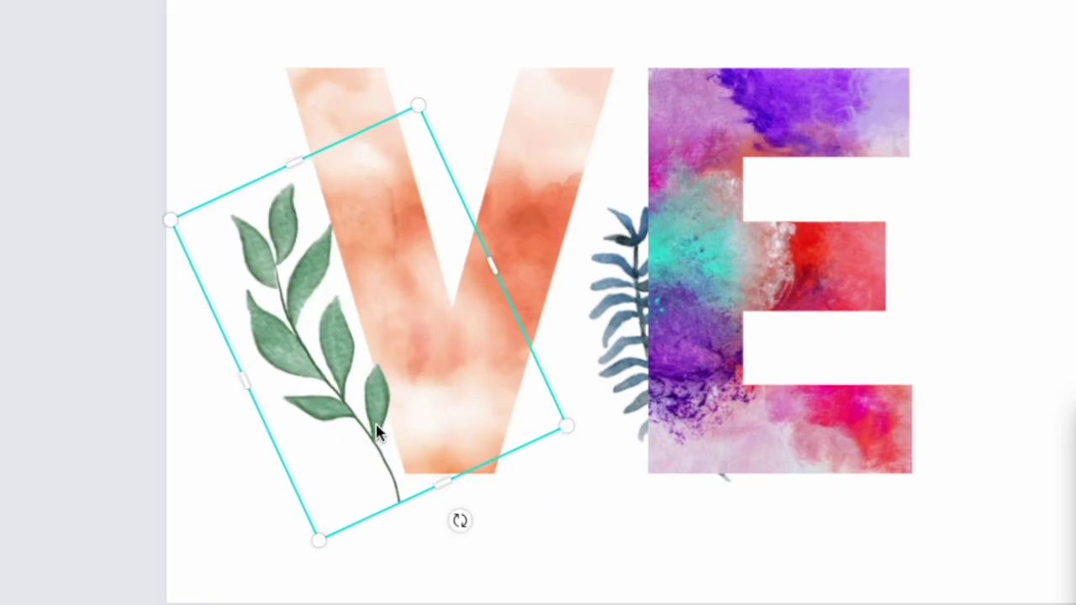
key("Right")
key("Right")
key("Right")
key("Right")
key("Right")
key("Right")
key("Right")
key("Right")
key("Right")
key("Right")
key("Right")
key("Right")
key("Right")
key("Right")
key("Right")
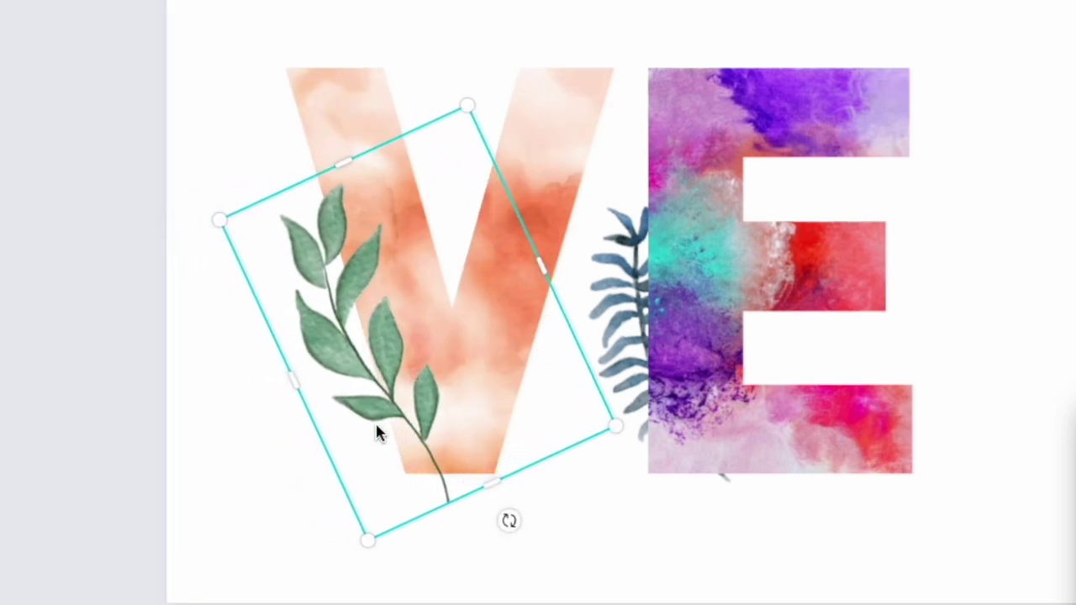
key("Up")
key("Up")
key("Up")
key("Up")
key("Up")
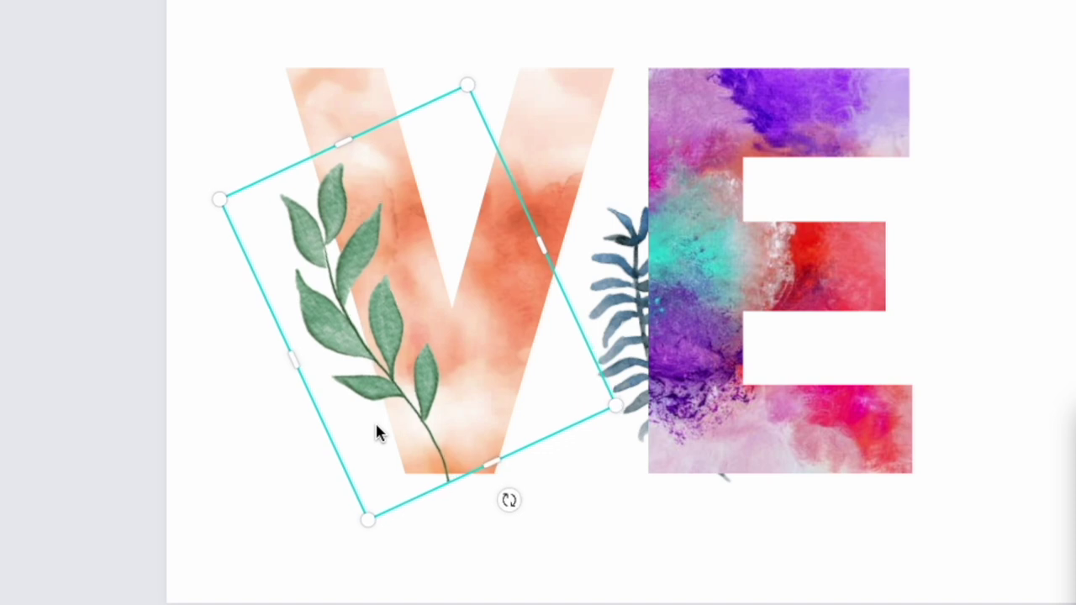
left_click_drag(491, 469, 484, 455)
left_click(458, 523)
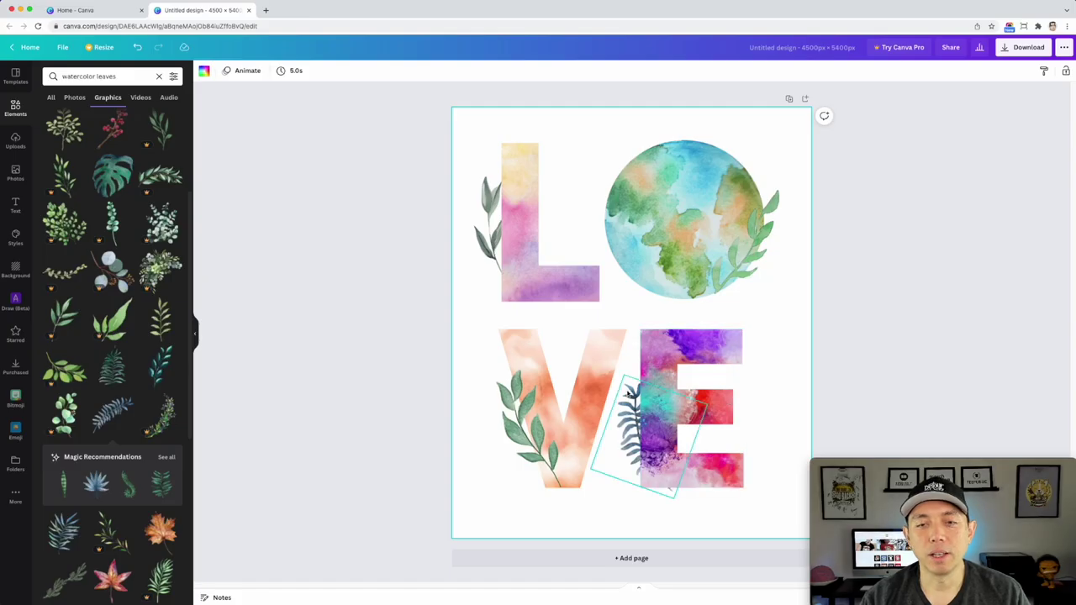
Enlarge the blue fern beside the E, extending it up and left toward the V
left_click(628, 394)
left_click_drag(625, 375, 614, 352)
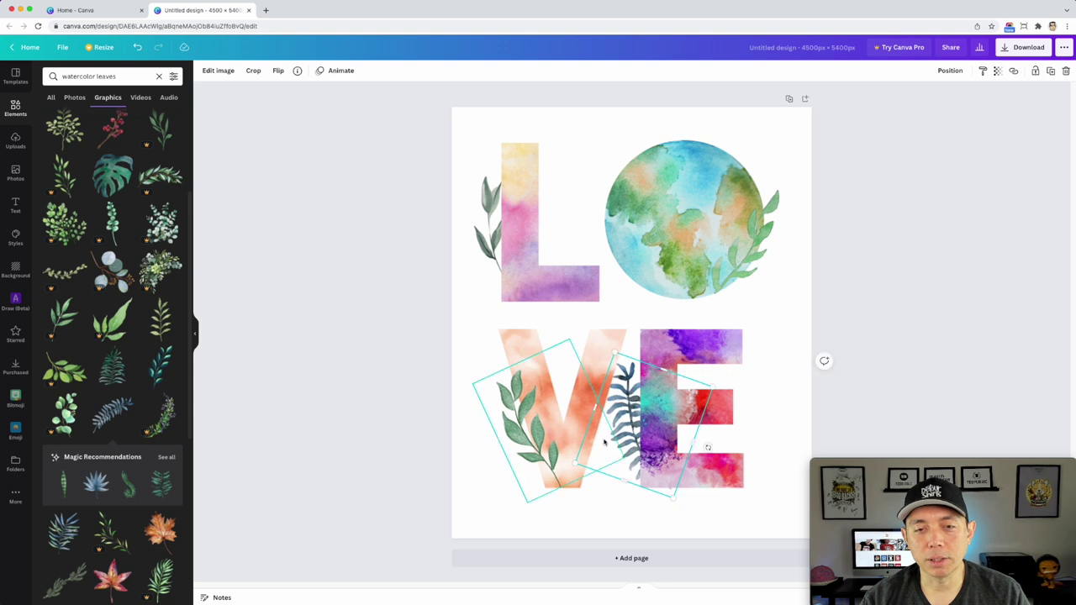
Deselect the leaf graphics and search the graphics for "watercolor flowers"
left_click(808, 320)
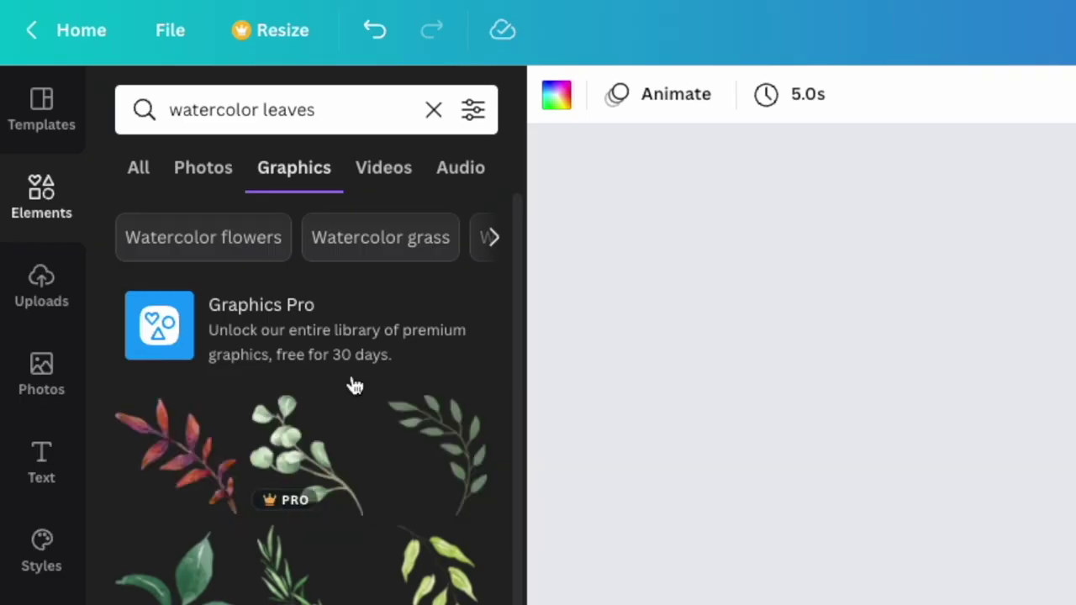
left_click_drag(261, 111, 486, 126)
type("flow")
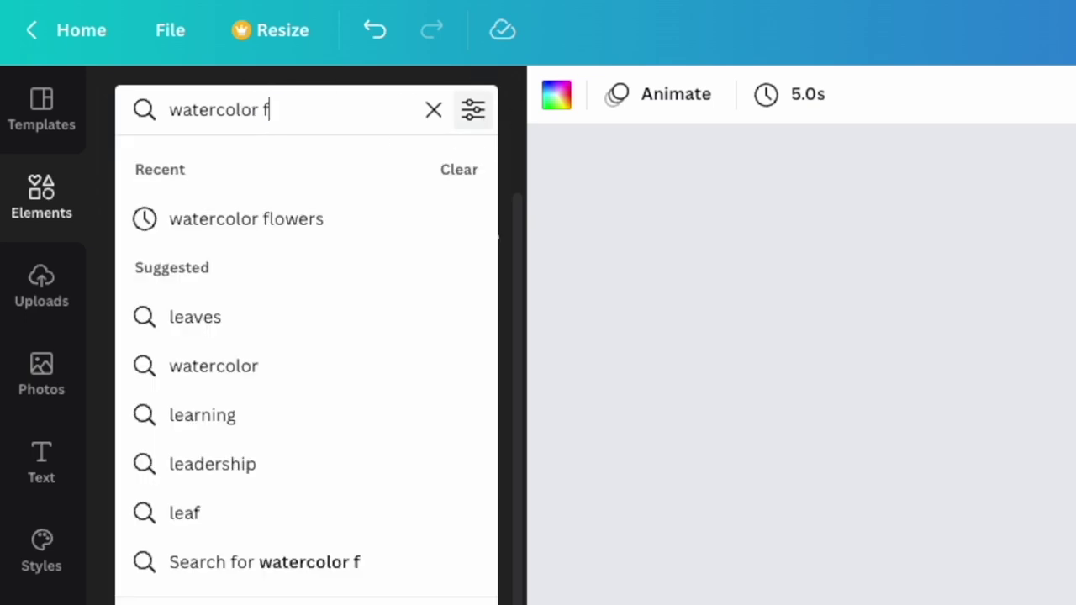
type("ers")
key("Return")
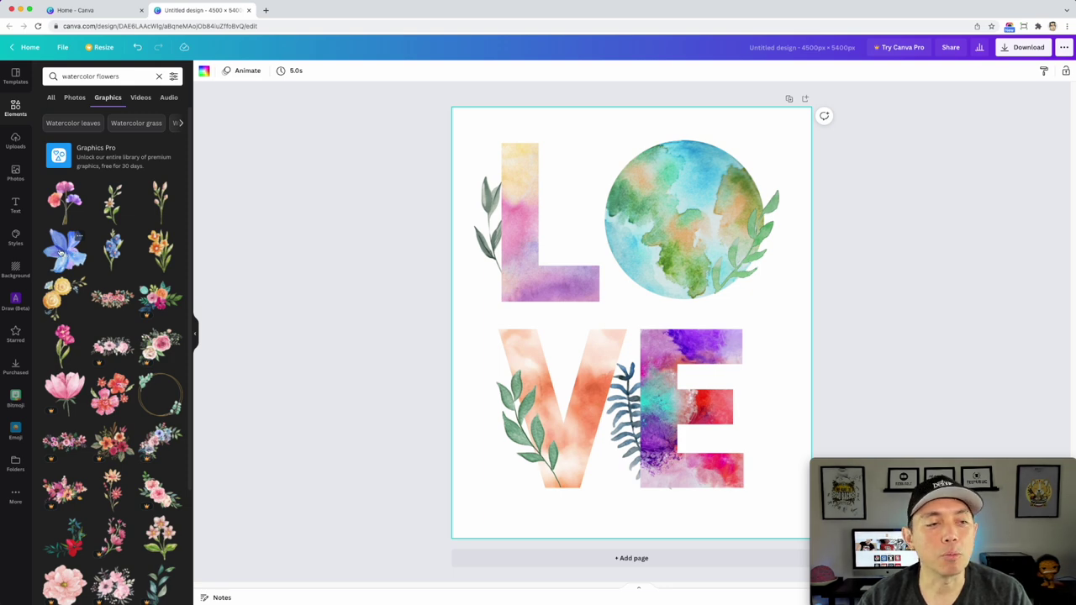
Add the blue watercolor flower, shrink and tilt it, place it on the earth's lower-right edge below the leaf sprig, and deselect it
left_click(64, 251)
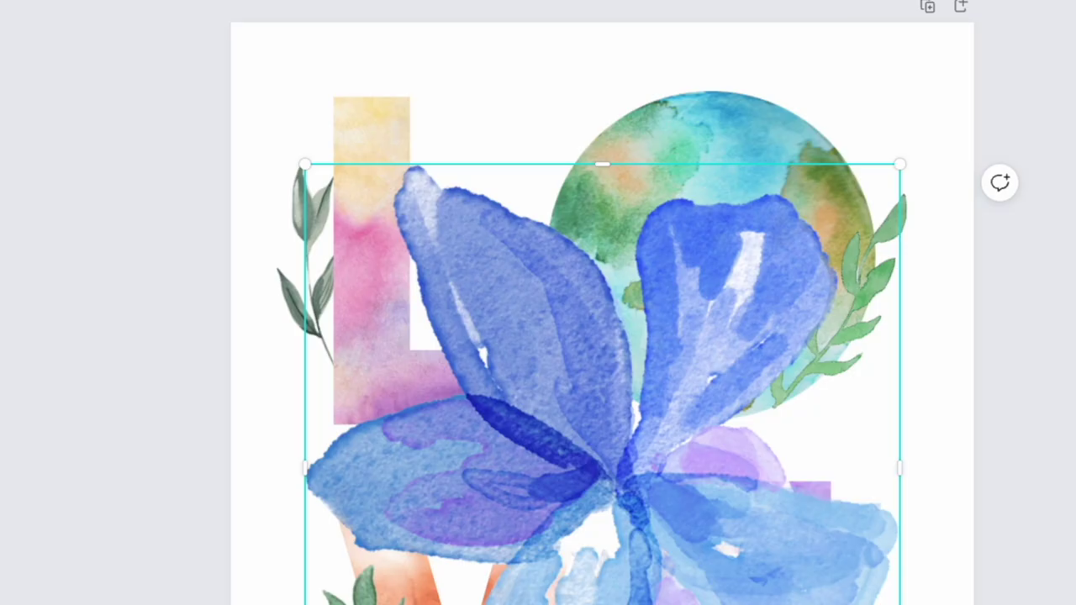
left_click_drag(899, 604, 408, 363)
left_click_drag(385, 261, 758, 391)
left_click_drag(758, 486, 658, 429)
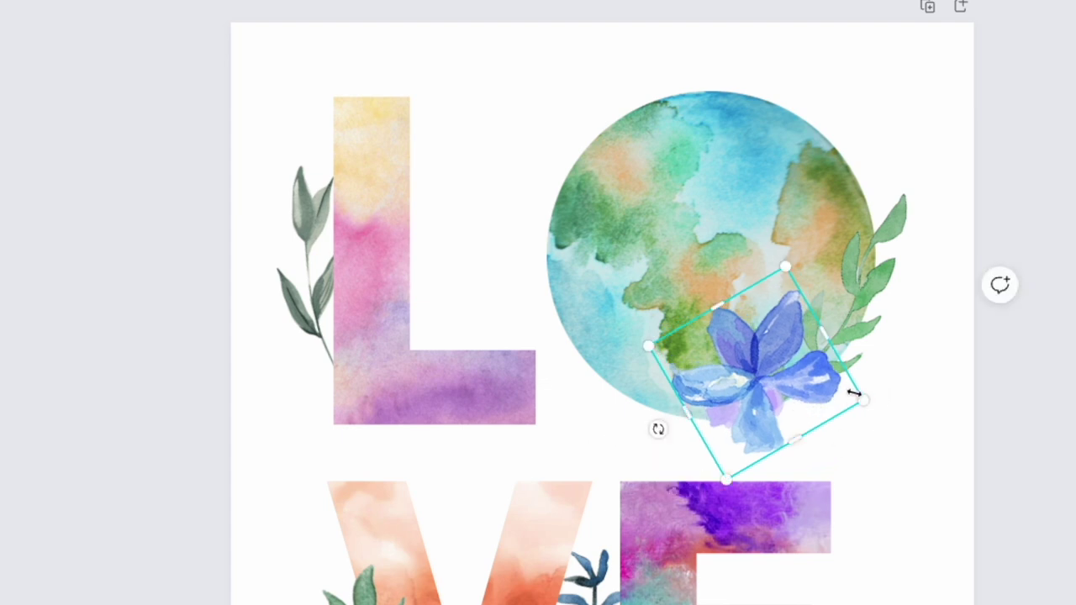
left_click_drag(867, 402, 816, 386)
left_click_drag(744, 367, 774, 394)
left_click(905, 361)
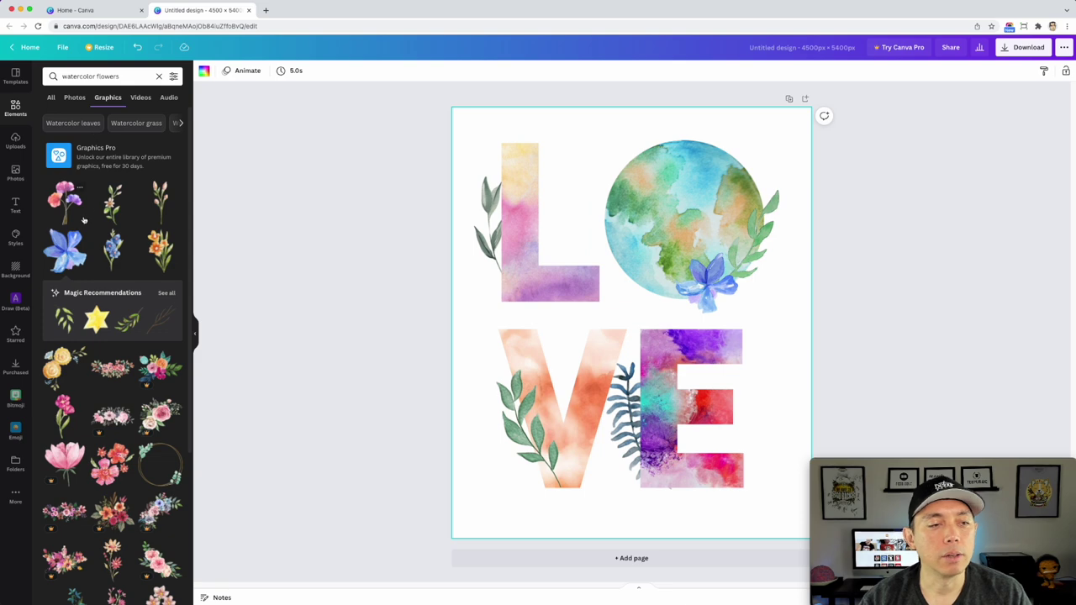
Add the pale pink watercolor rose, shrink it and place it on the L's lower-left corner at the base of the leaves
scroll(114, 233, "down", 8)
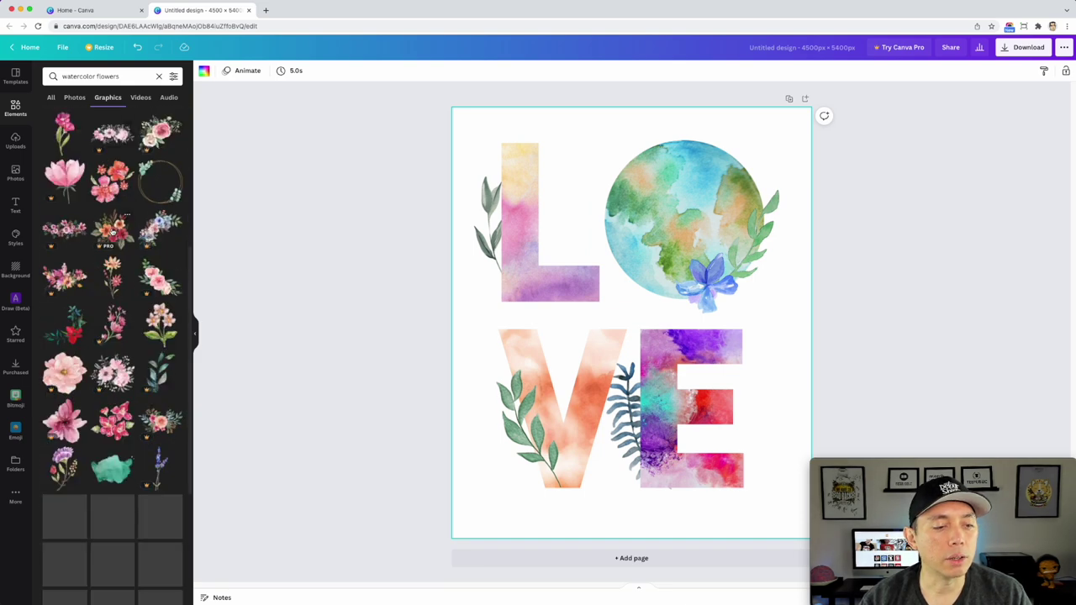
scroll(113, 233, "down", 3)
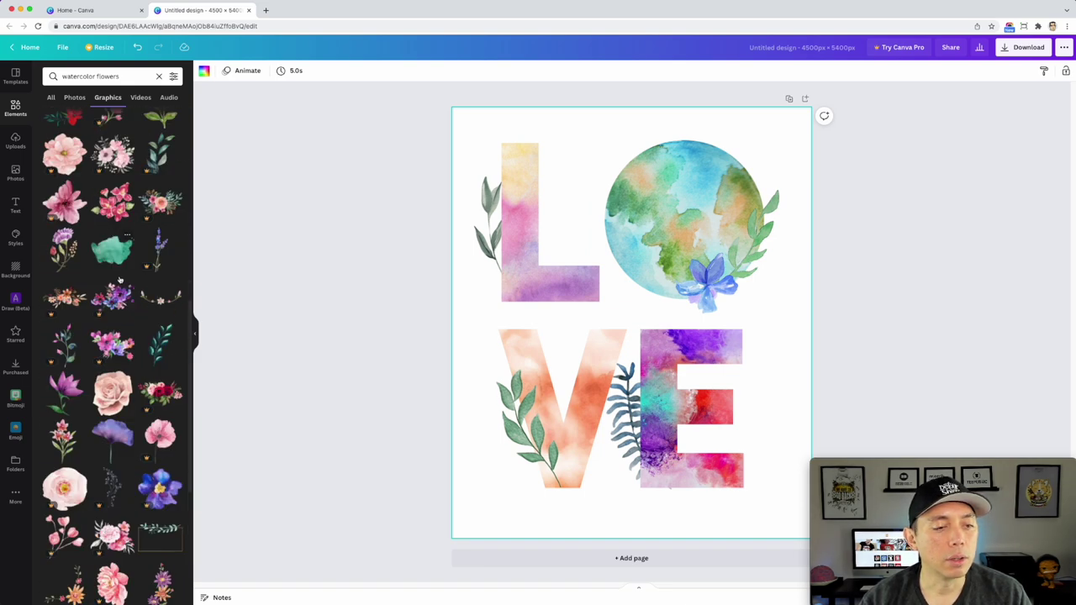
left_click(112, 393)
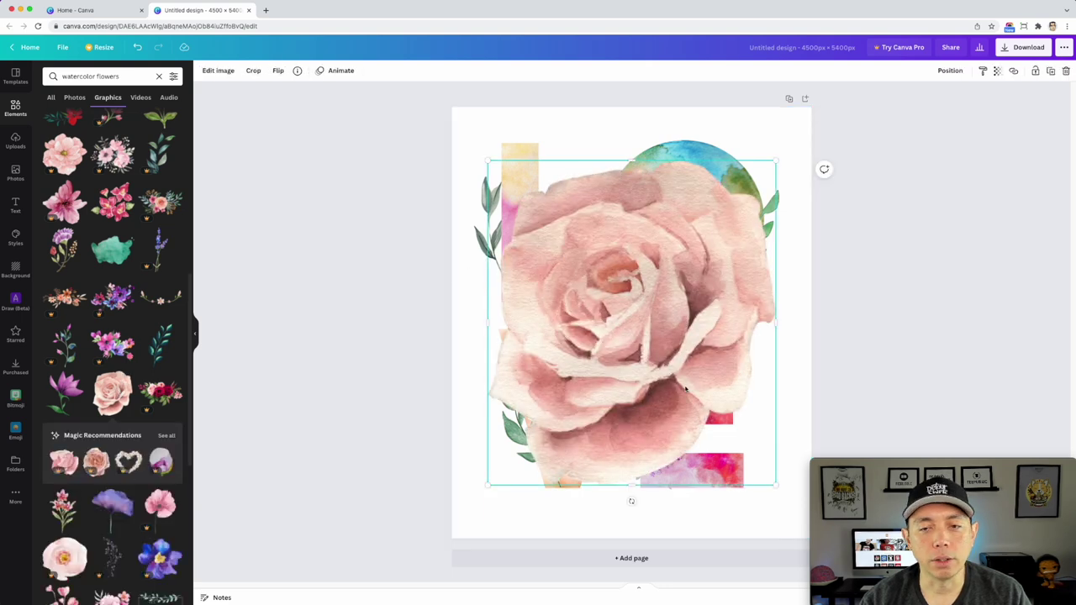
left_click_drag(774, 484, 506, 242)
left_click_drag(227, 376, 220, 361)
left_click_drag(210, 235, 199, 483)
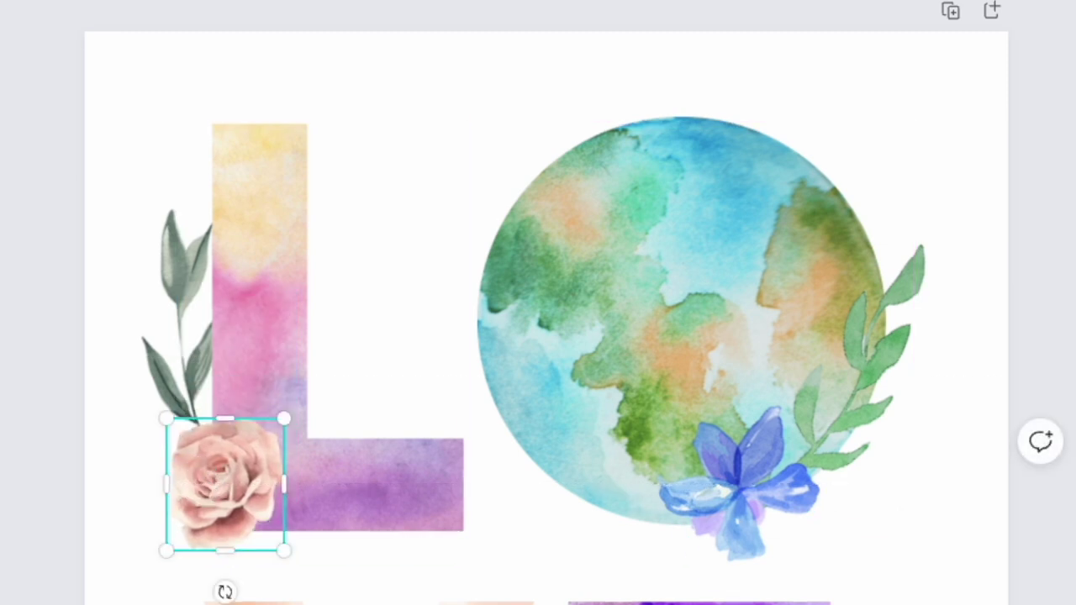
Search the graphics for "watercolor sunflower"
scroll(284, 394, "down", 5)
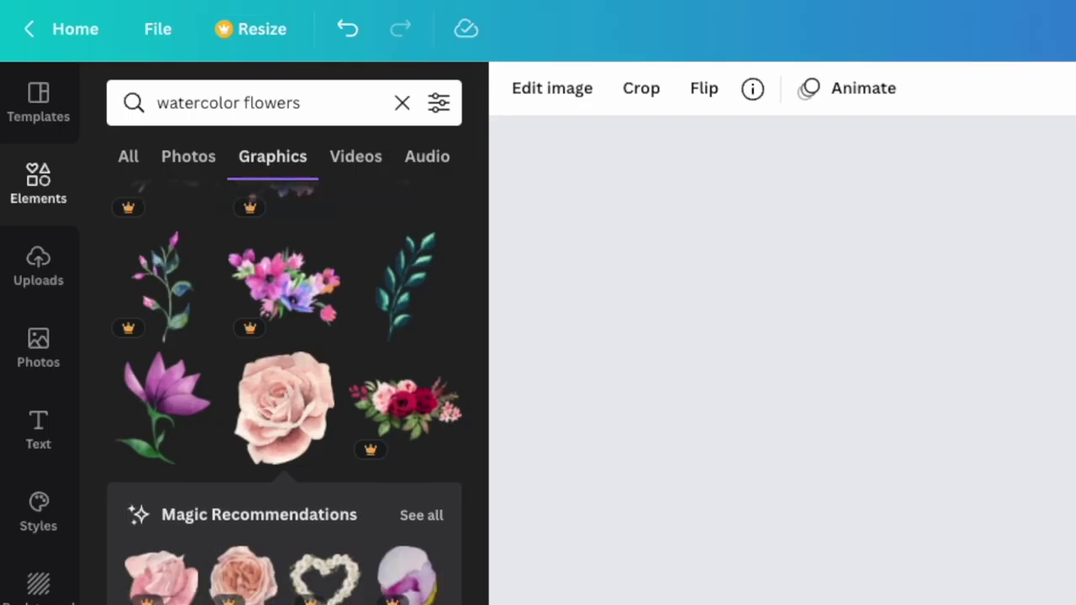
scroll(284, 395, "up", 10)
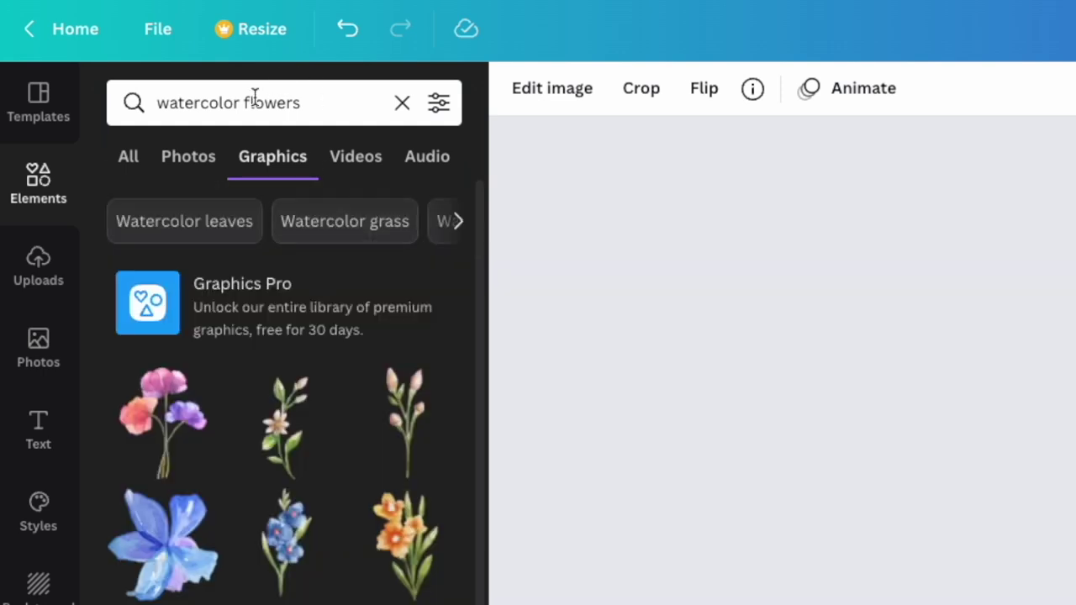
left_click(245, 102)
type("sun")
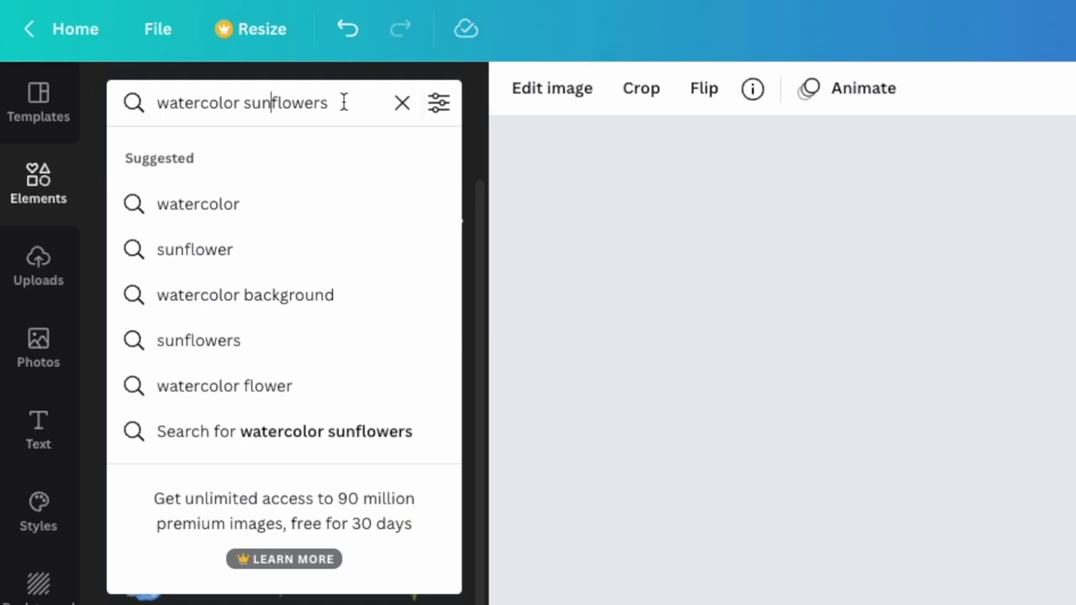
key("Return")
key("BackSpace")
key("Return")
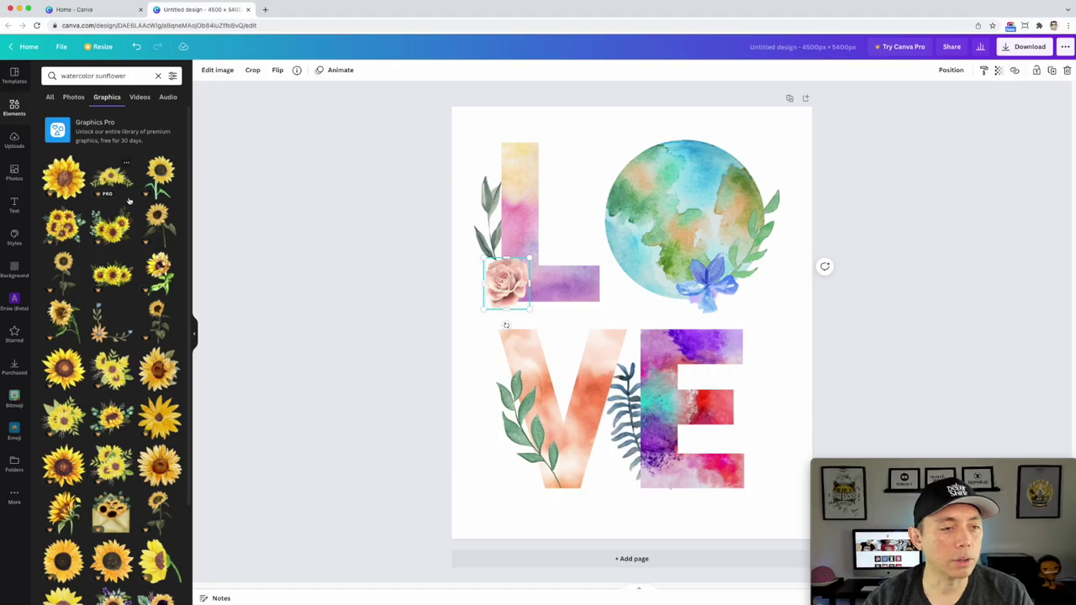
Add the single round sunflower, shrink it to about 848 × 807 px and place it on the earth's upper-left edge
scroll(117, 290, "down", 2)
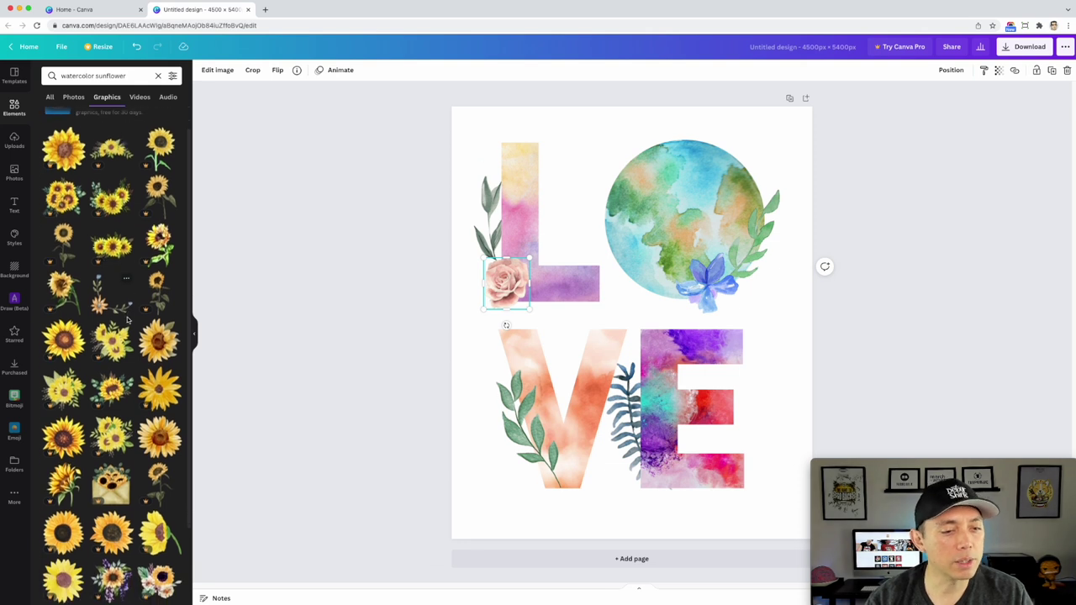
scroll(129, 317, "down", 1)
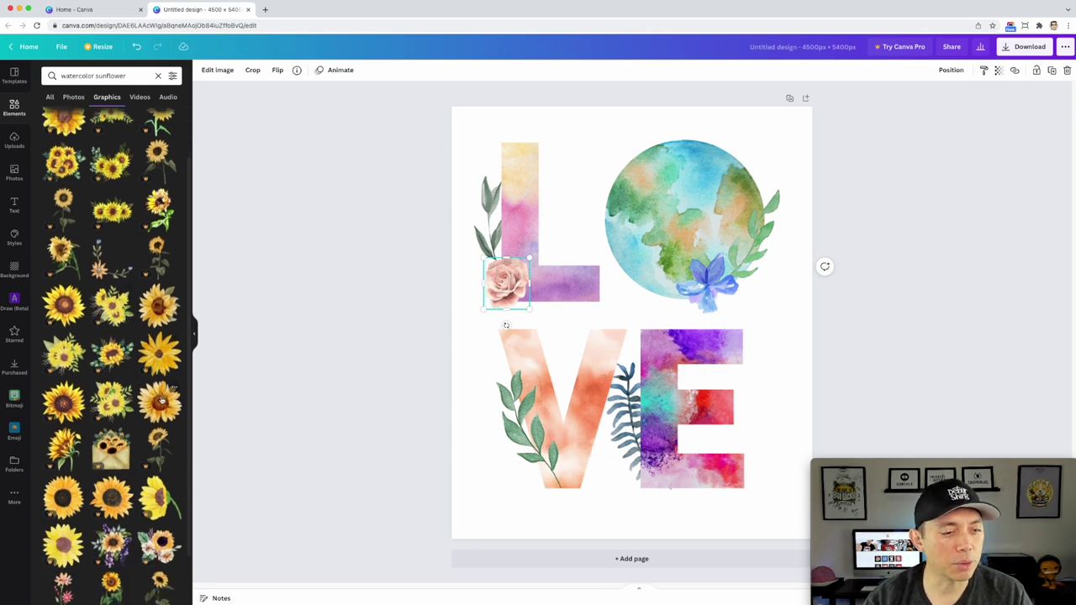
left_click(163, 402)
left_click_drag(776, 460, 555, 250)
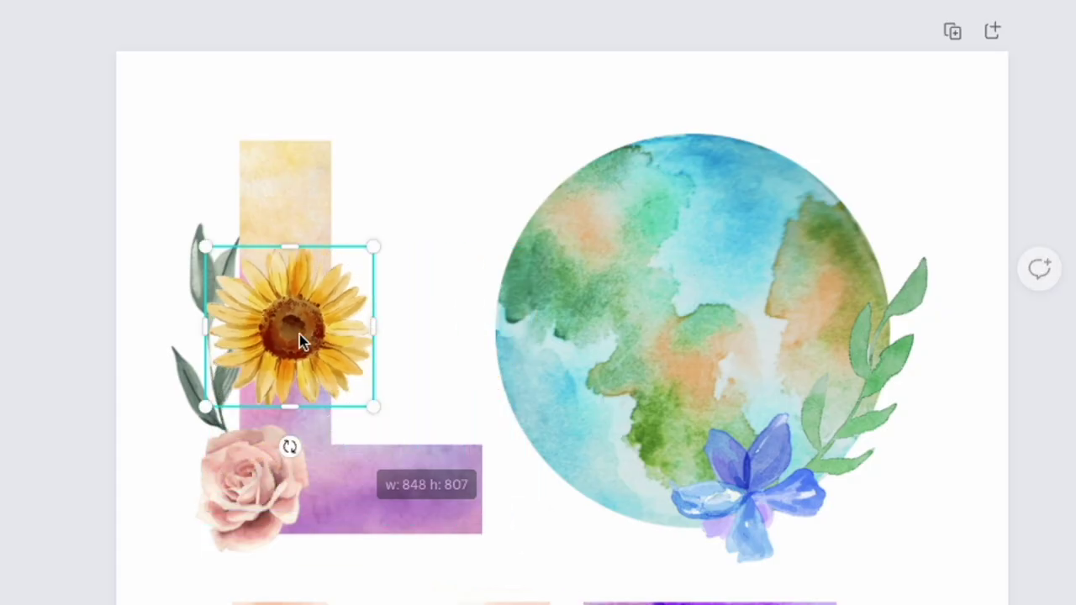
left_click_drag(300, 334, 564, 231)
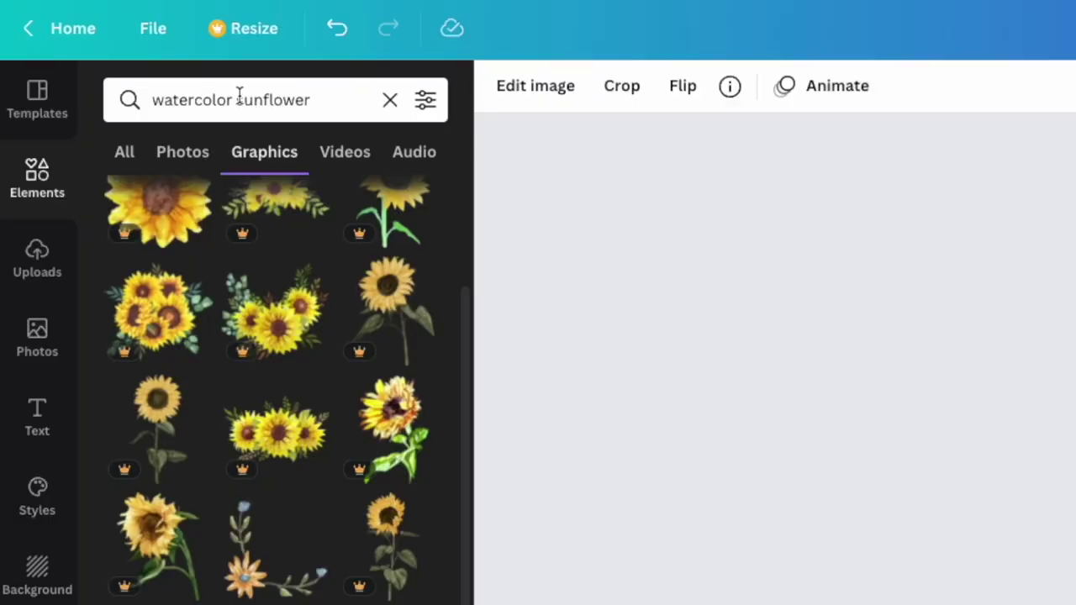
Change the graphics search to "watercolor flower"
left_click_drag(237, 99, 297, 98)
type("flo")
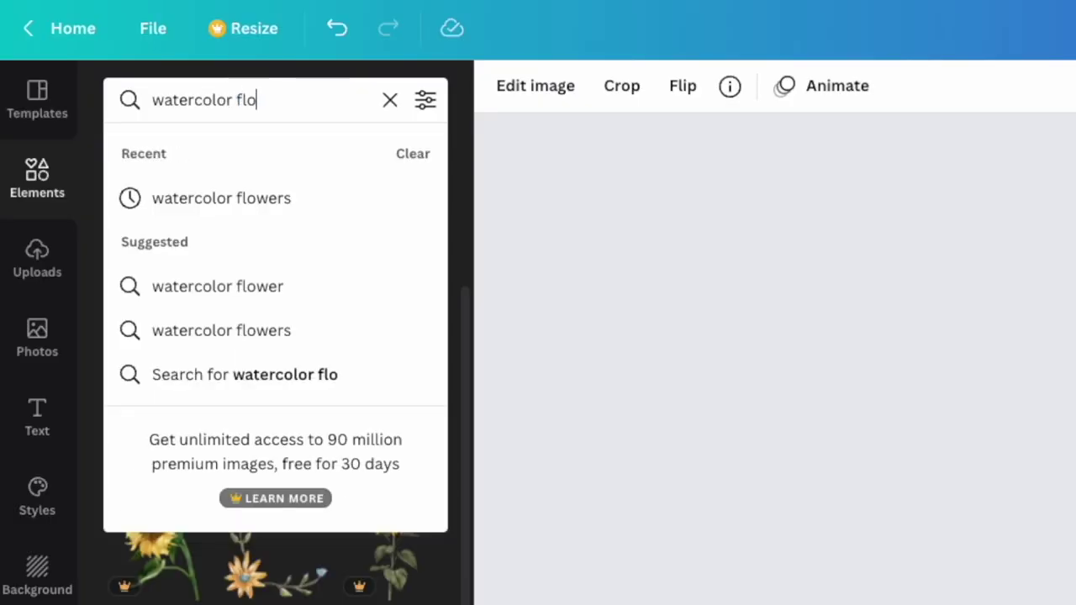
key("Return")
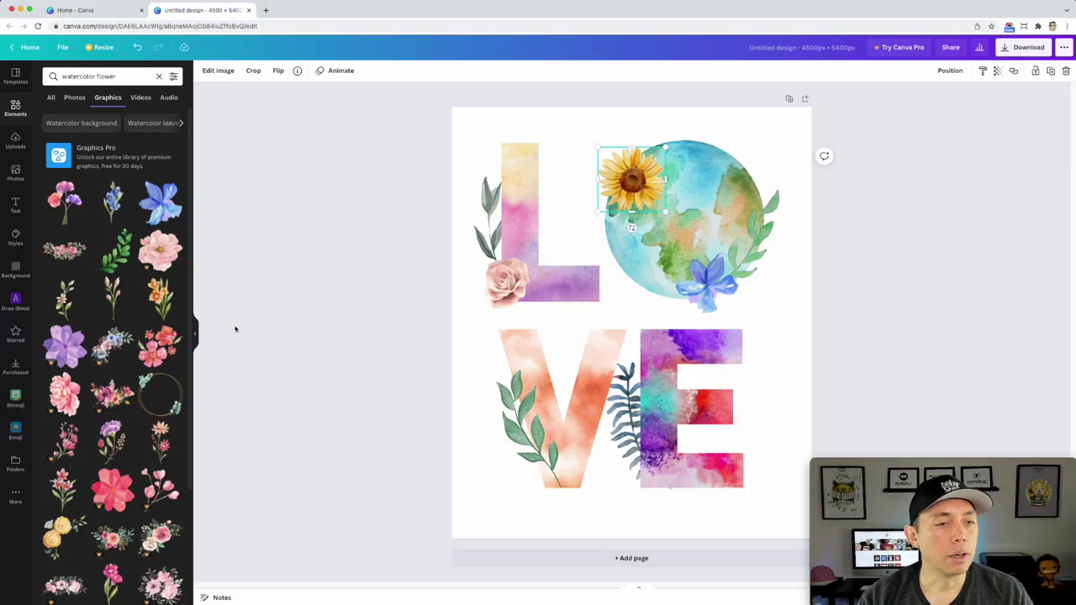
Add the red and pink flower cluster, shrink it, rotate it nearly upside down and move it over the E's top bar
scroll(95, 286, "down", 3)
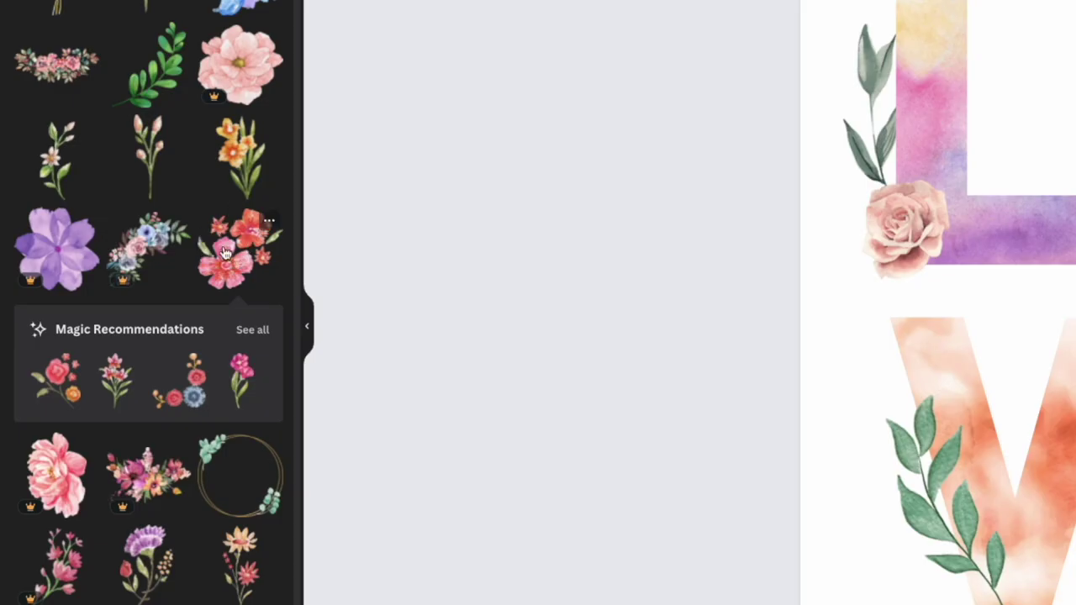
left_click(225, 252)
left_click_drag(1075, 570, 954, 250)
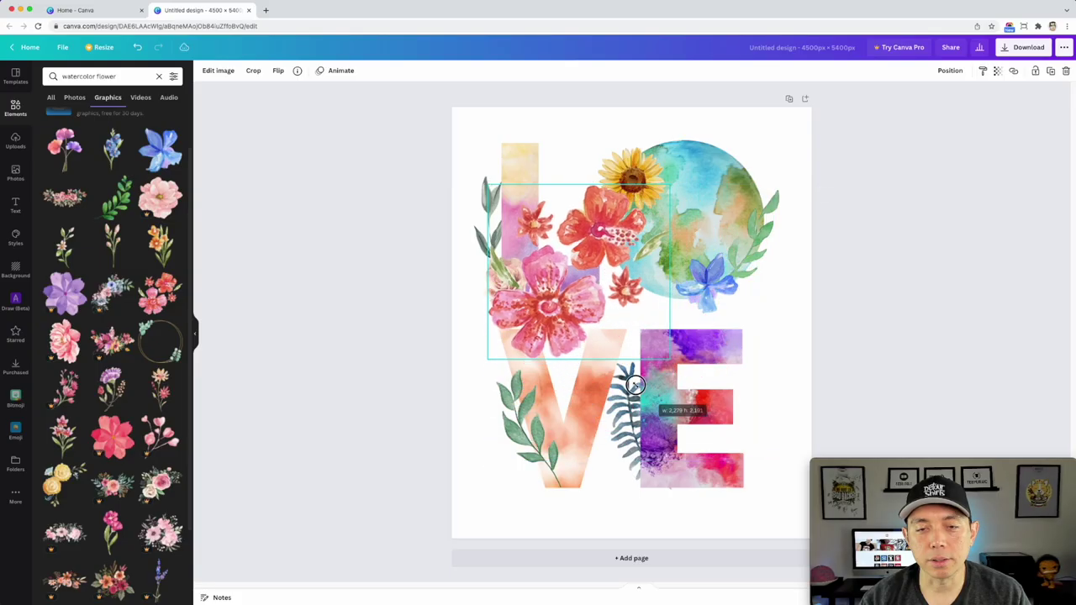
left_click_drag(542, 216, 782, 338)
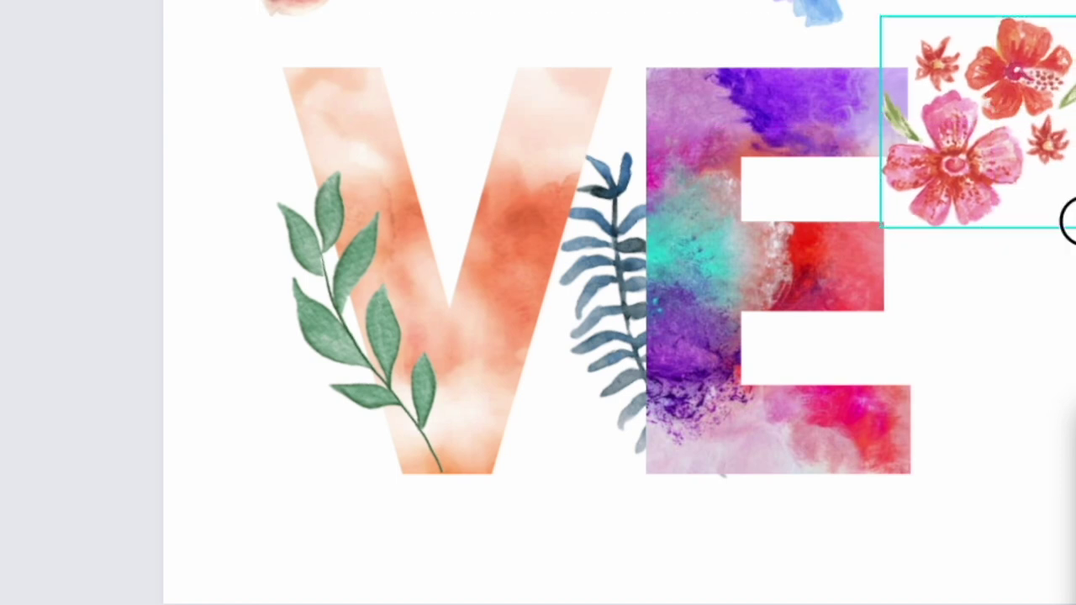
left_click_drag(1064, 221, 1011, 173)
left_click_drag(967, 76, 980, 115)
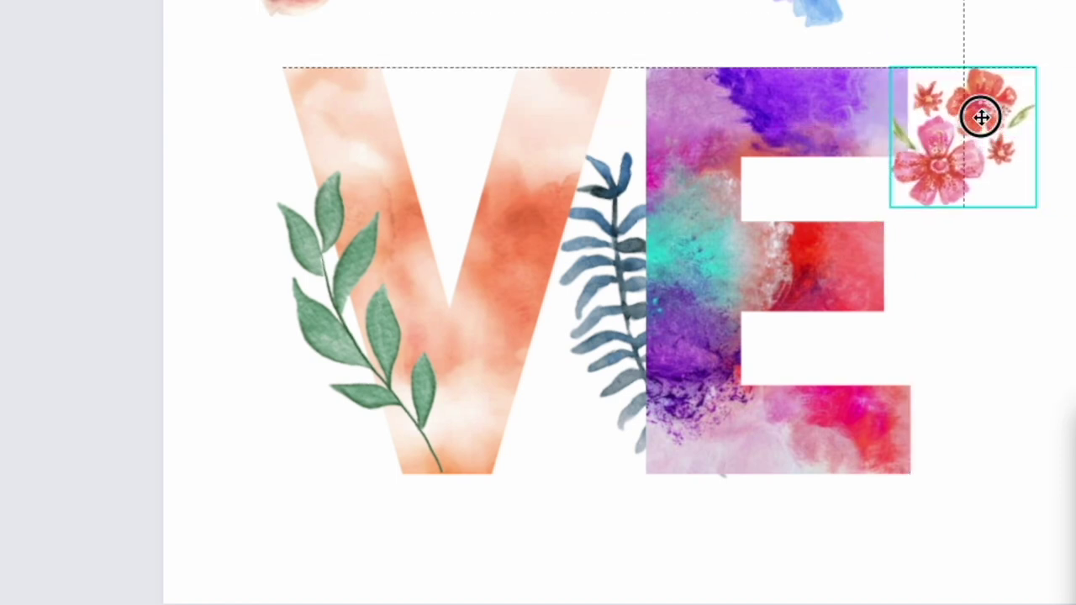
left_click_drag(963, 249, 953, 25)
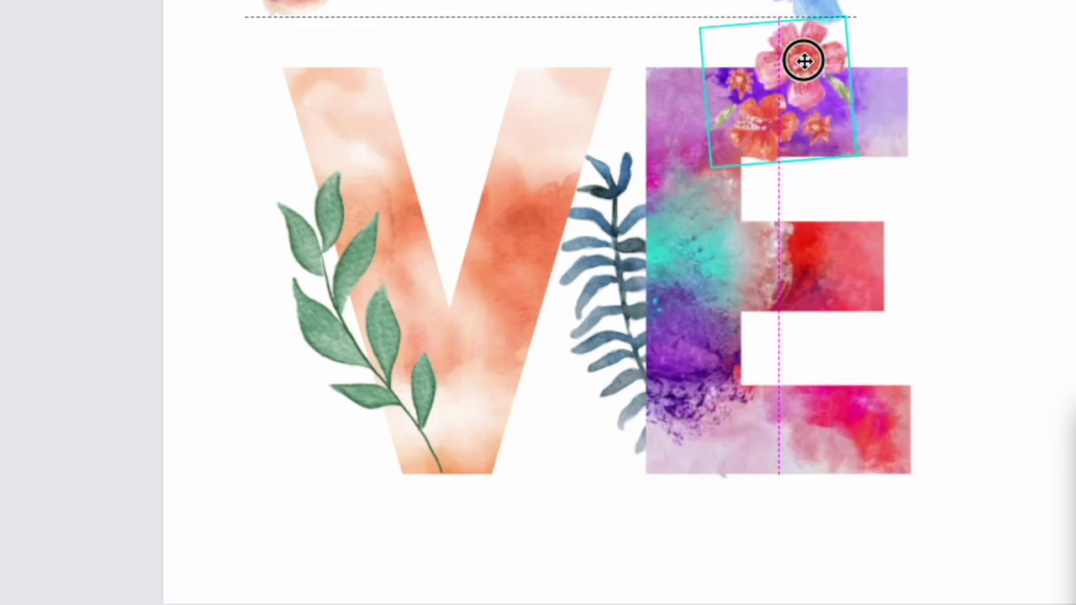
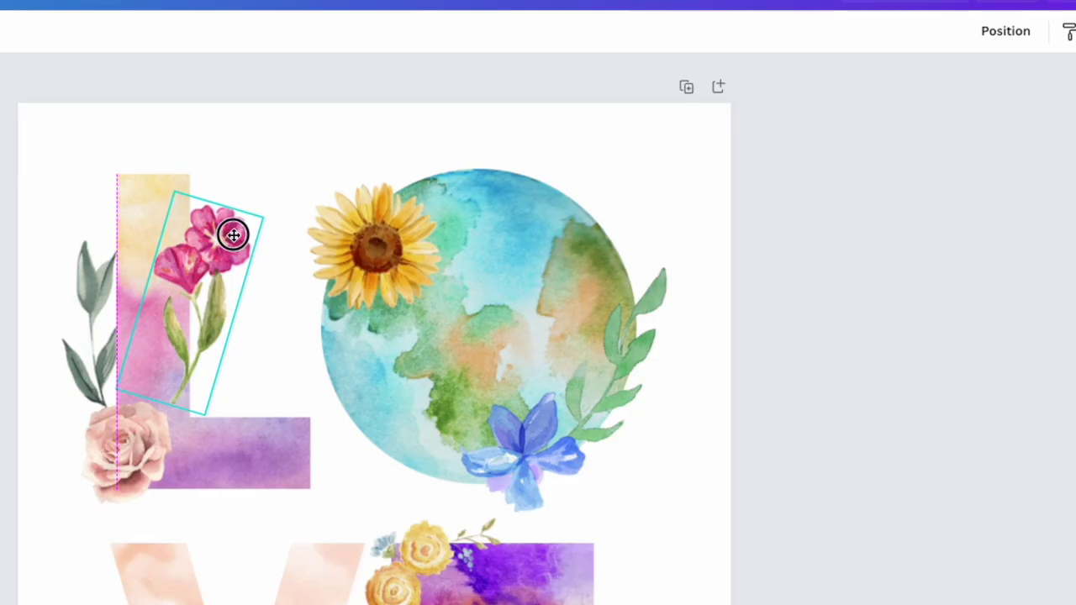
Fine-tune the magenta flower stem's position on the L, send it to the back behind the letter and deselect it
left_click_drag(232, 235, 236, 234)
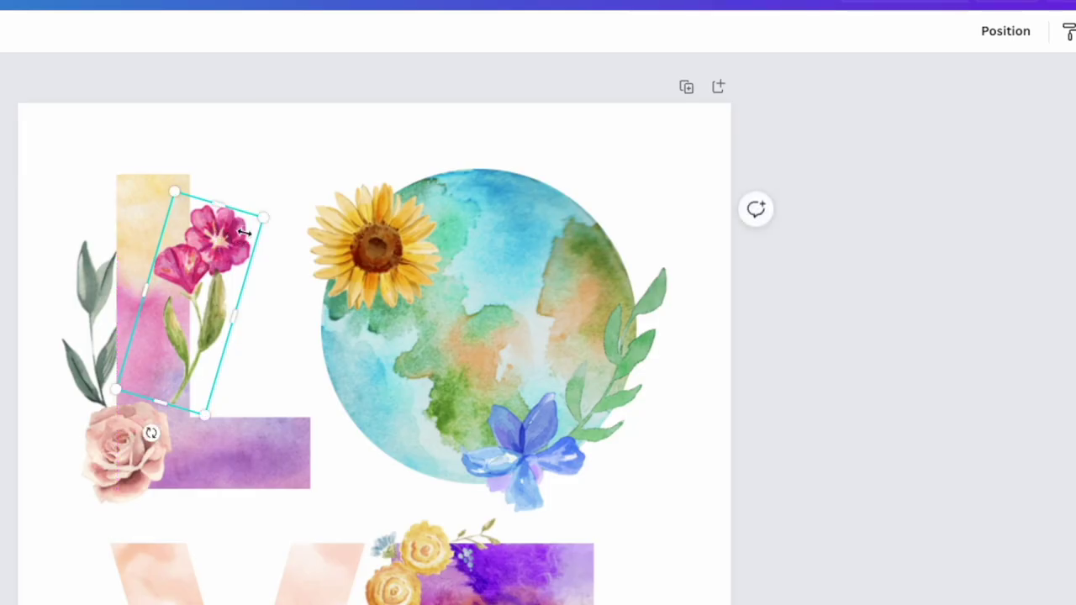
left_click(1006, 31)
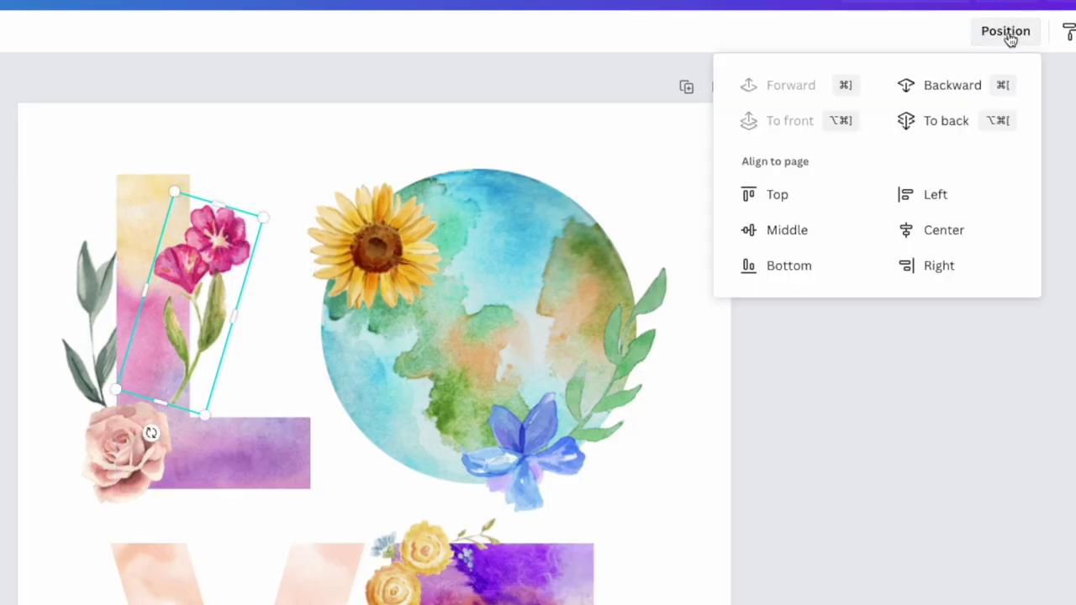
left_click(950, 125)
left_click(811, 400)
left_click(904, 414)
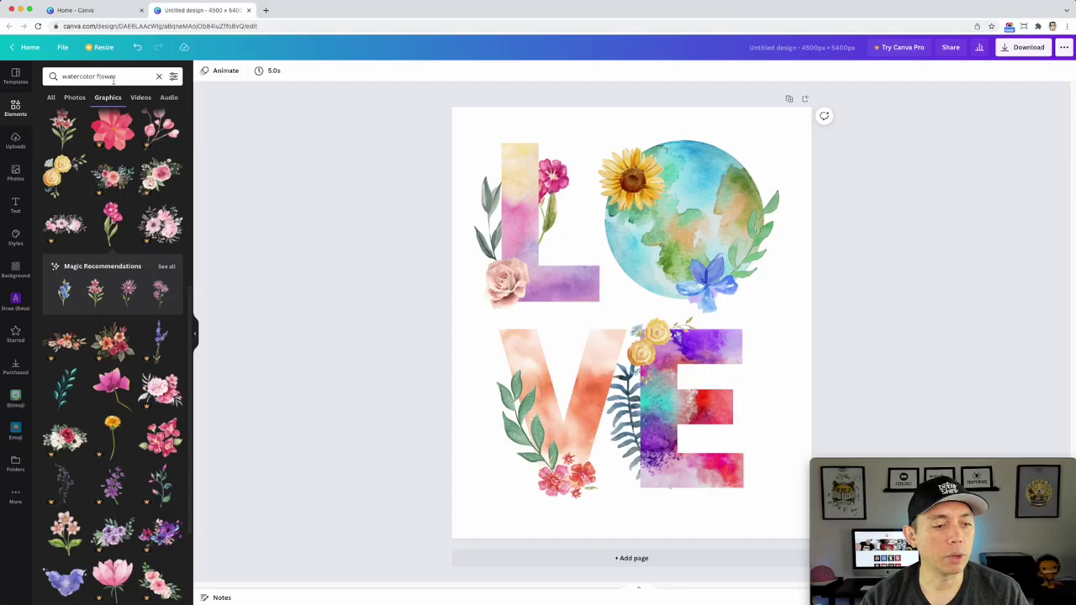
Browse the watercolor flower graphics, then search for "watercolor Leaves" instead
scroll(132, 363, "down", 1)
scroll(132, 363, "up", 3)
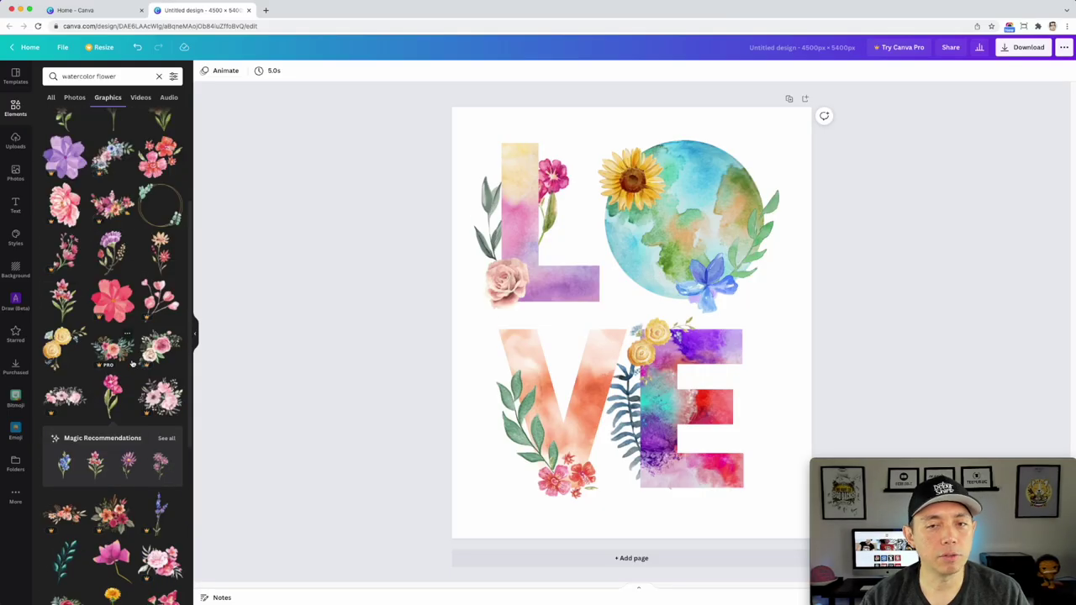
scroll(132, 363, "down", 5)
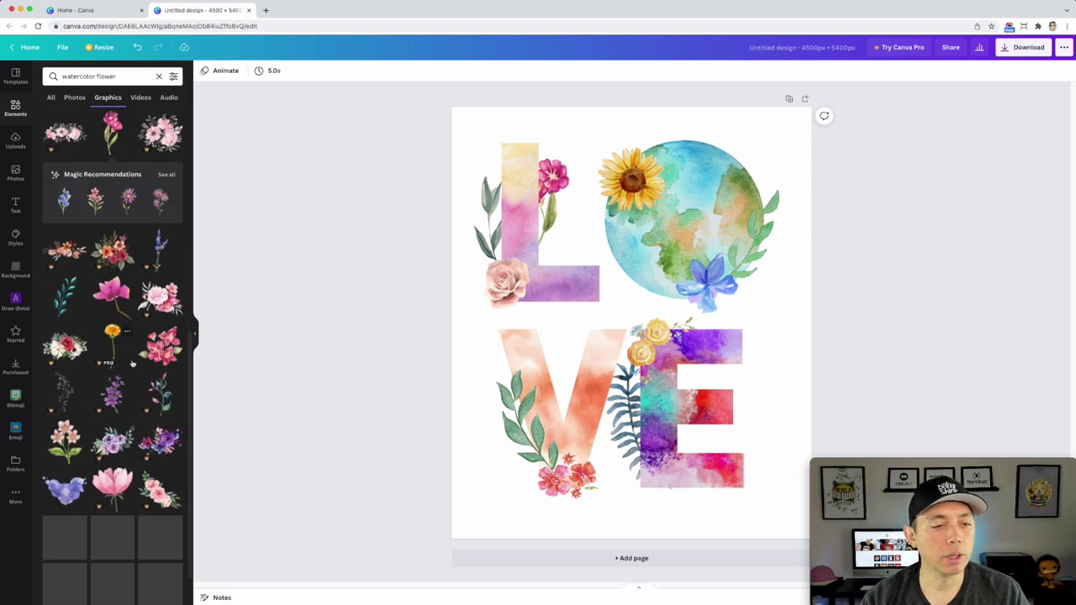
scroll(132, 363, "up", 6)
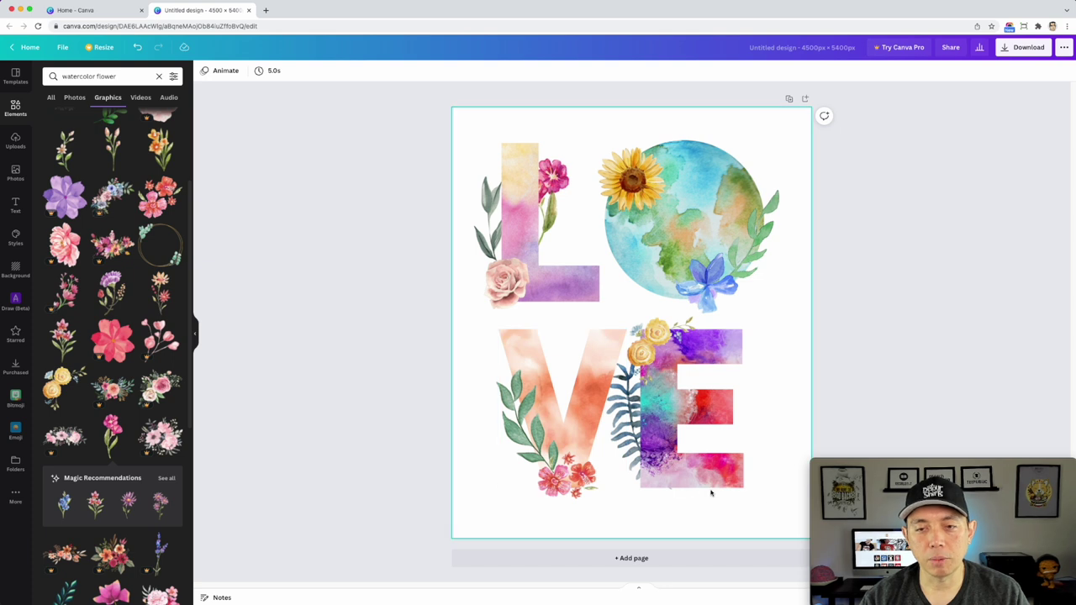
scroll(103, 176, "up", 3)
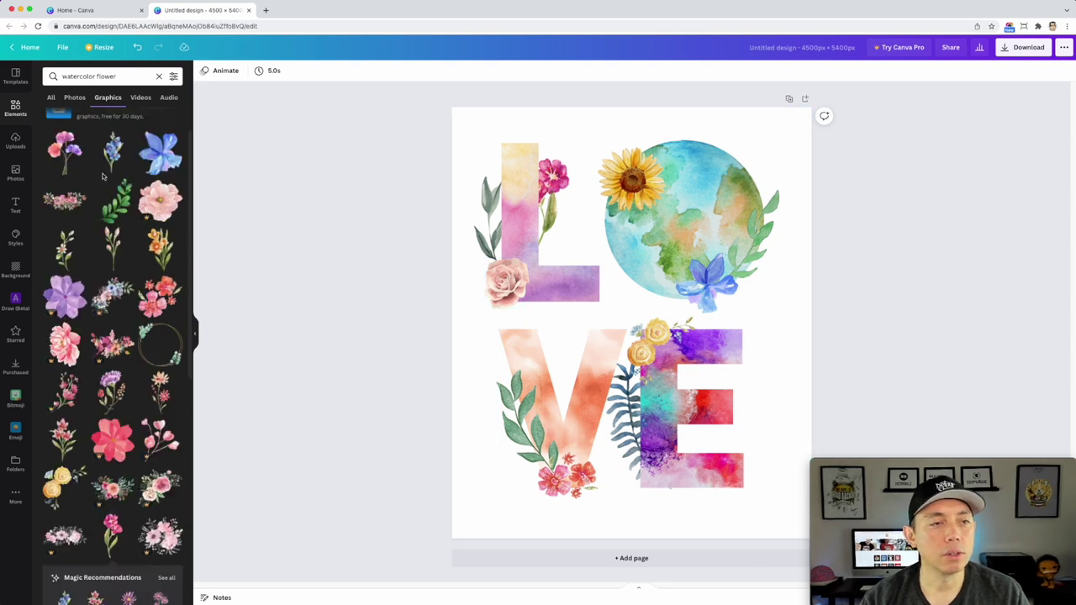
double_click(97, 76)
type("Leaves")
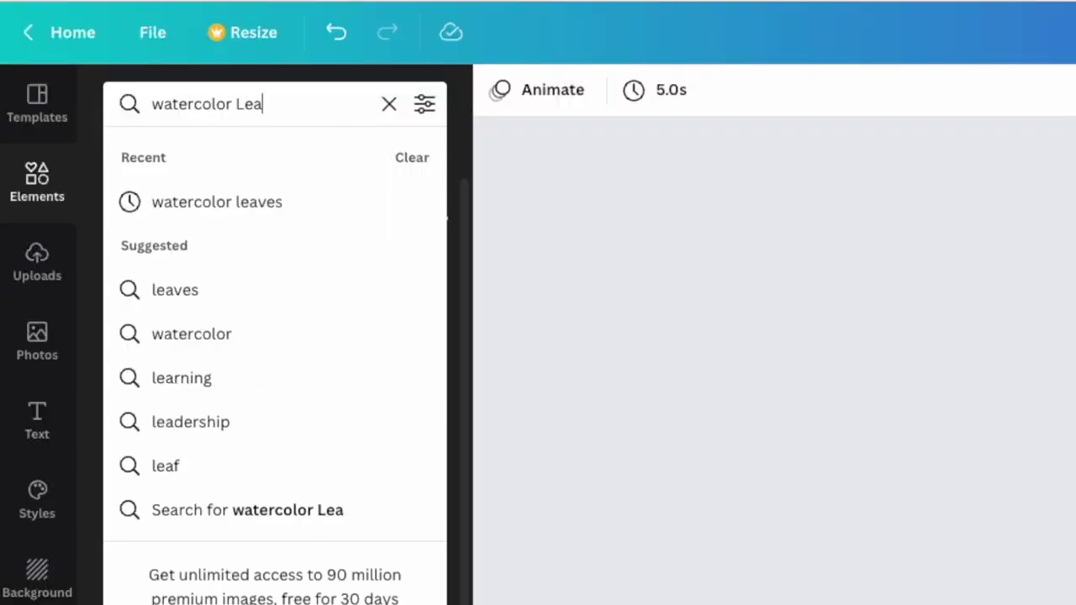
key("Return")
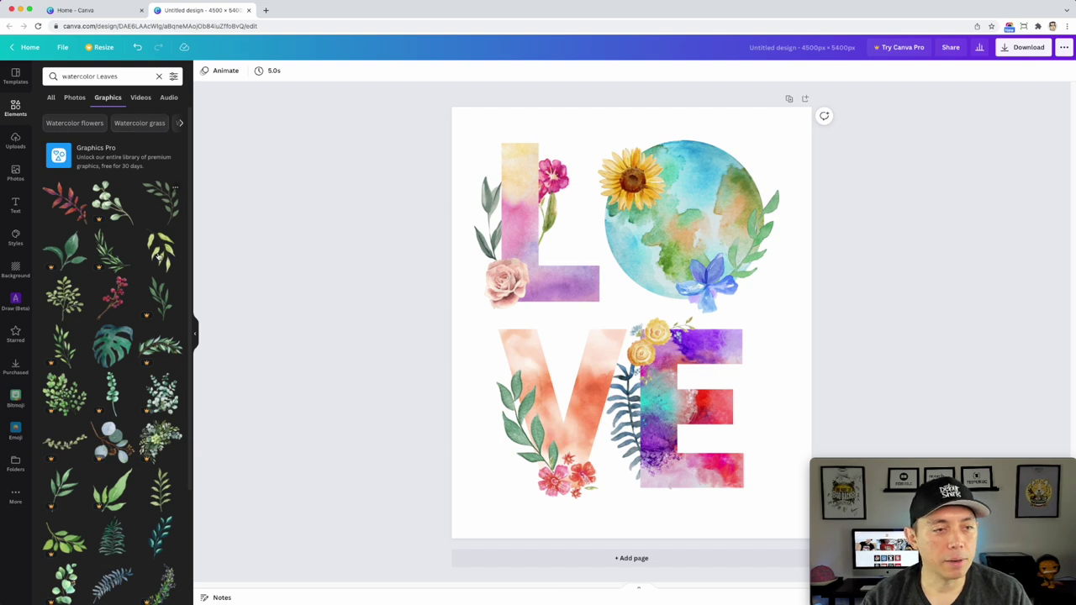
Add the dark green watercolor leaf branch, shrink it and rotate it roughly sideways over the L's foot
scroll(389, 562, "down", 1)
scroll(159, 263, "down", 1)
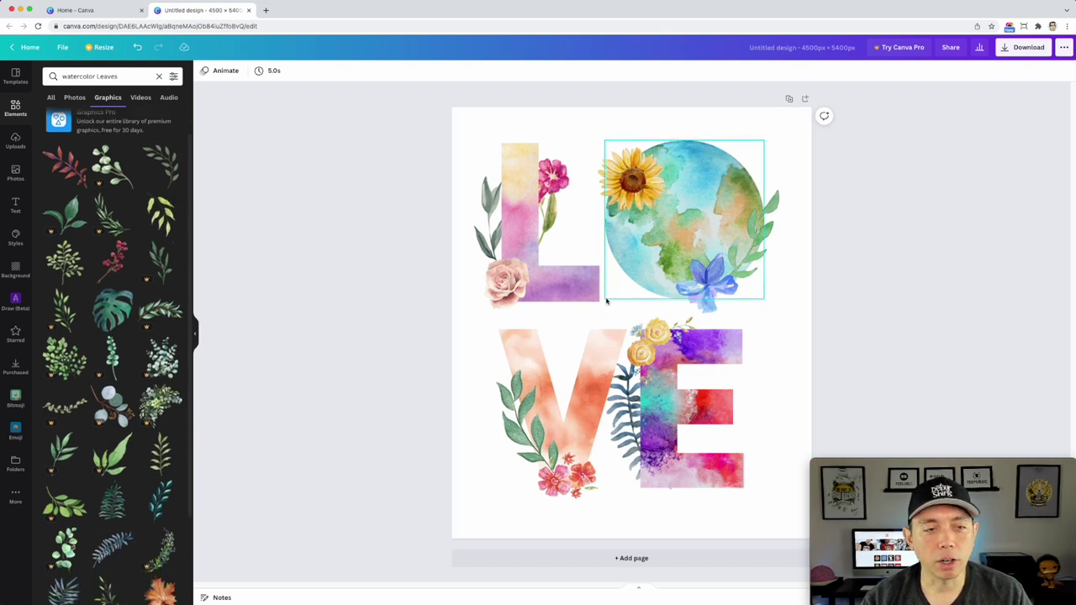
scroll(136, 278, "down", 5)
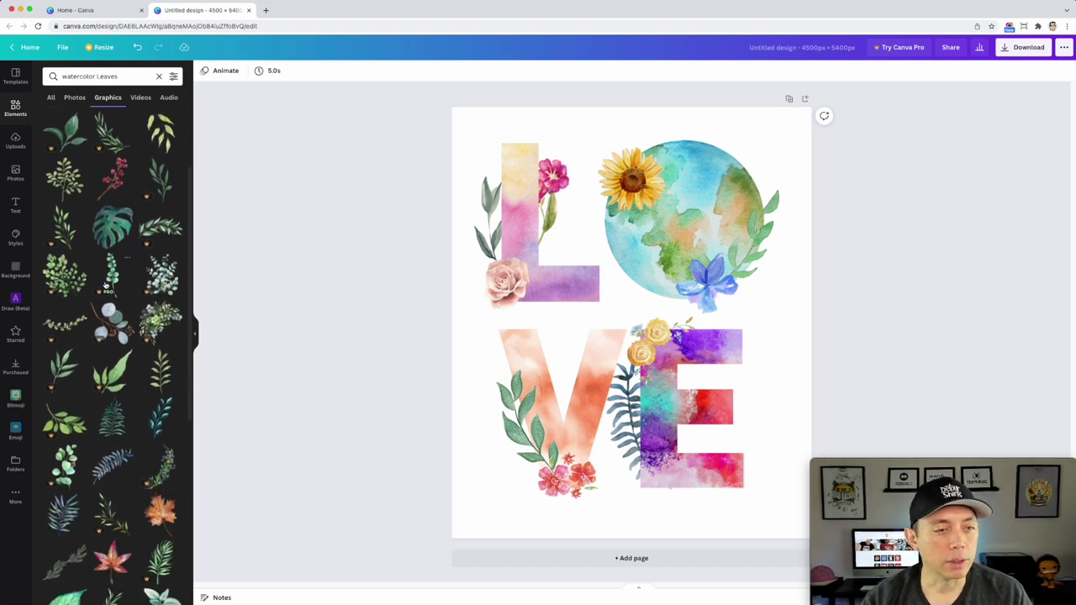
left_click(105, 284)
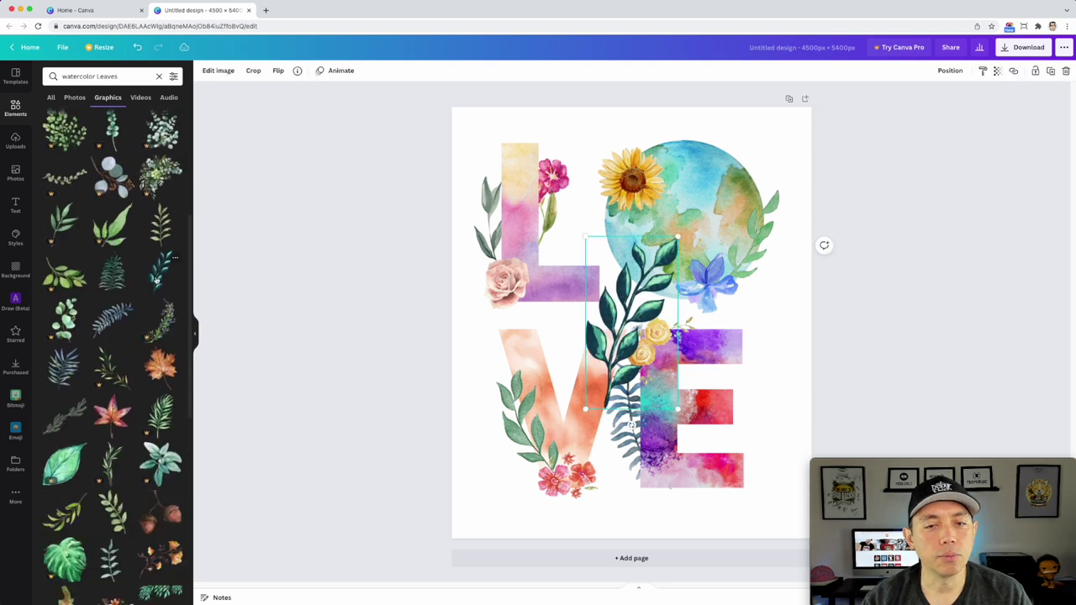
left_click_drag(585, 409, 582, 342)
left_click_drag(359, 538, 161, 464)
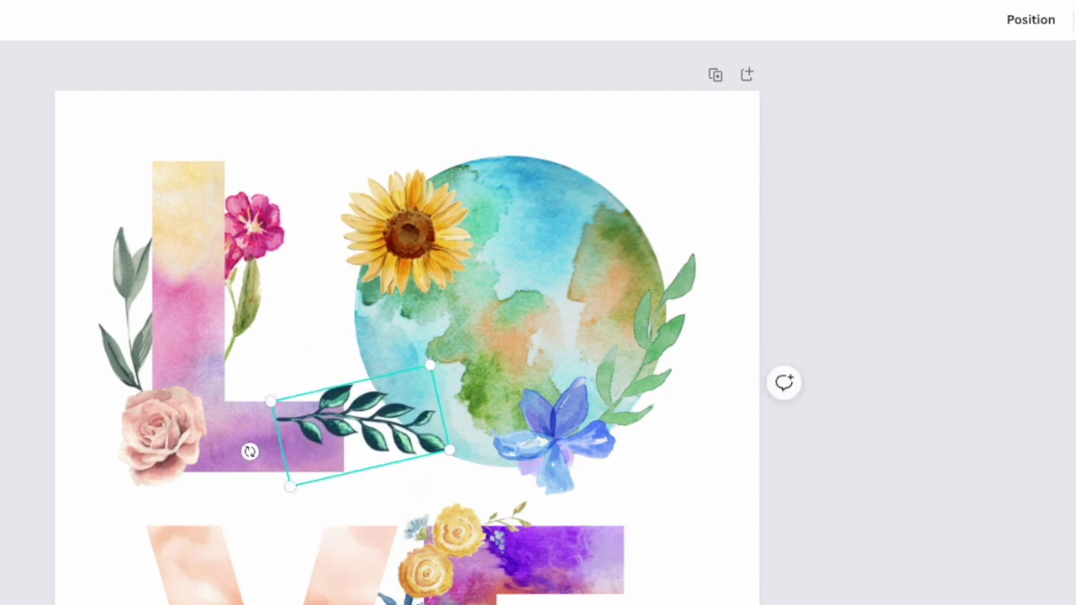
Flip the dark leaf branch vertically, rotate it and place it along the L's foot beside the pink rose
key("shift+h")
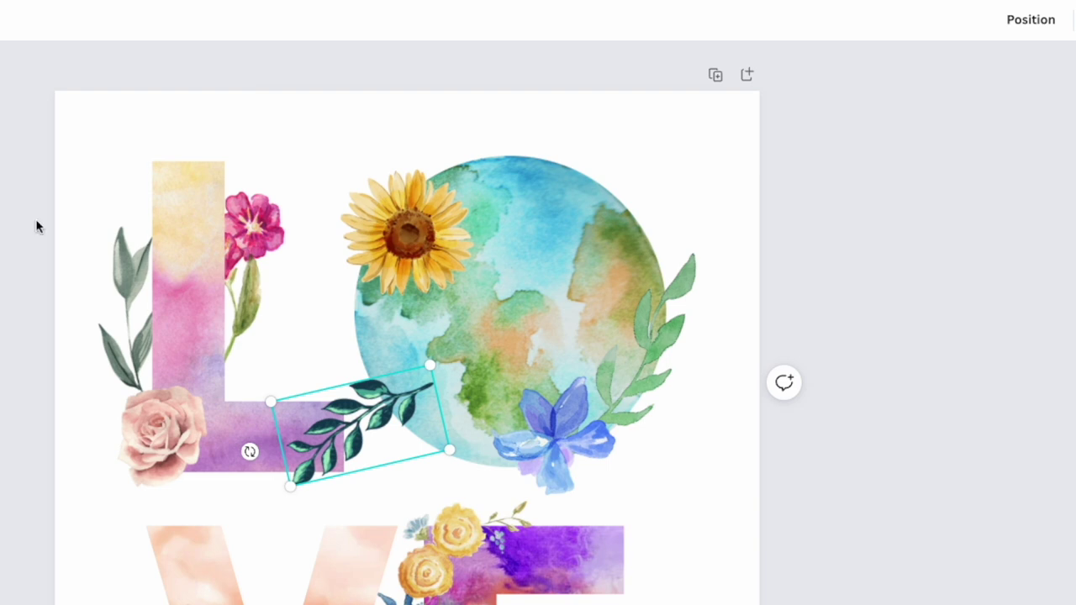
left_click_drag(250, 450, 528, 476)
left_click_drag(409, 431, 304, 466)
left_click_drag(355, 442, 370, 439)
left_click_drag(272, 473, 264, 470)
Bring the pink rose to the front of the dark leaf branch and rotate the branch slightly to follow the L's foot
left_click(146, 426)
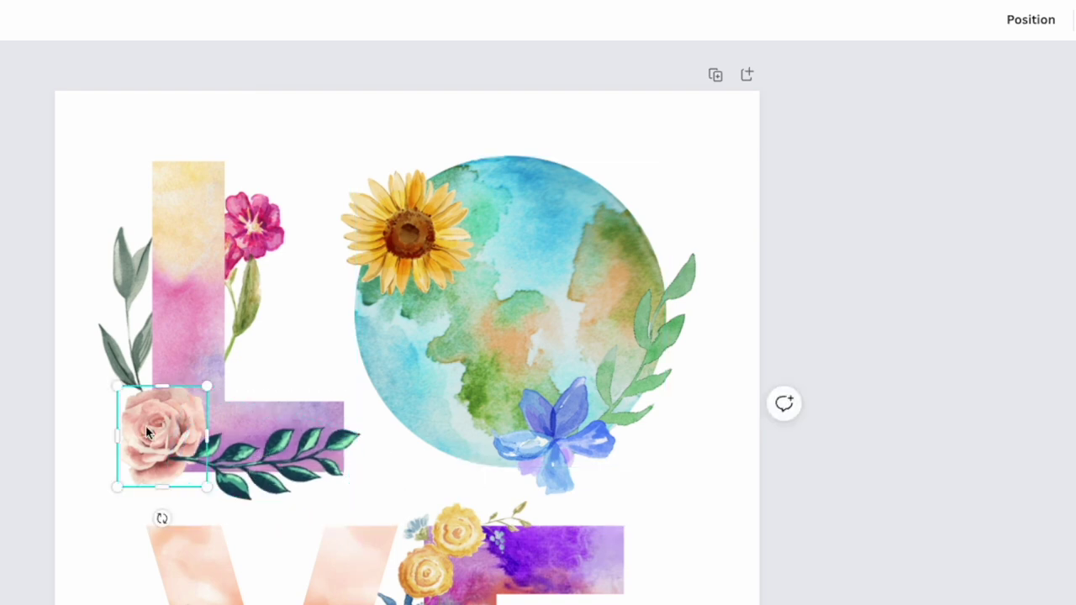
left_click(1042, 25)
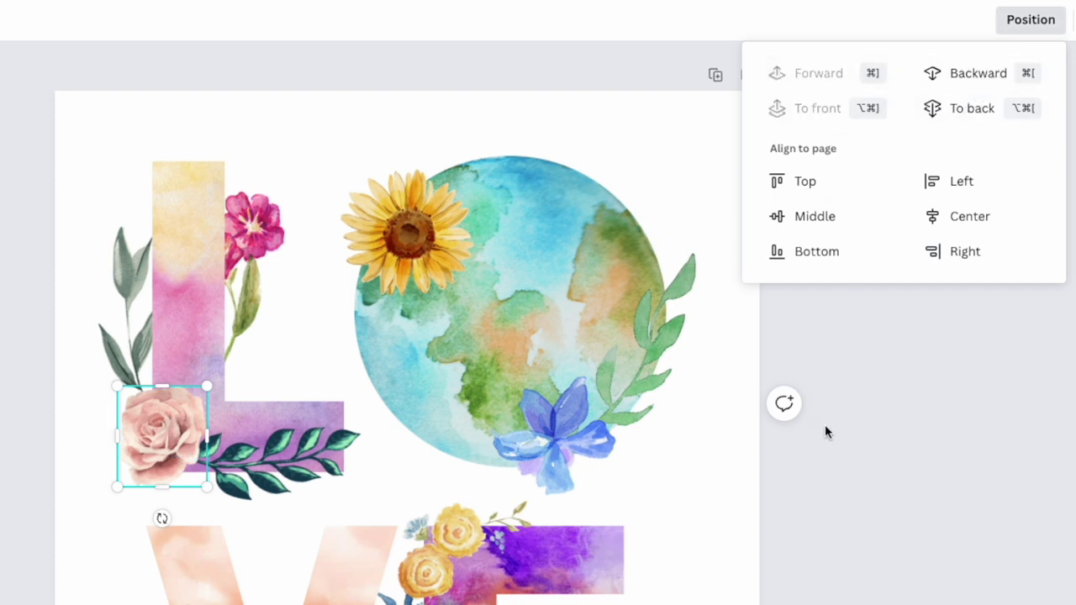
left_click(950, 485)
left_click(289, 460)
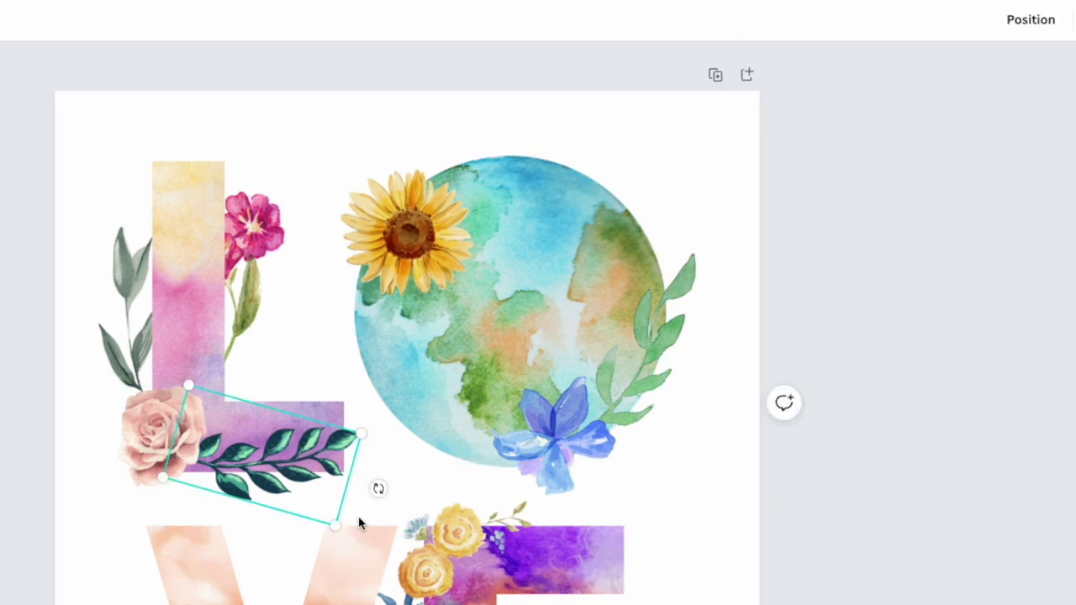
left_click_drag(377, 493, 368, 514)
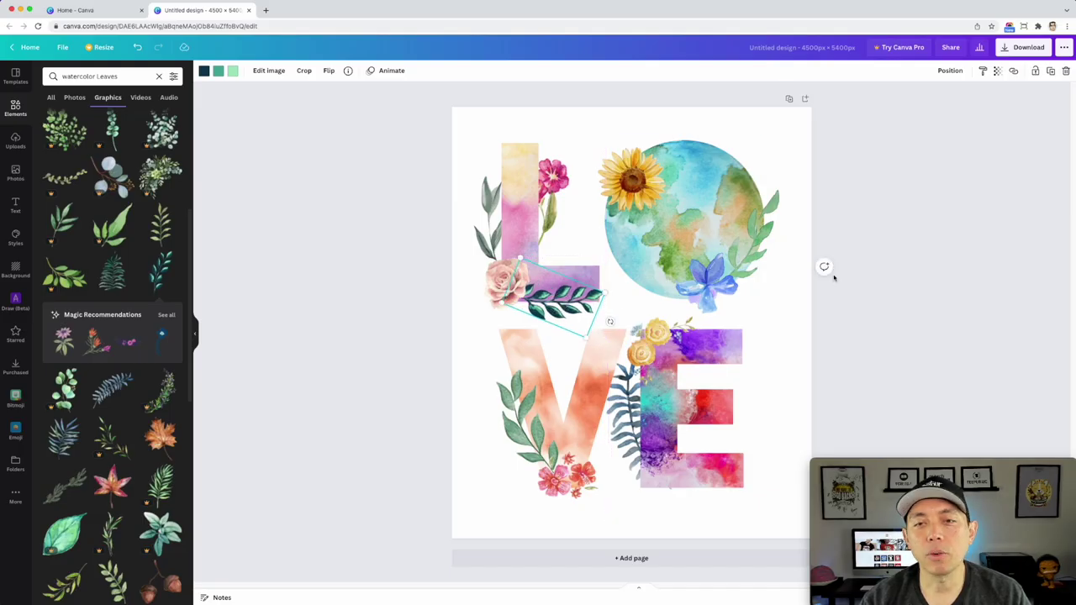
left_click(889, 228)
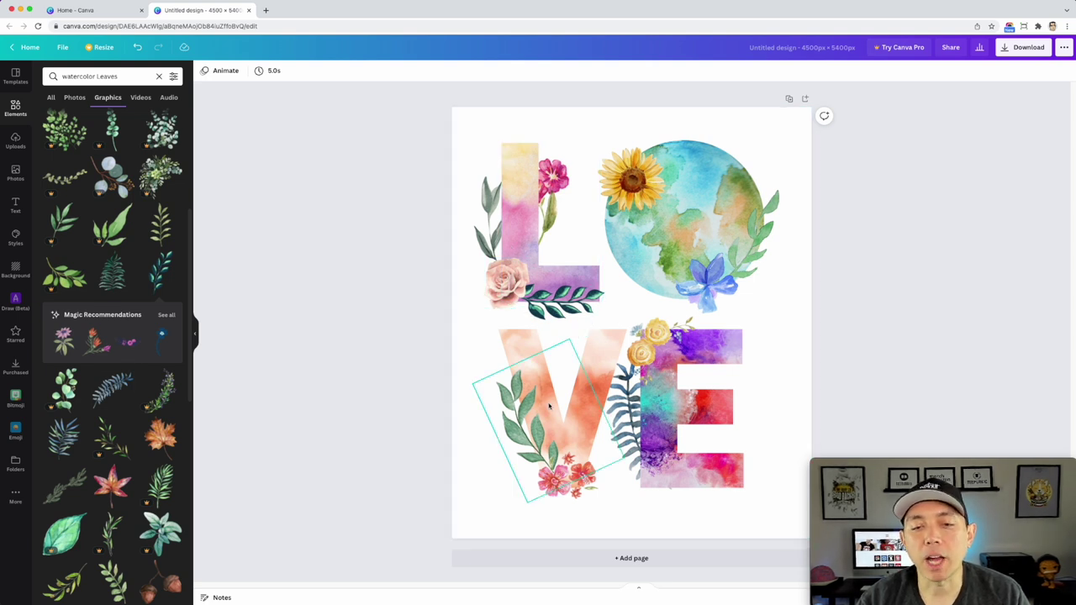
Try enlarging the dark leaf branch across the V and E, and shrink it back to fit the L's foot
left_click(591, 334)
left_click_drag(591, 334, 673, 371)
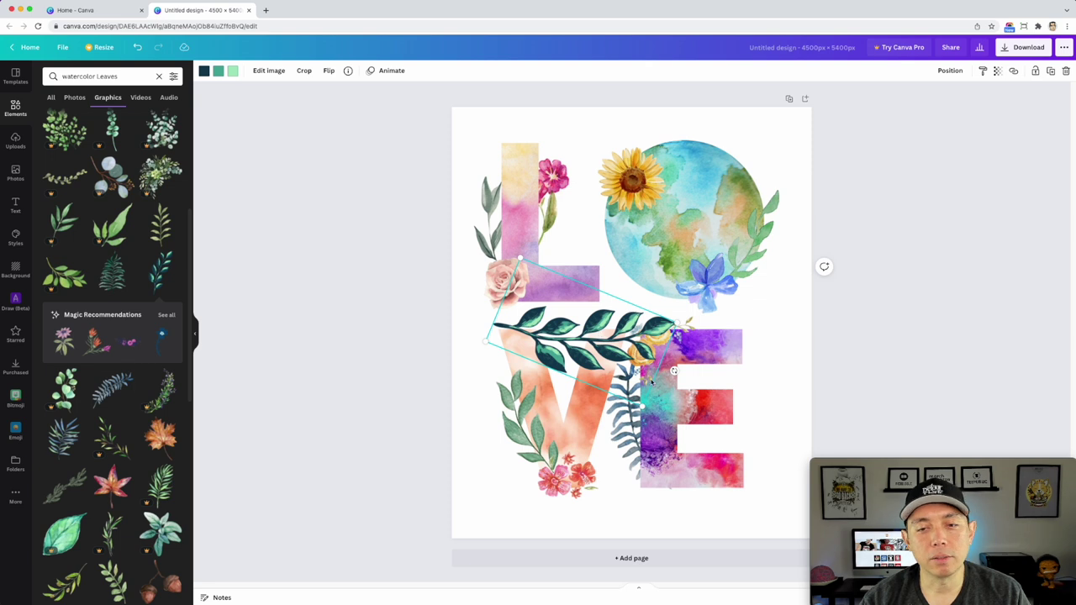
left_click_drag(673, 370, 609, 320)
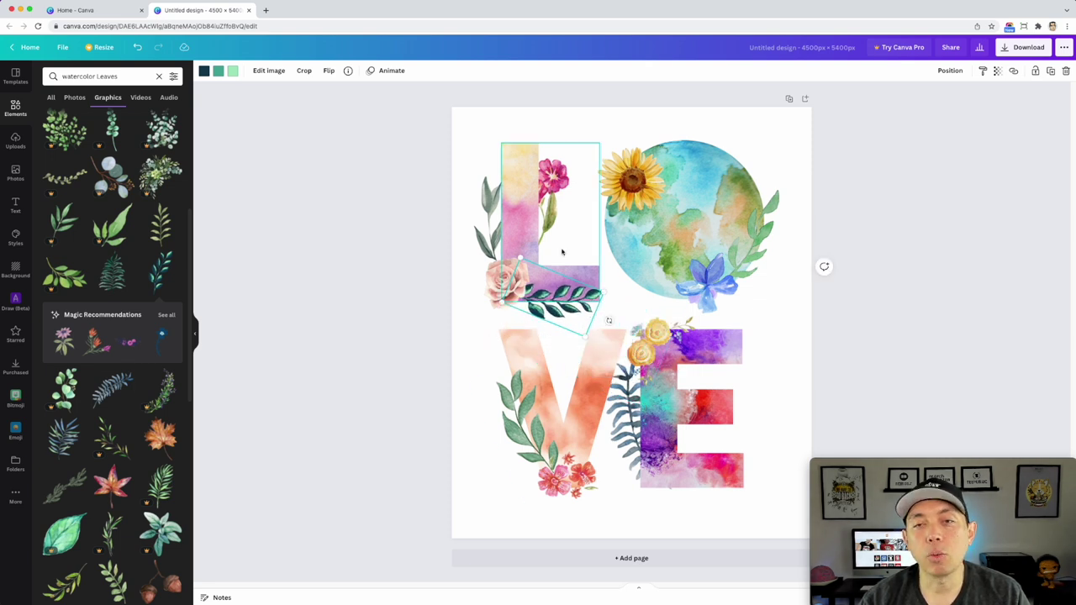
Set the page background color to black
left_click(472, 123)
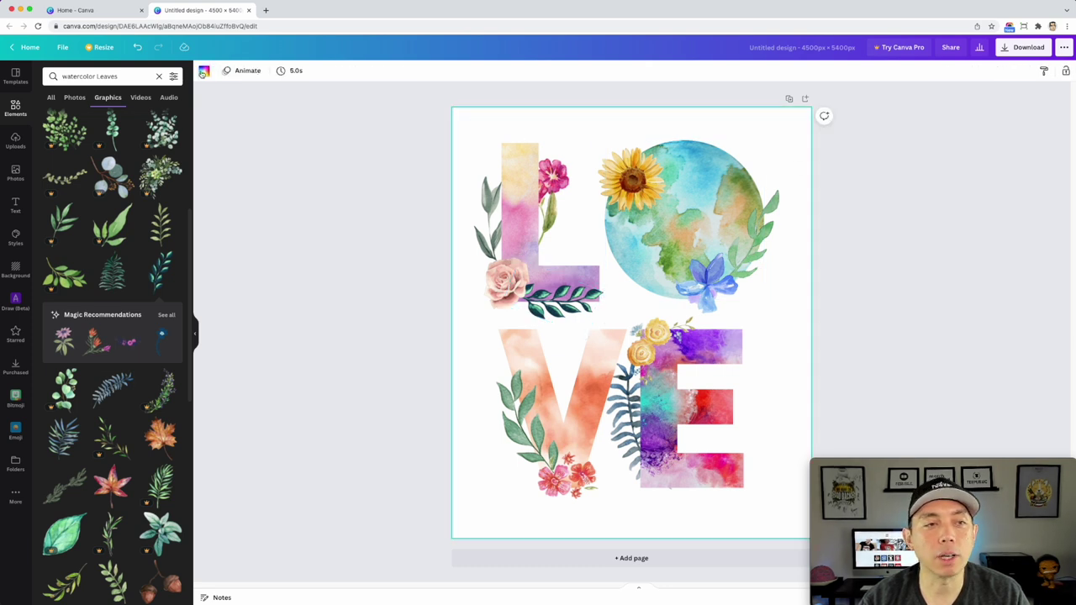
left_click(203, 71)
left_click(52, 329)
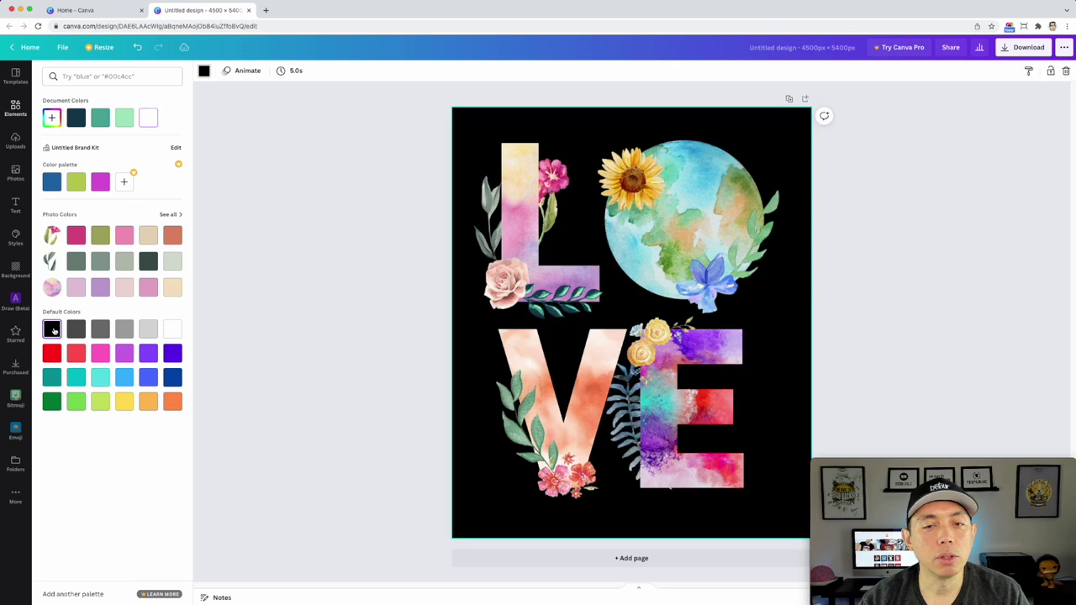
left_click(934, 292)
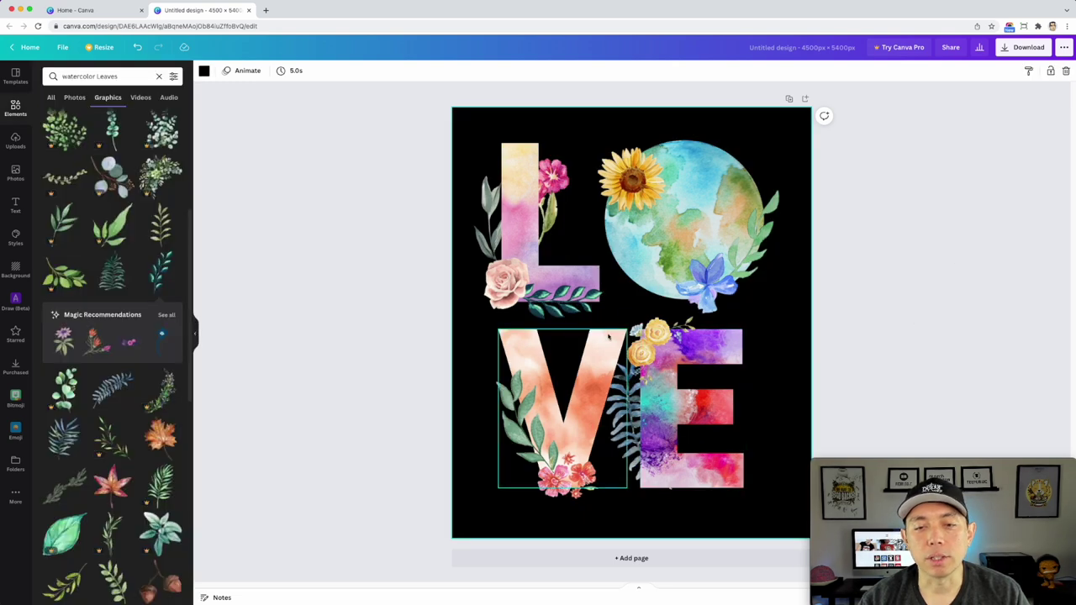
Delete the dark leaf branch from the L's foot and add a small light green leaf branch over the L instead
left_click(569, 307)
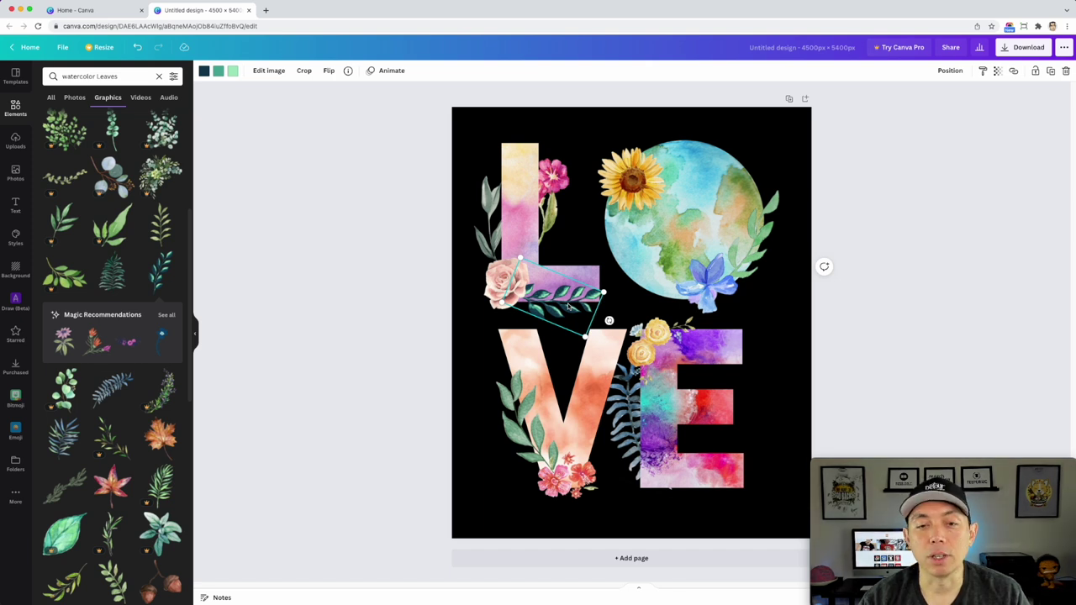
key("Delete")
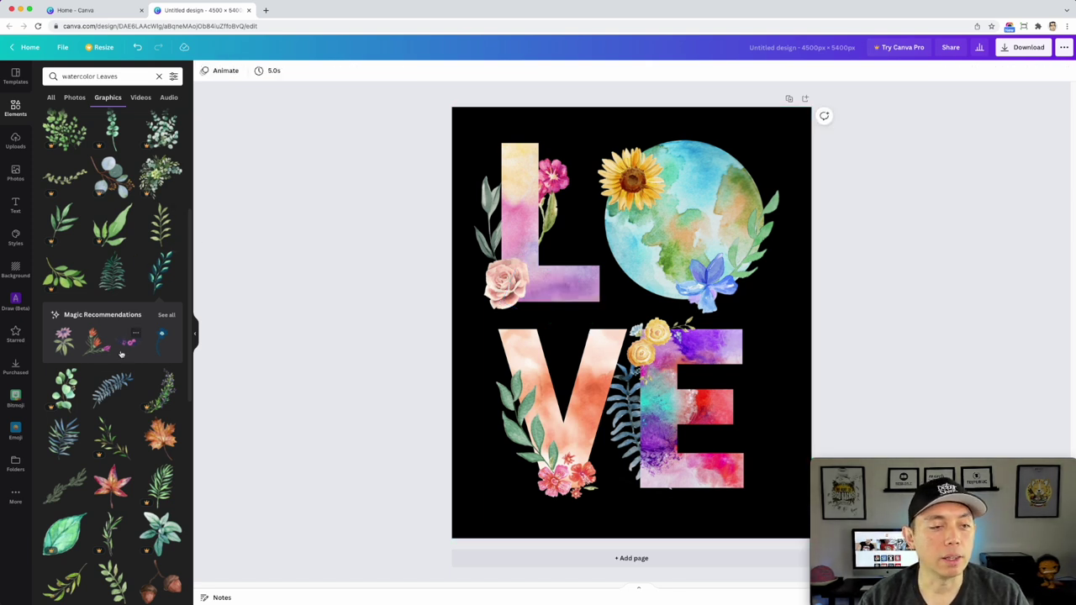
scroll(149, 395, "down", 5)
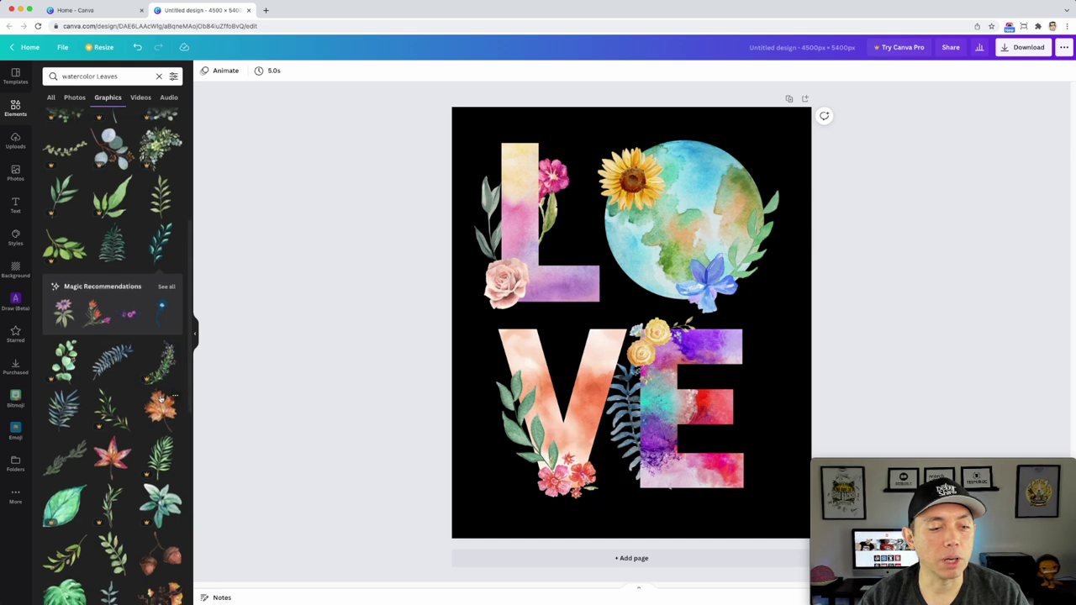
left_click(116, 366)
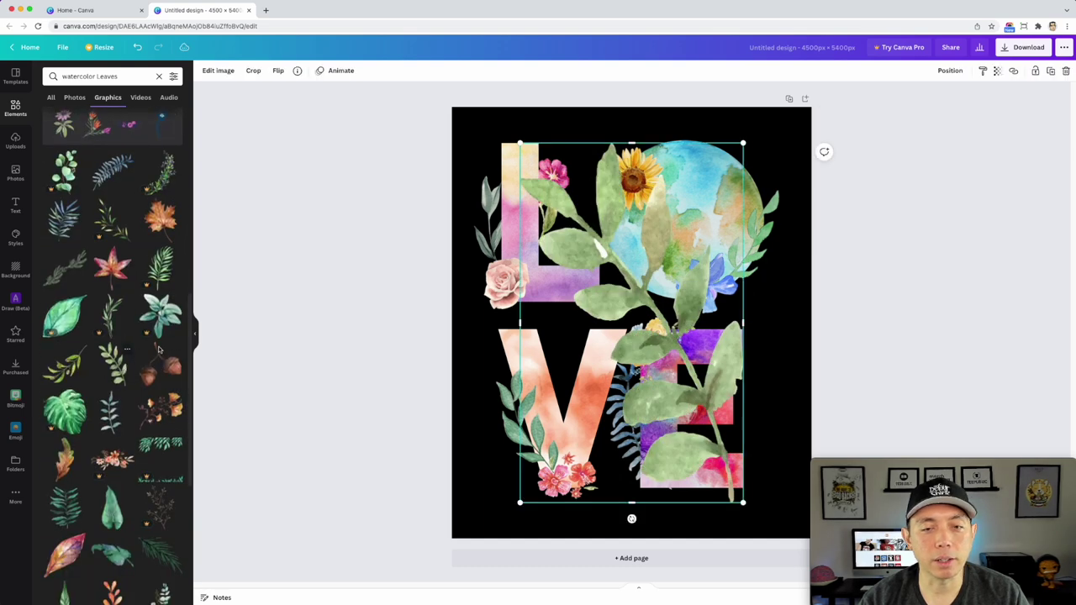
left_click_drag(743, 502, 610, 287)
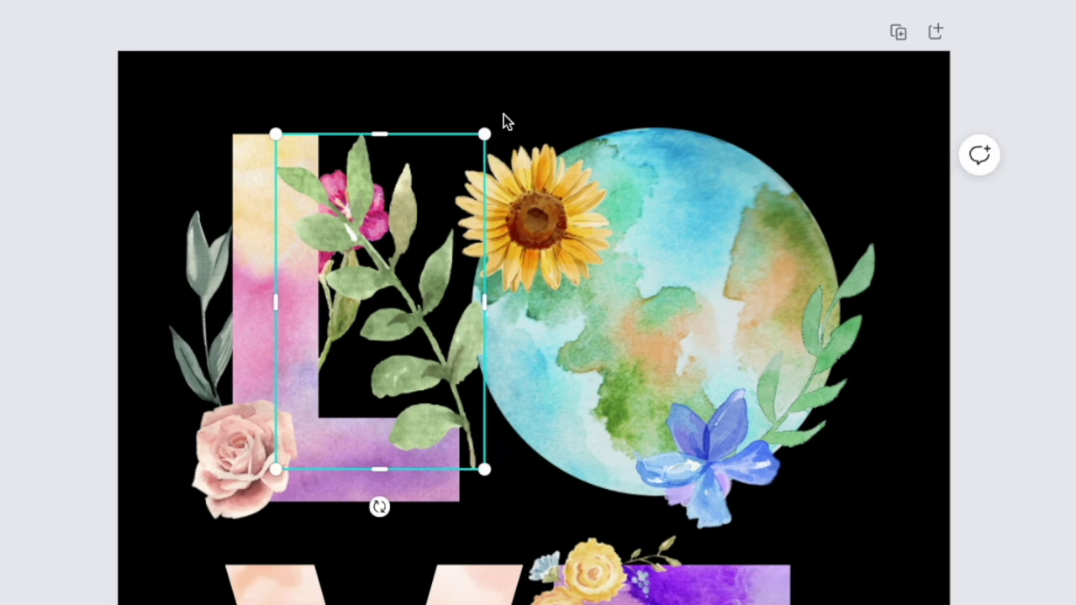
Rotate the light green leaf branch sideways, shrink it and place it along the L's foot with its stem at the pink rose
left_click_drag(379, 506, 175, 285)
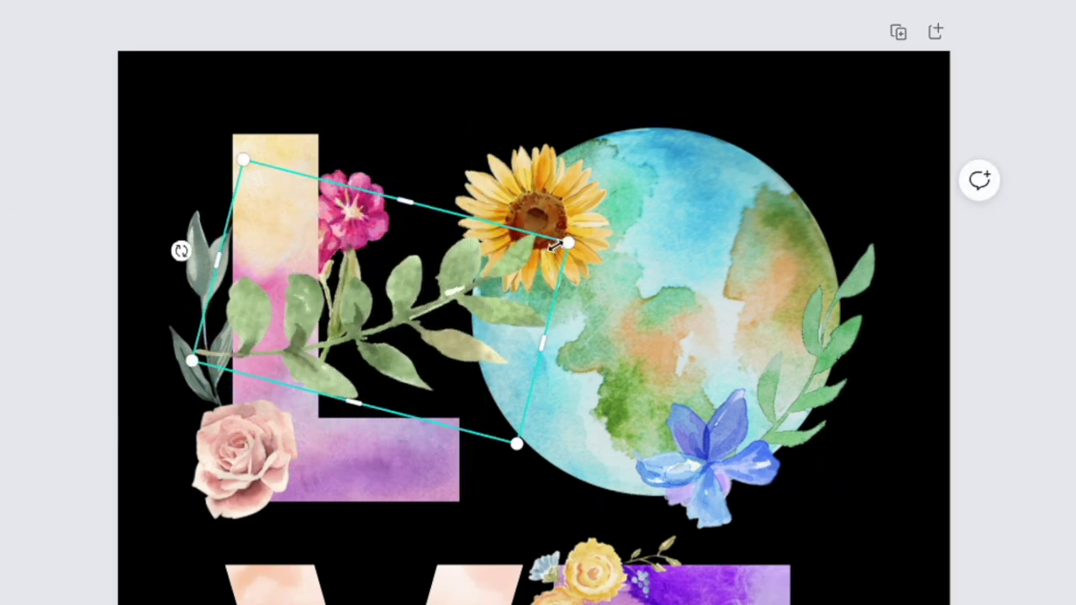
left_click_drag(540, 249, 430, 290)
left_click_drag(319, 332, 395, 506)
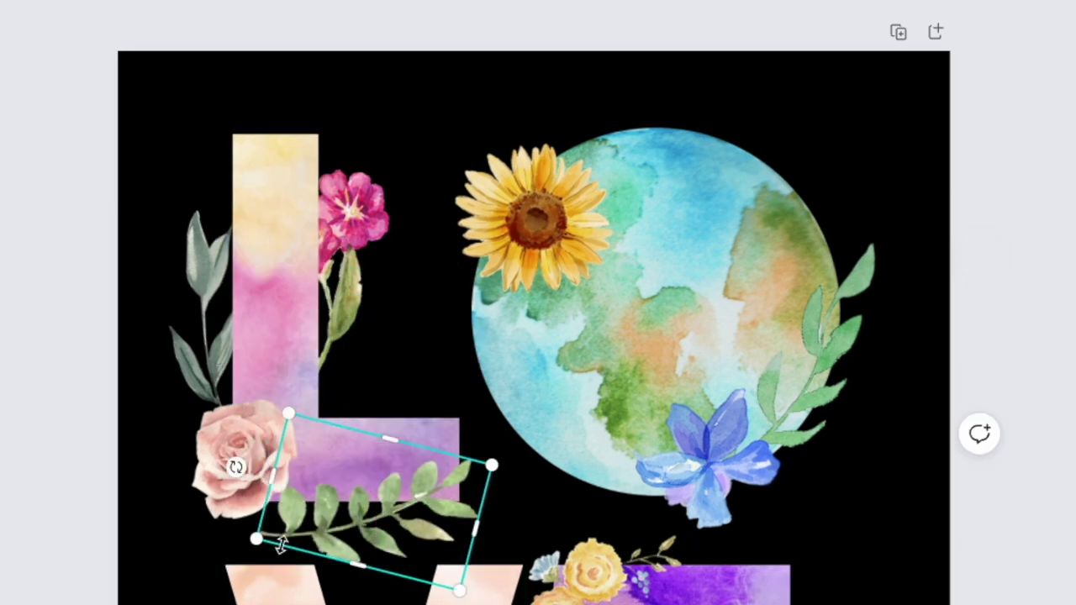
left_click_drag(236, 467, 252, 425)
mouse_move(393, 517)
left_mouse_down()
mouse_move(389, 504)
mouse_move(376, 507)
left_mouse_up()
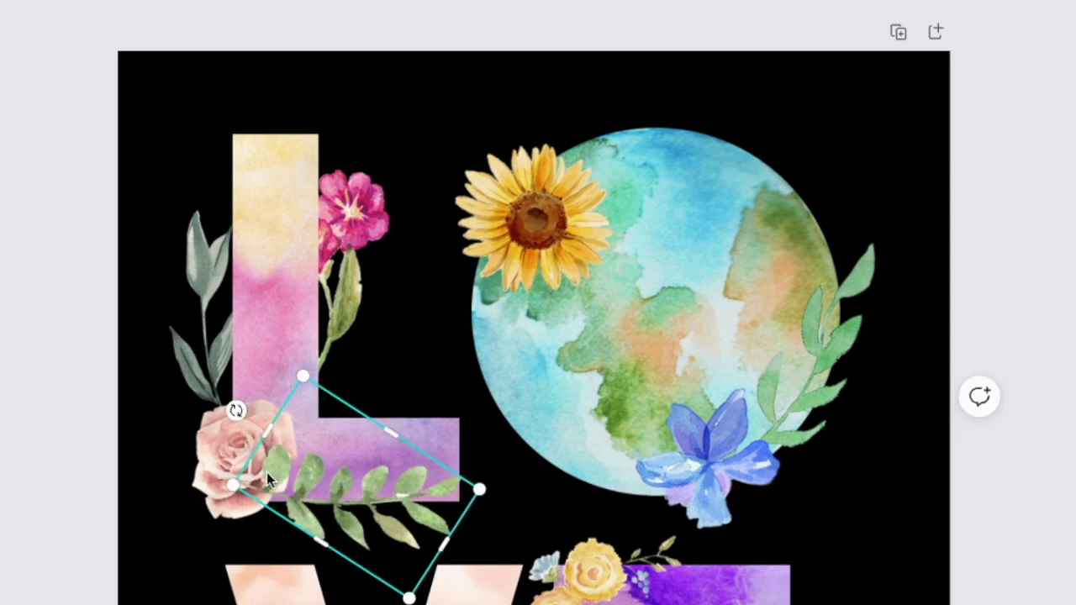
Bring the pink rose in front of the light green leaf branch and deselect it
left_click(221, 457)
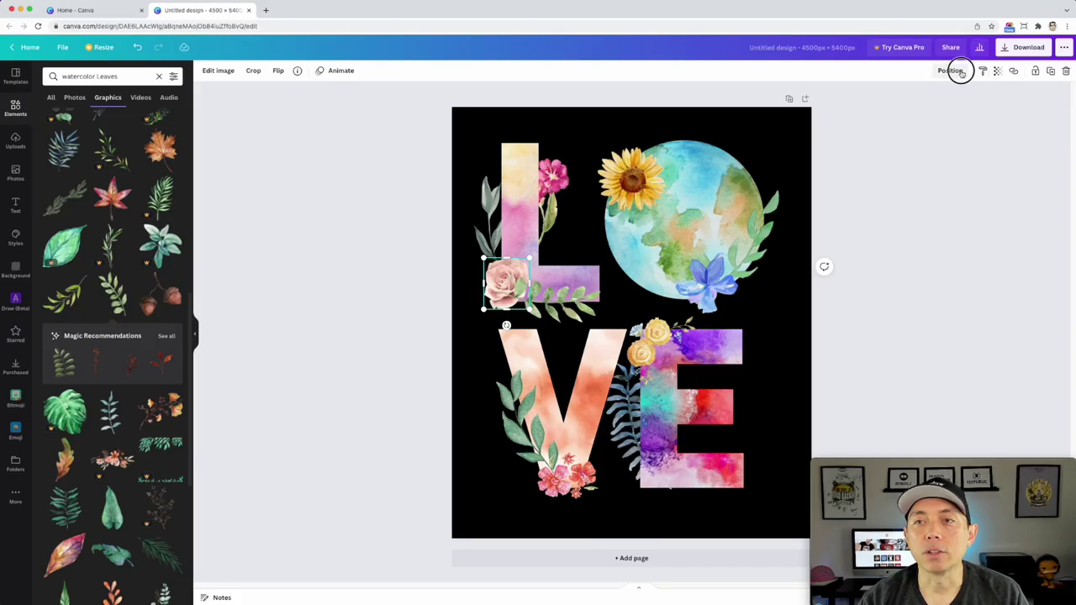
left_click(949, 70)
left_click(840, 115)
left_click(898, 311)
left_click(940, 324)
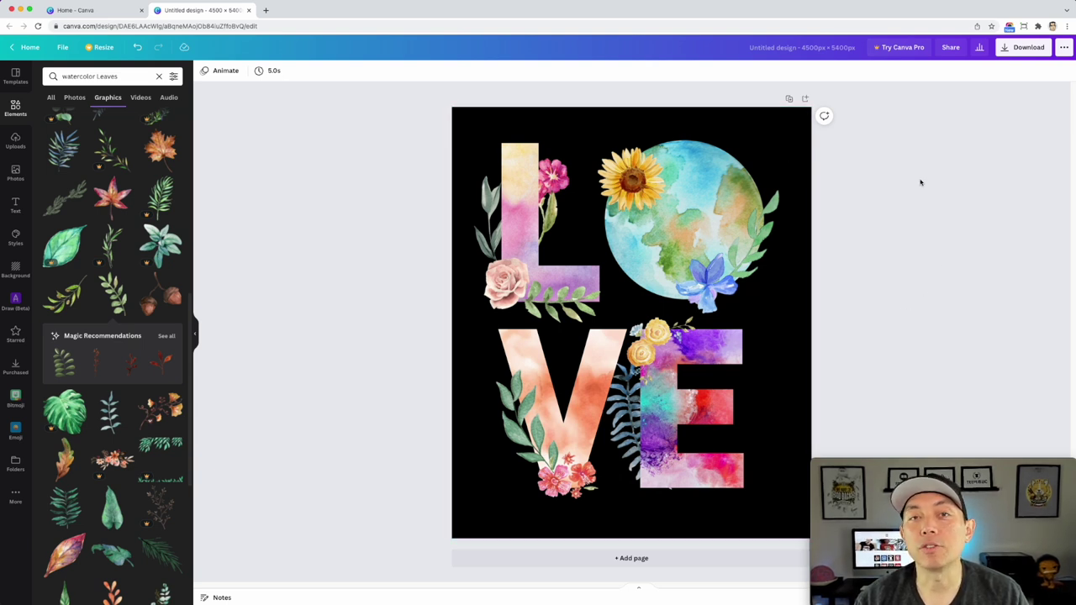
Remove the black page background and view the PNG download options, including transparent background, without downloading
left_click(469, 122)
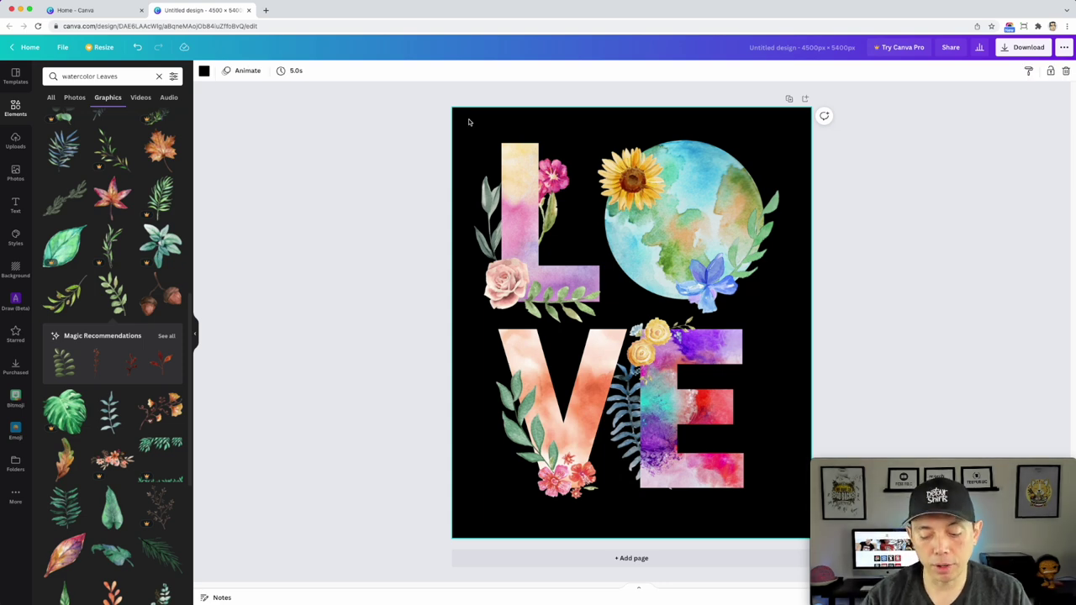
key("Delete")
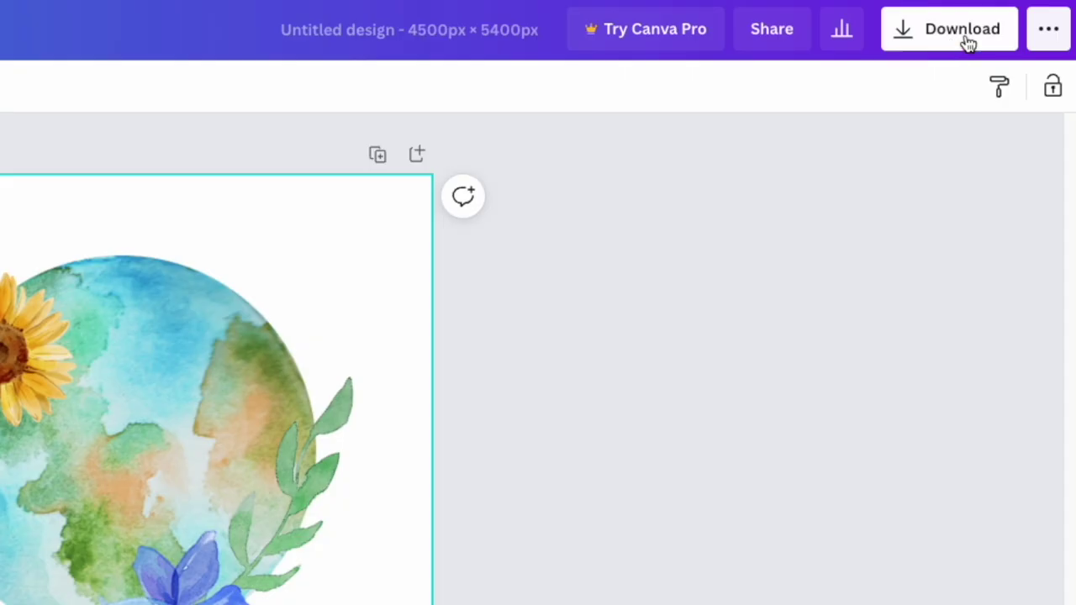
left_click(1027, 50)
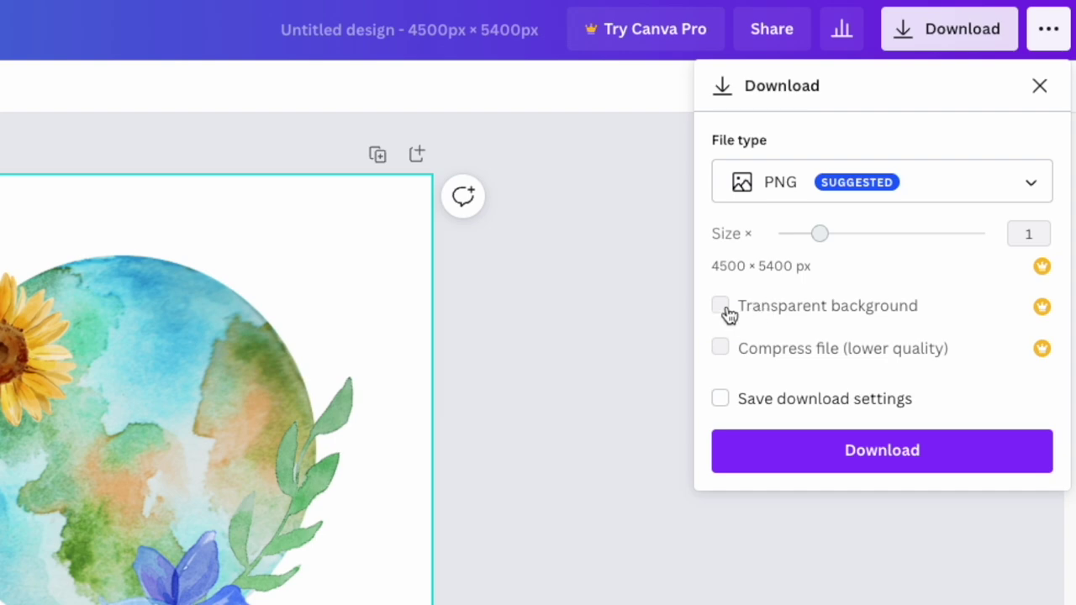
left_click(813, 454)
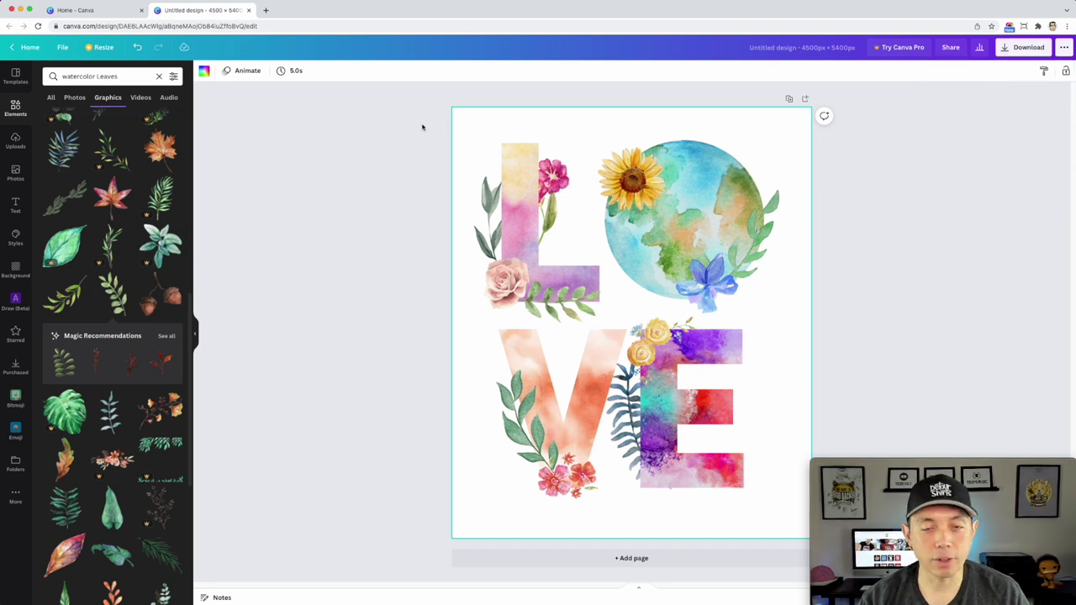
Undo the background removal and check the PNG download options again, closing them without downloading
key("super+z")
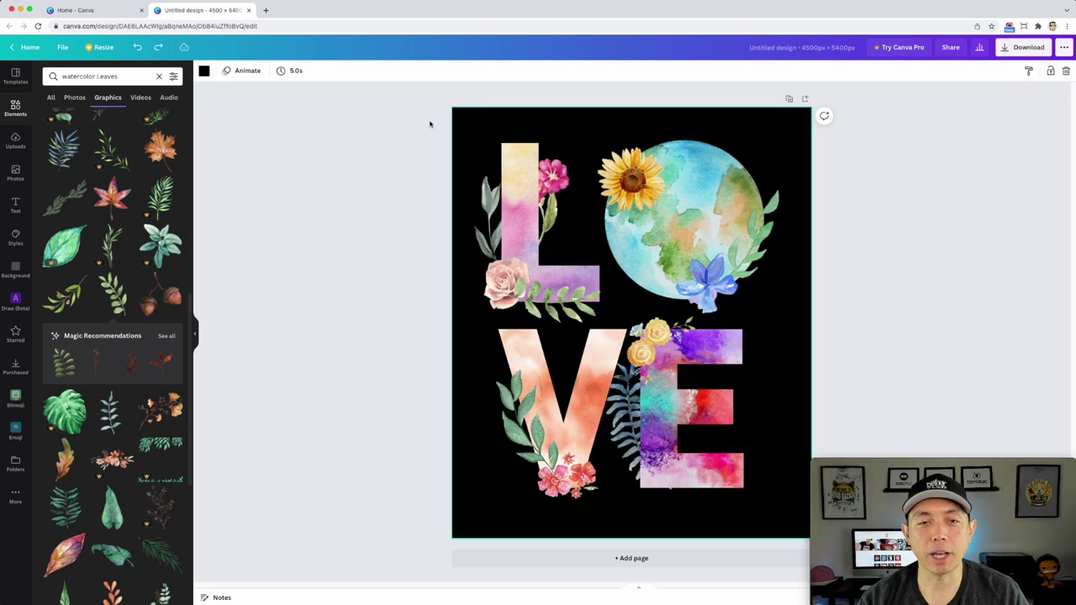
left_click(1005, 47)
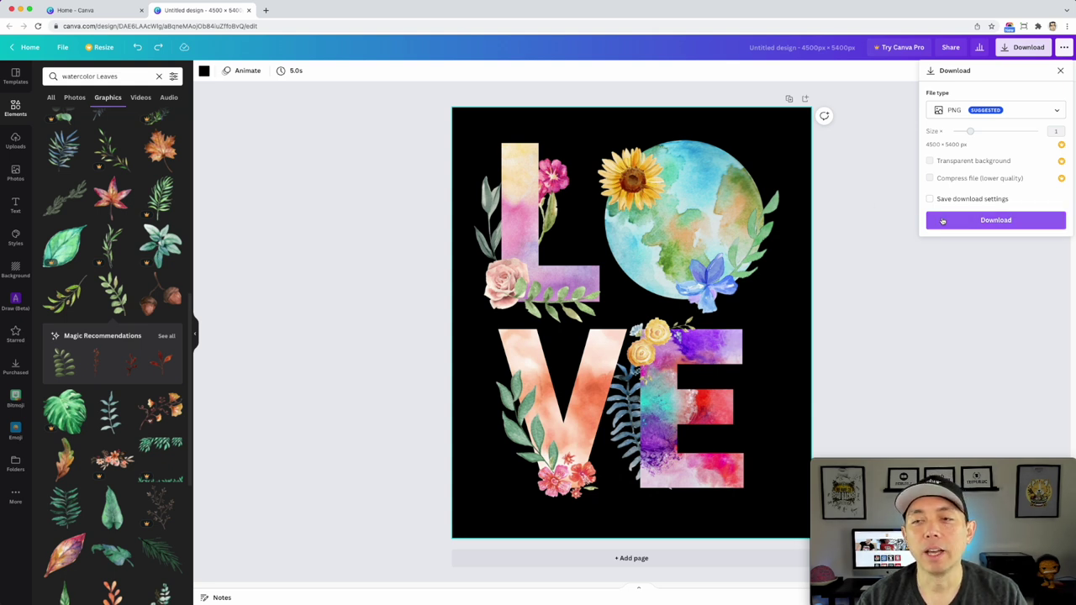
left_click(879, 220)
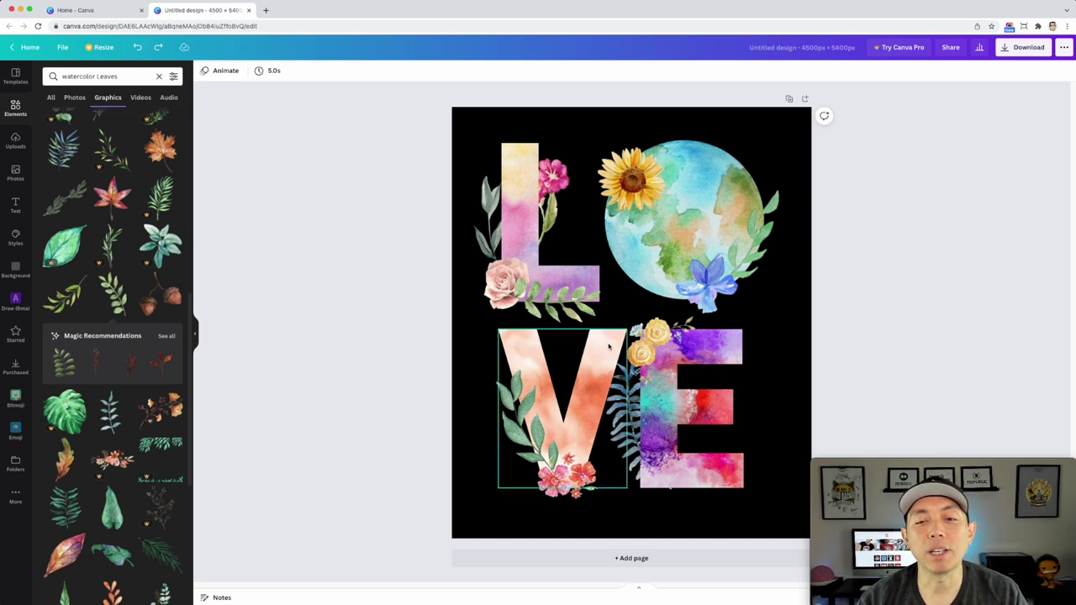
Search the design elements for "70s background" in place of the watercolor leaves search
left_click(97, 77)
triple_click(92, 77)
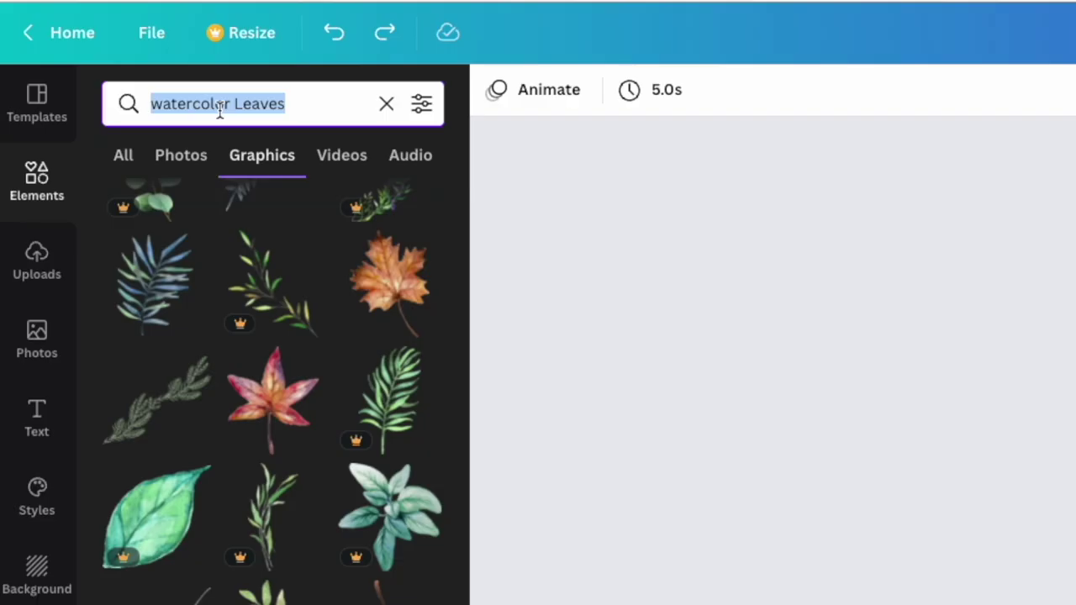
type("70s ba")
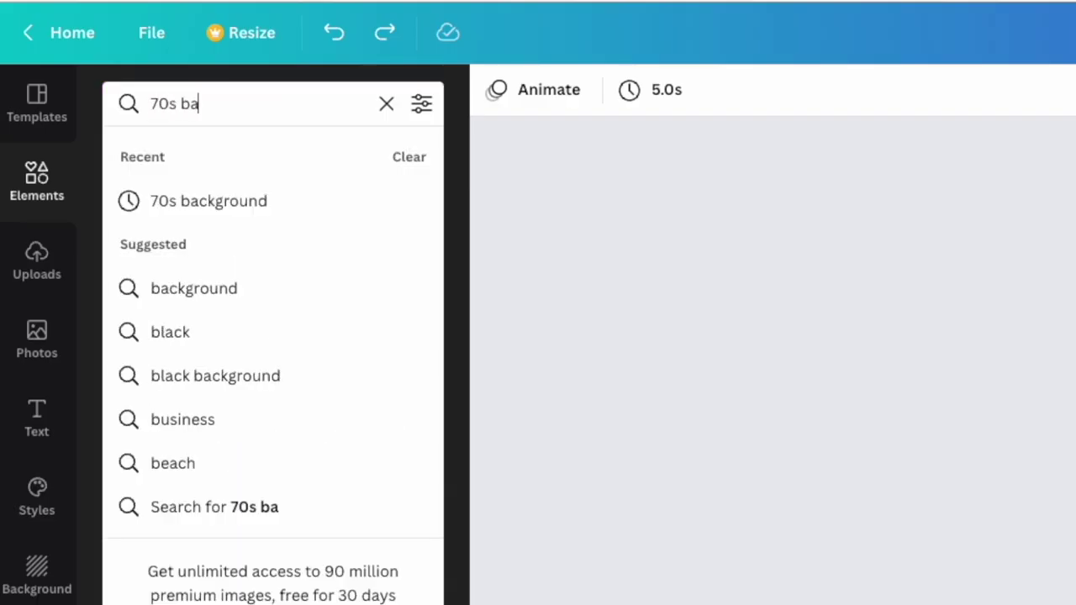
type("ckgrou")
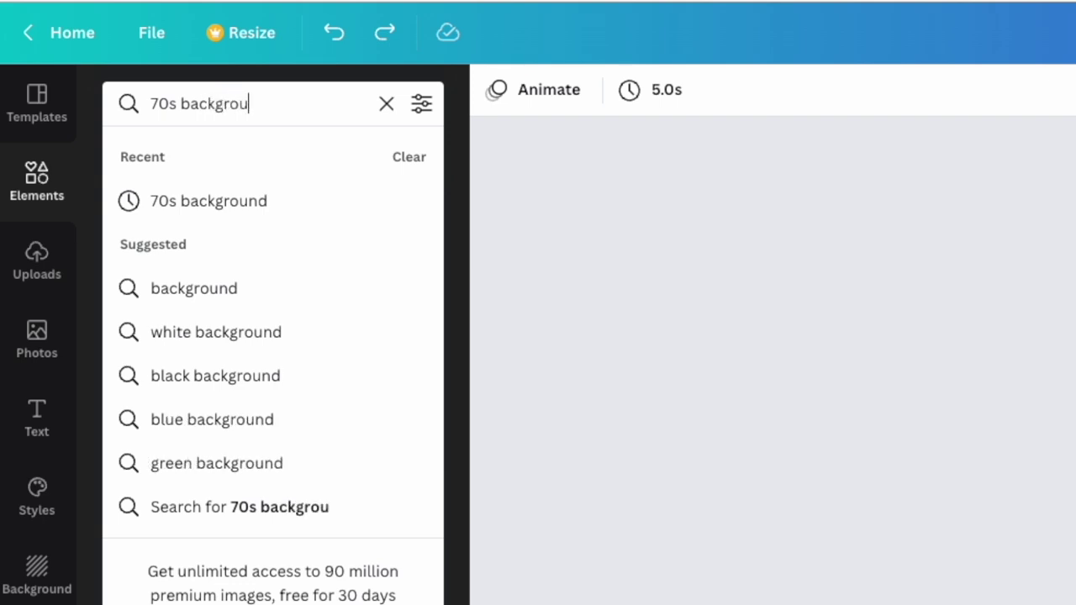
type("nd")
key("Return")
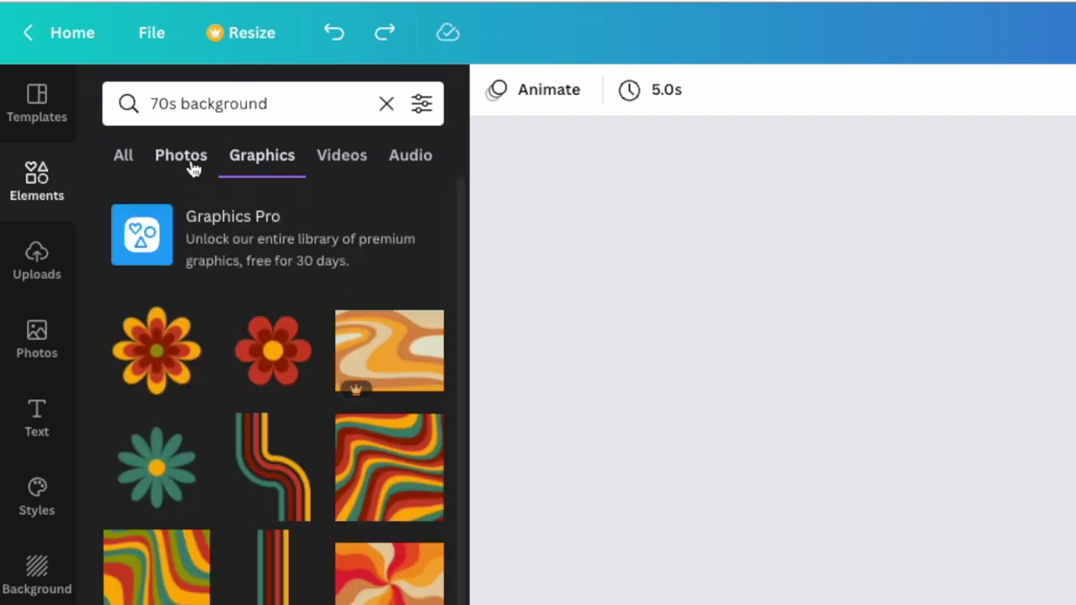
Compare the photo and graphic results and fill the letter V with the brown-and-orange retro arch pattern photo
left_click(192, 168)
left_click(270, 178)
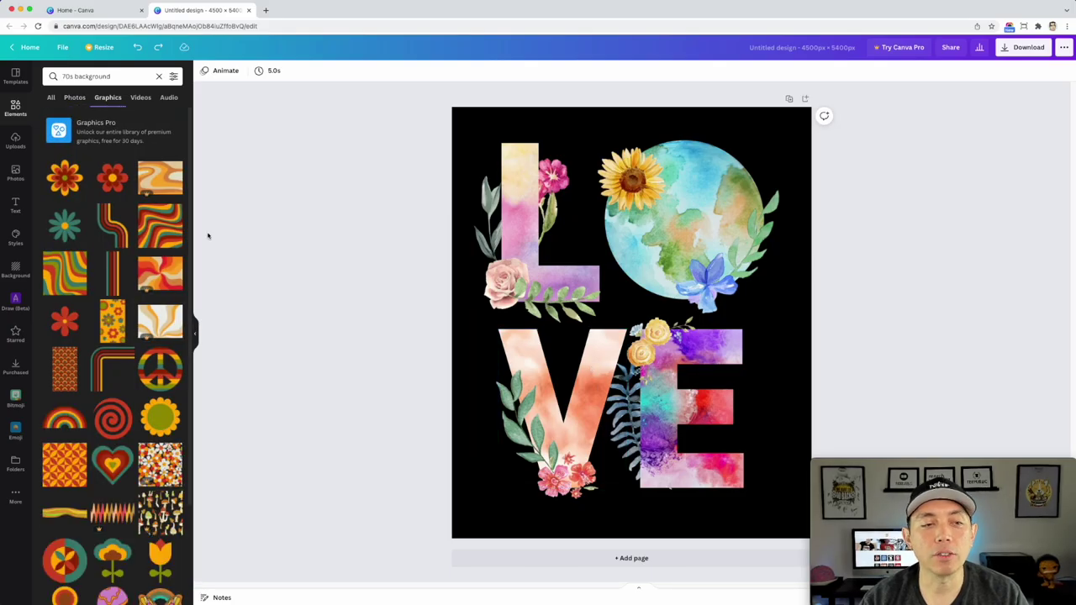
left_click(74, 98)
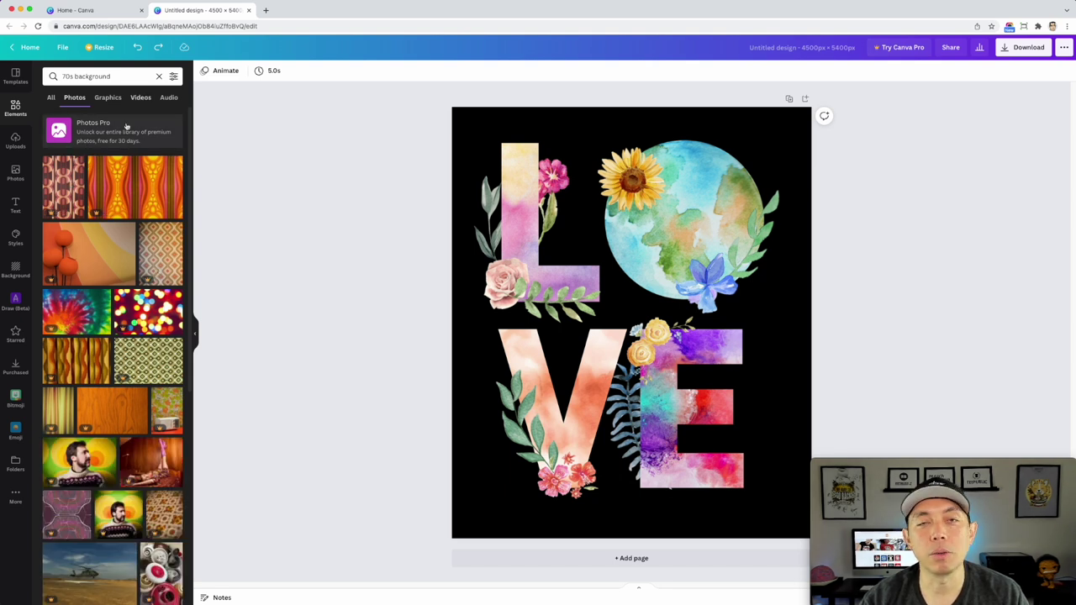
left_click_drag(69, 185, 516, 335)
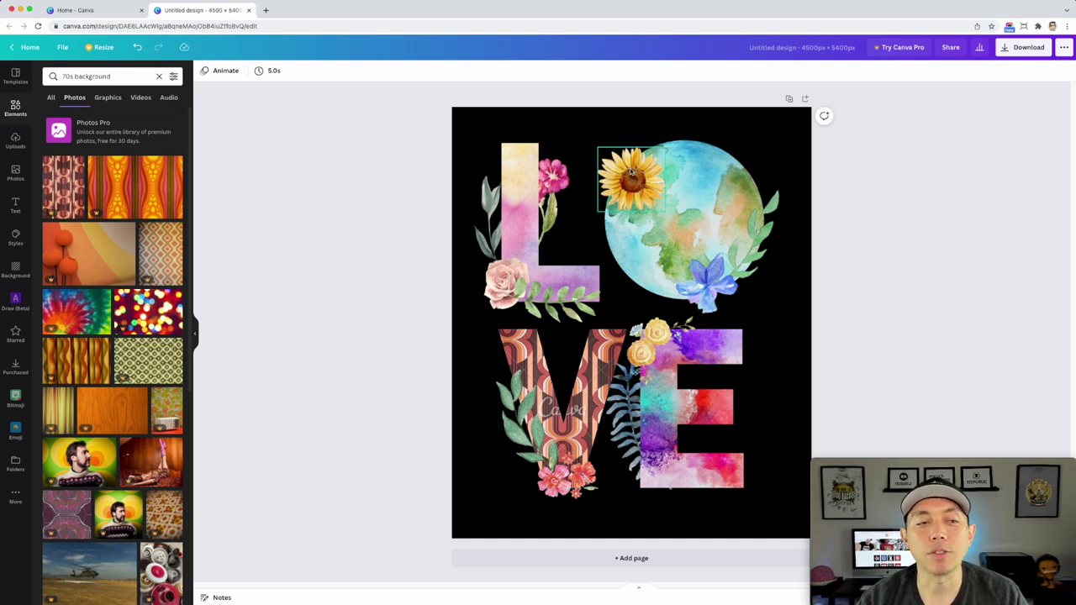
Try the red-and-orange 70s flower graphic over the sunflower beside the earth at a smaller size, and delete it
left_click(107, 98)
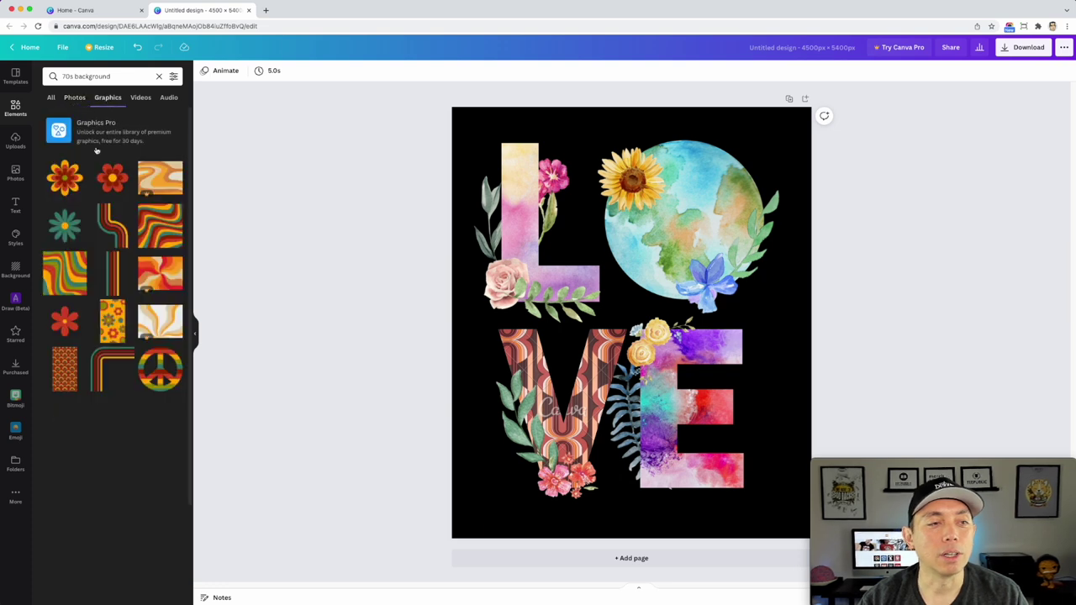
left_click_drag(519, 238, 626, 219)
left_click_drag(694, 286, 653, 252)
left_click_drag(600, 193, 595, 219)
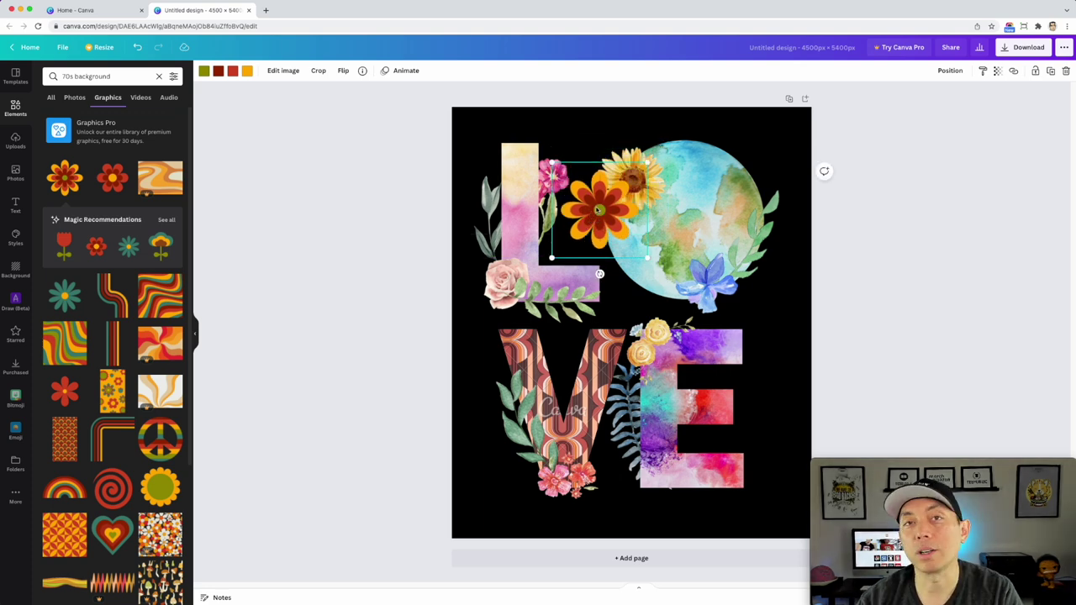
key("Delete")
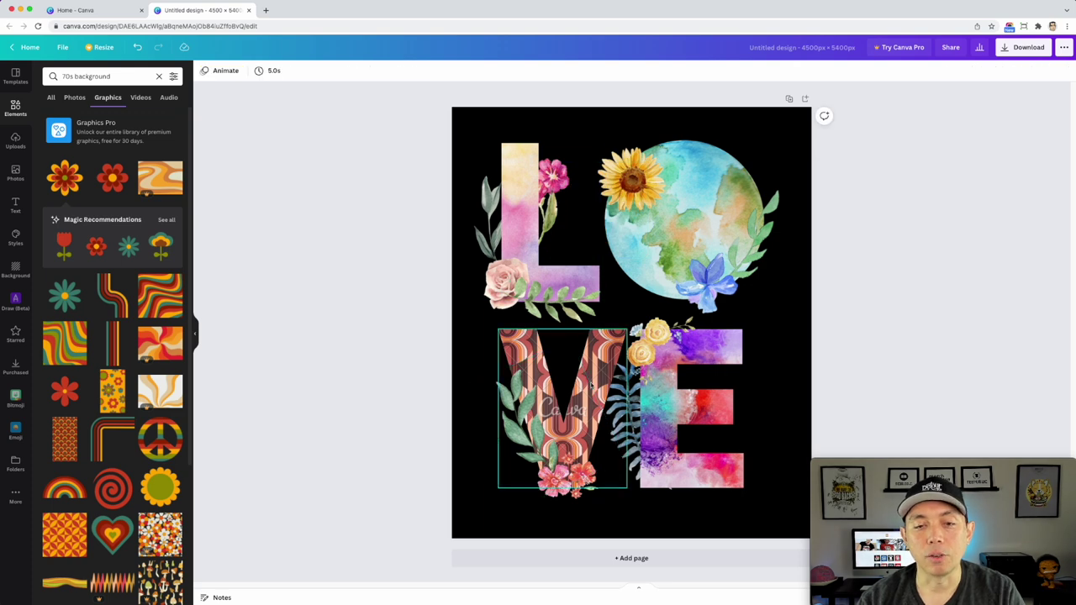
Undo the 70s flower and V pattern edits back to the V's watercolor fill and show the 70s photo results
key("super+z")
key("super+z")
key("super+z")
key("super+z")
key("super+z")
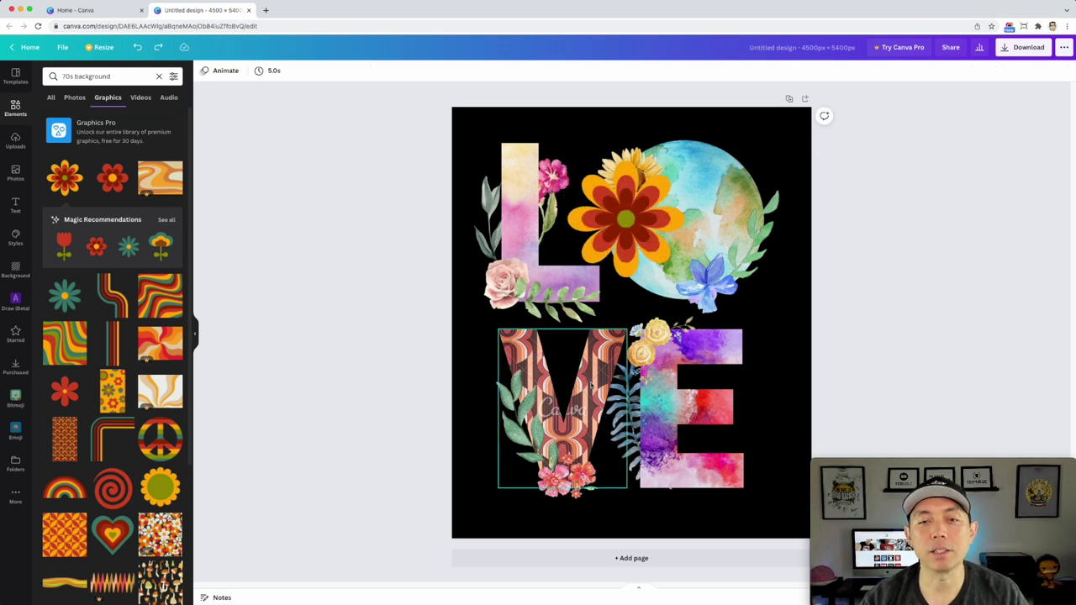
left_click(476, 329)
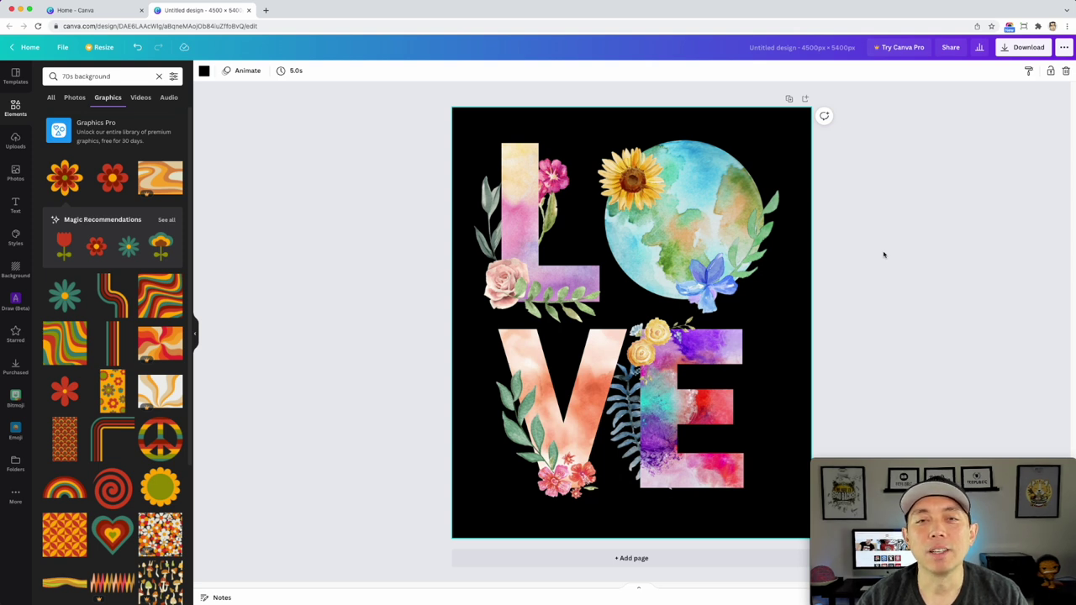
left_click(75, 97)
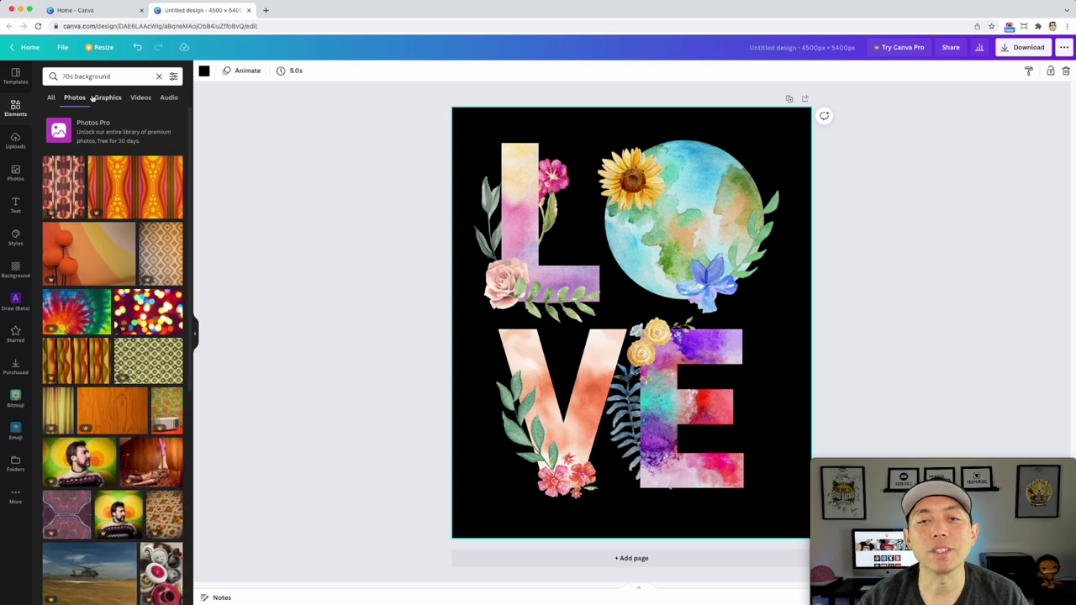